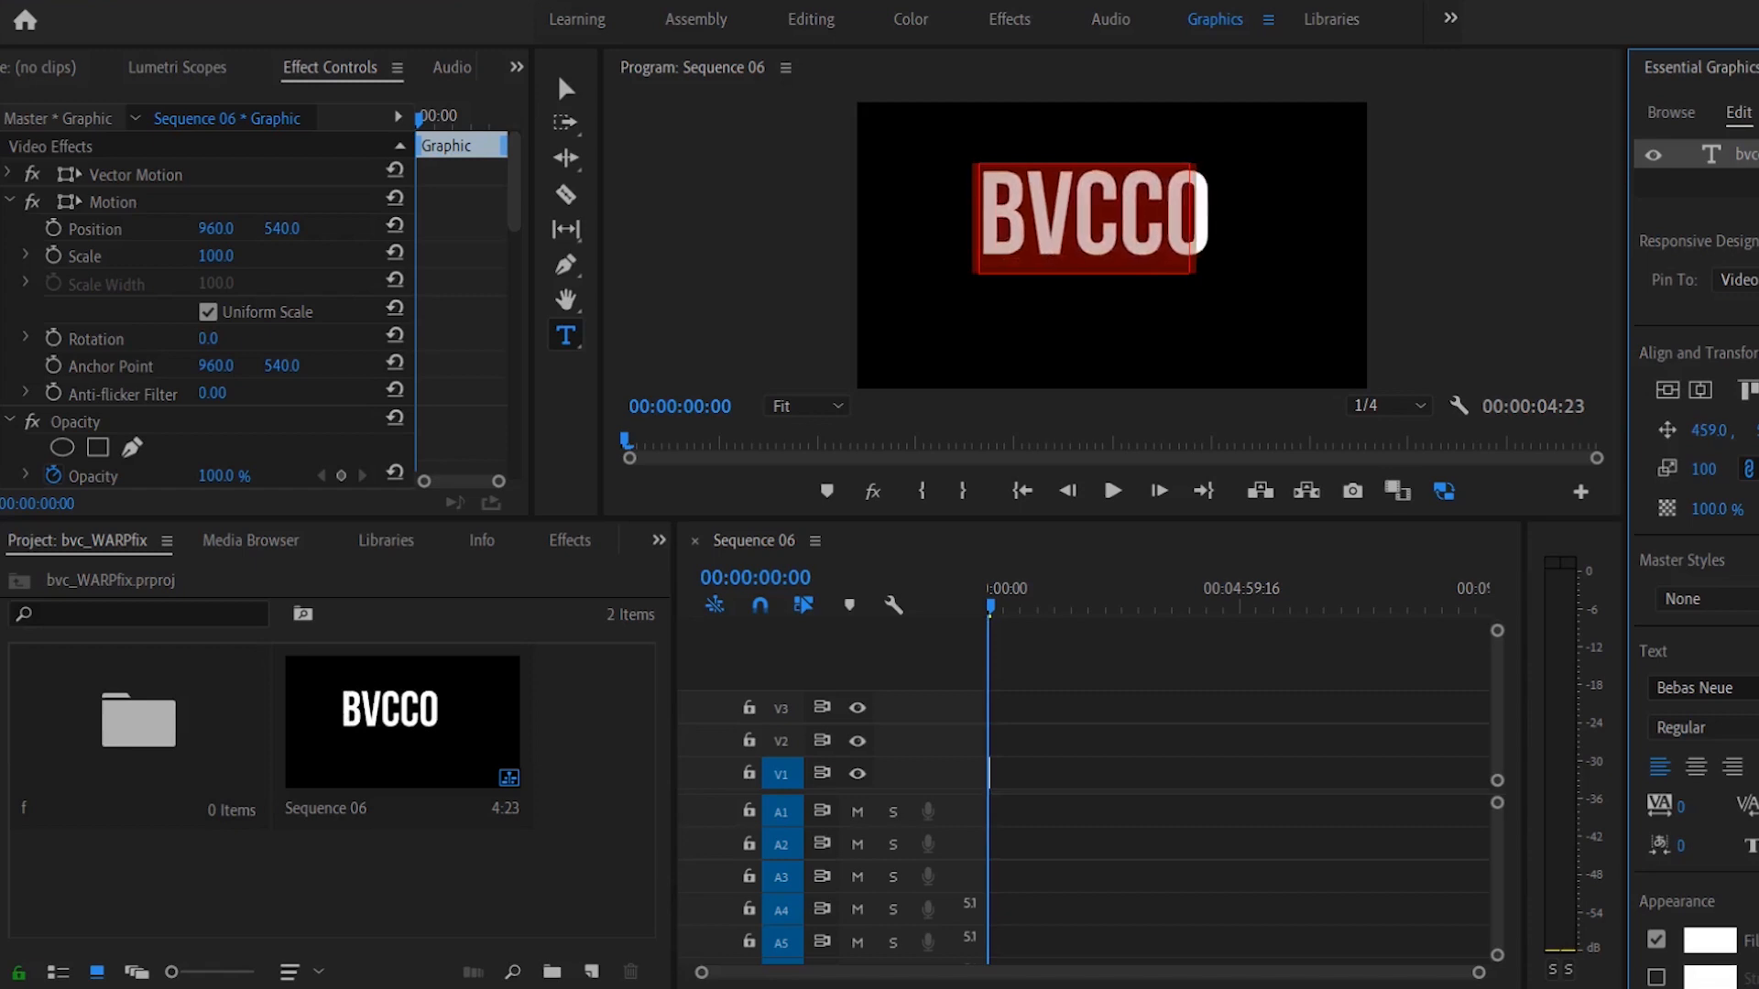
Step: Center the BVCCO text in the frame and extend its clip to about 6:28:12
{"action": "left_click", "coordinate": [1702, 390]}
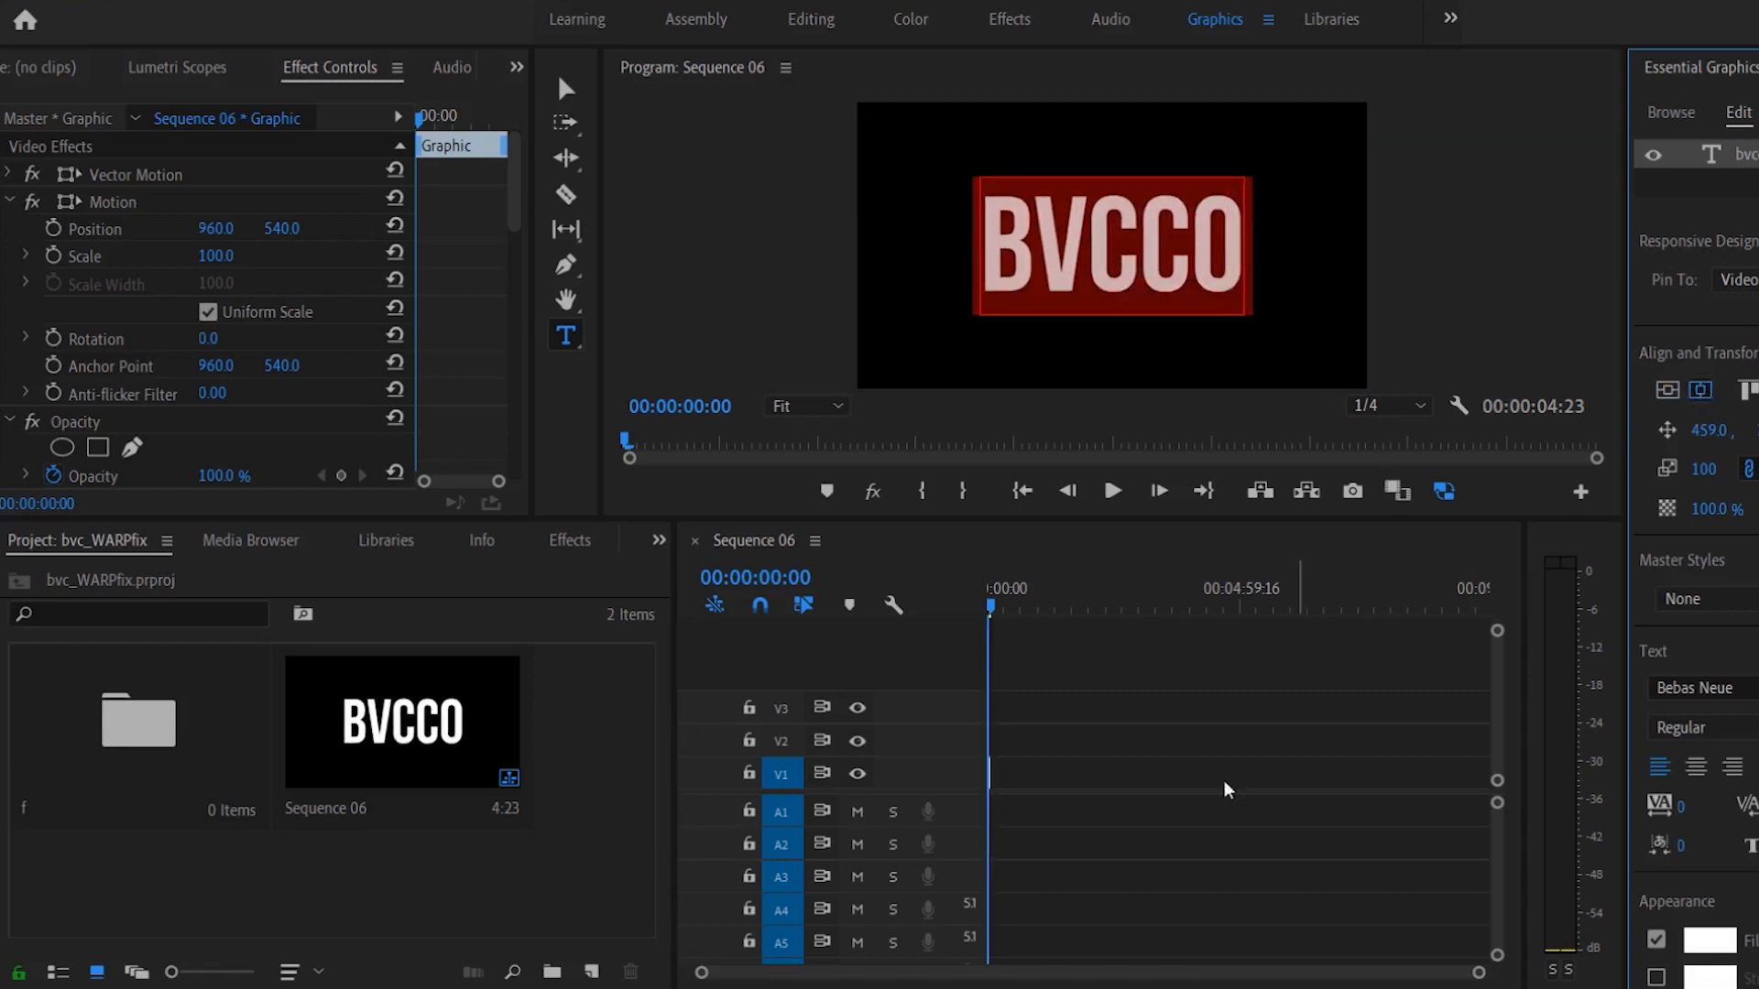
{"action": "left_click", "coordinate": [1090, 777]}
{"action": "left_click_drag", "start_coordinate": [992, 777], "coordinate": [1315, 779]}
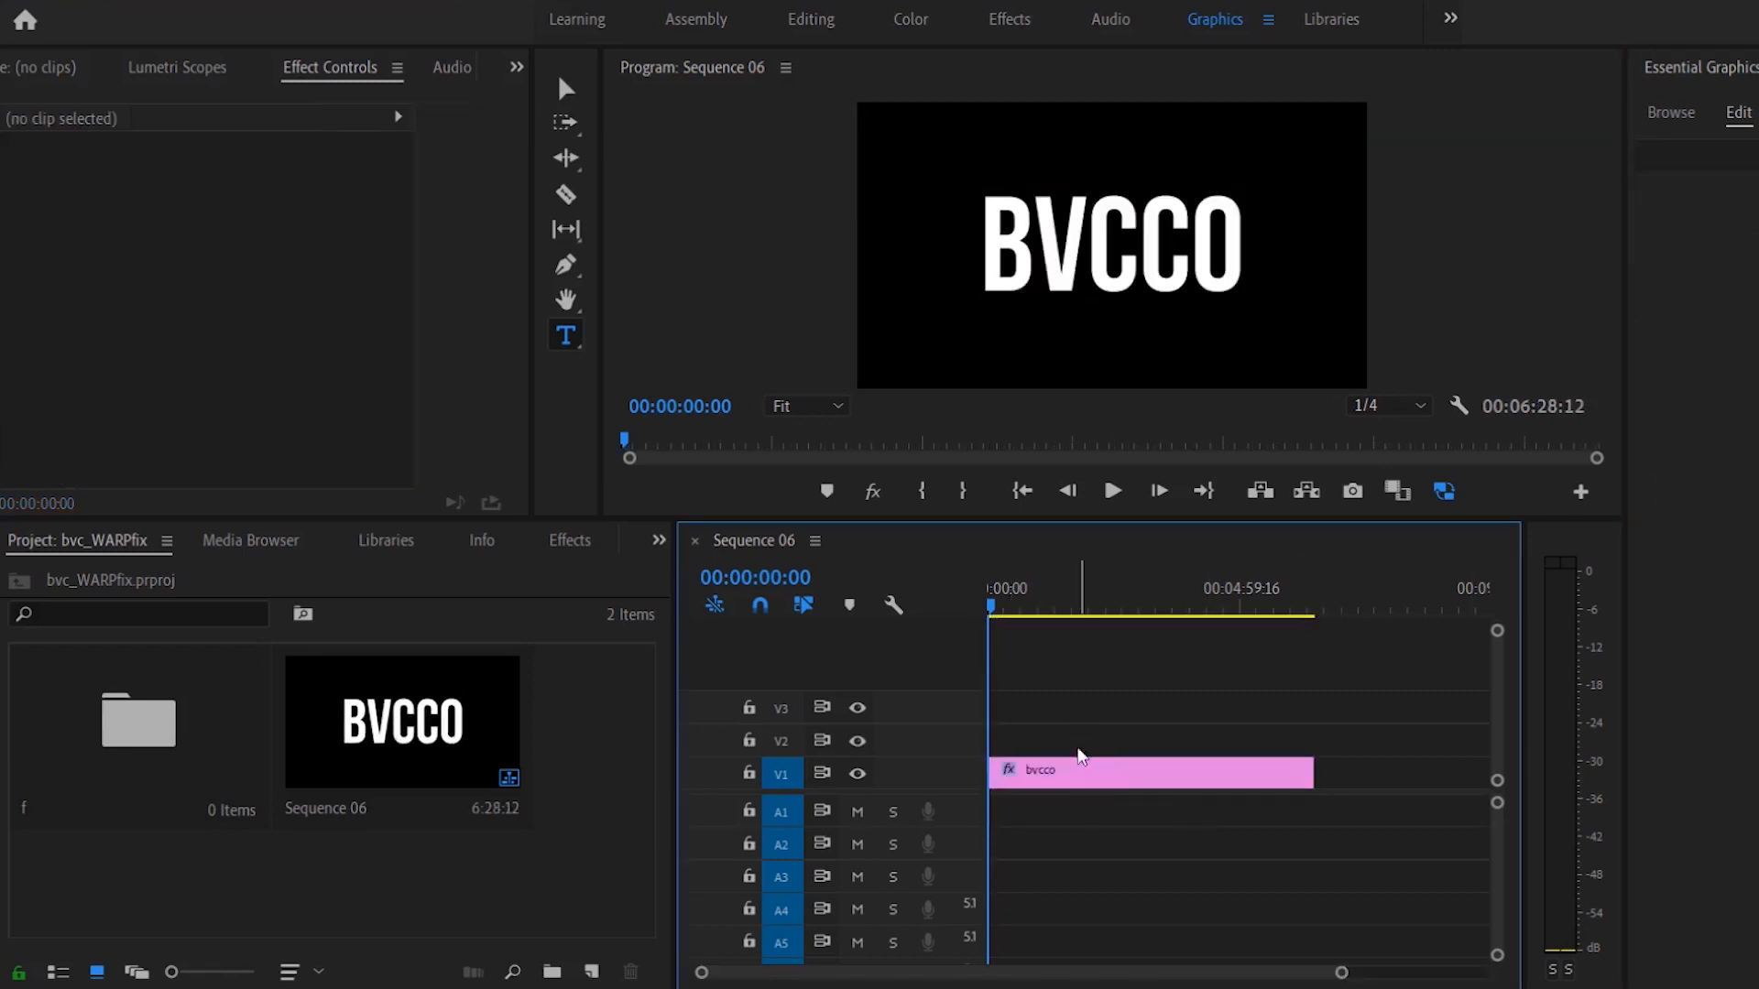
Step: Move the bvcco clip up to track V2 and trim its end to about 3:50:03
{"action": "left_click_drag", "start_coordinate": [1087, 777], "coordinate": [1087, 742]}
{"action": "left_click_drag", "start_coordinate": [1315, 740], "coordinate": [1179, 740]}
{"action": "left_click", "coordinate": [1073, 742]}
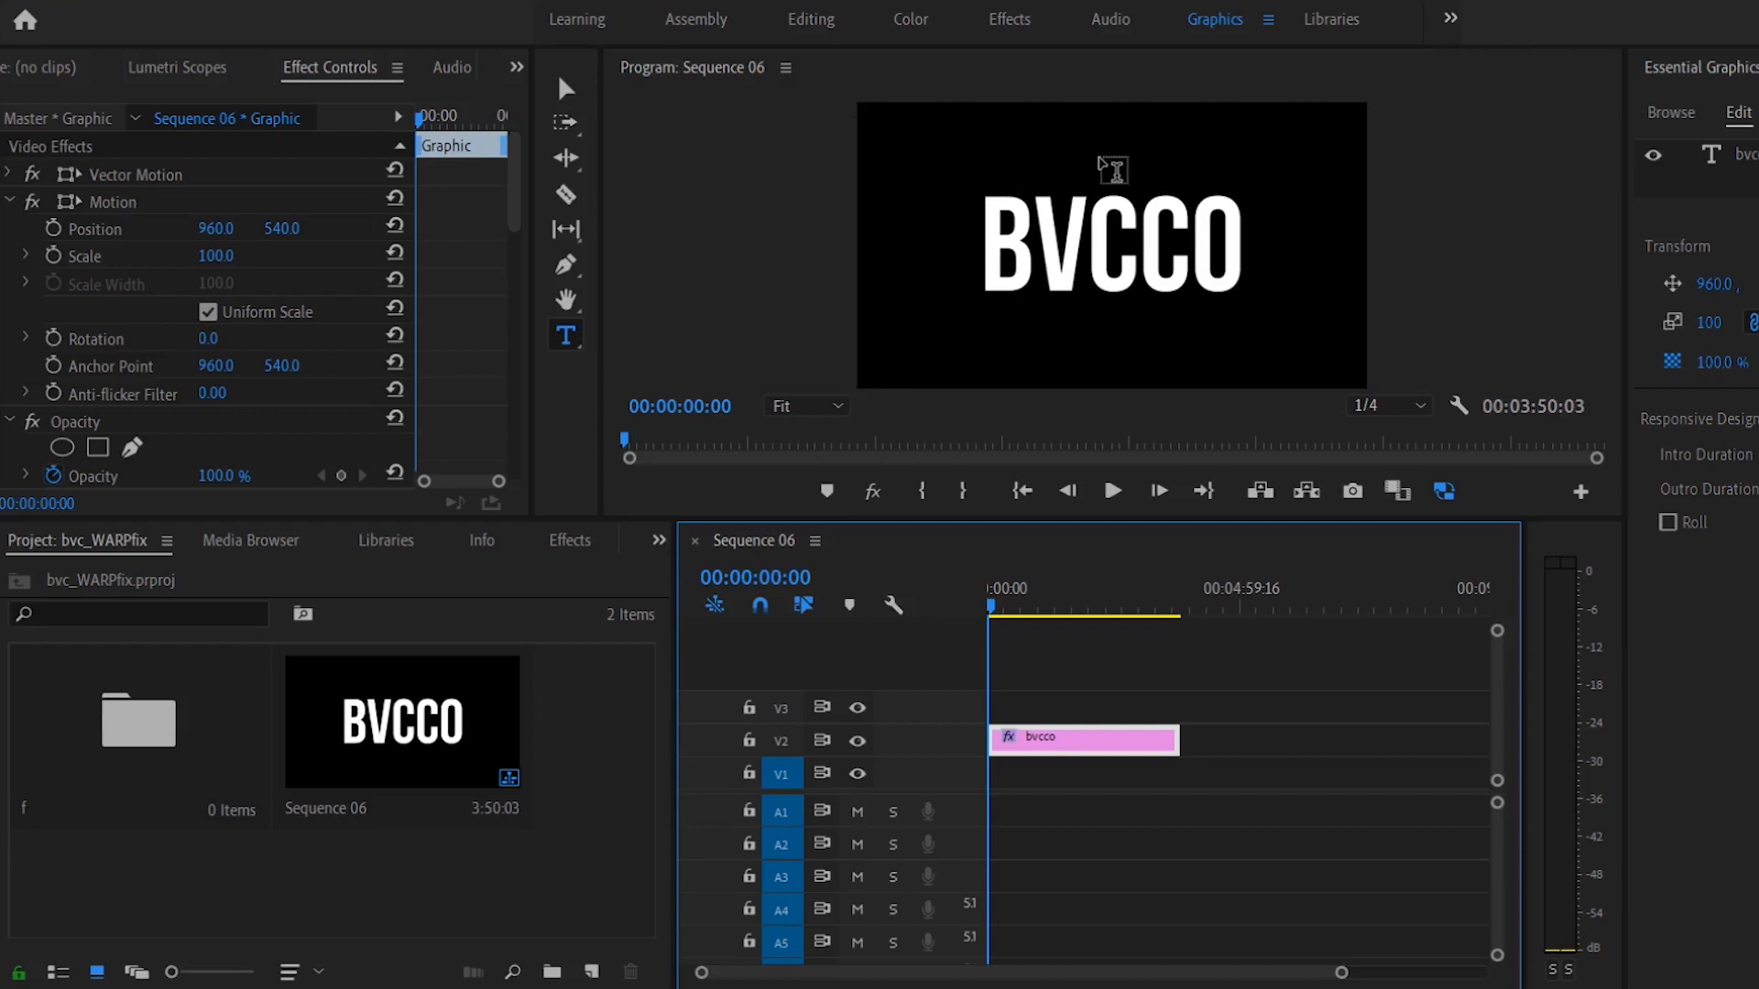
Step: Try lowering the title with a vertical Motion position of 649 and reset it
{"action": "left_click_drag", "start_coordinate": [281, 228], "coordinate": [348, 228]}
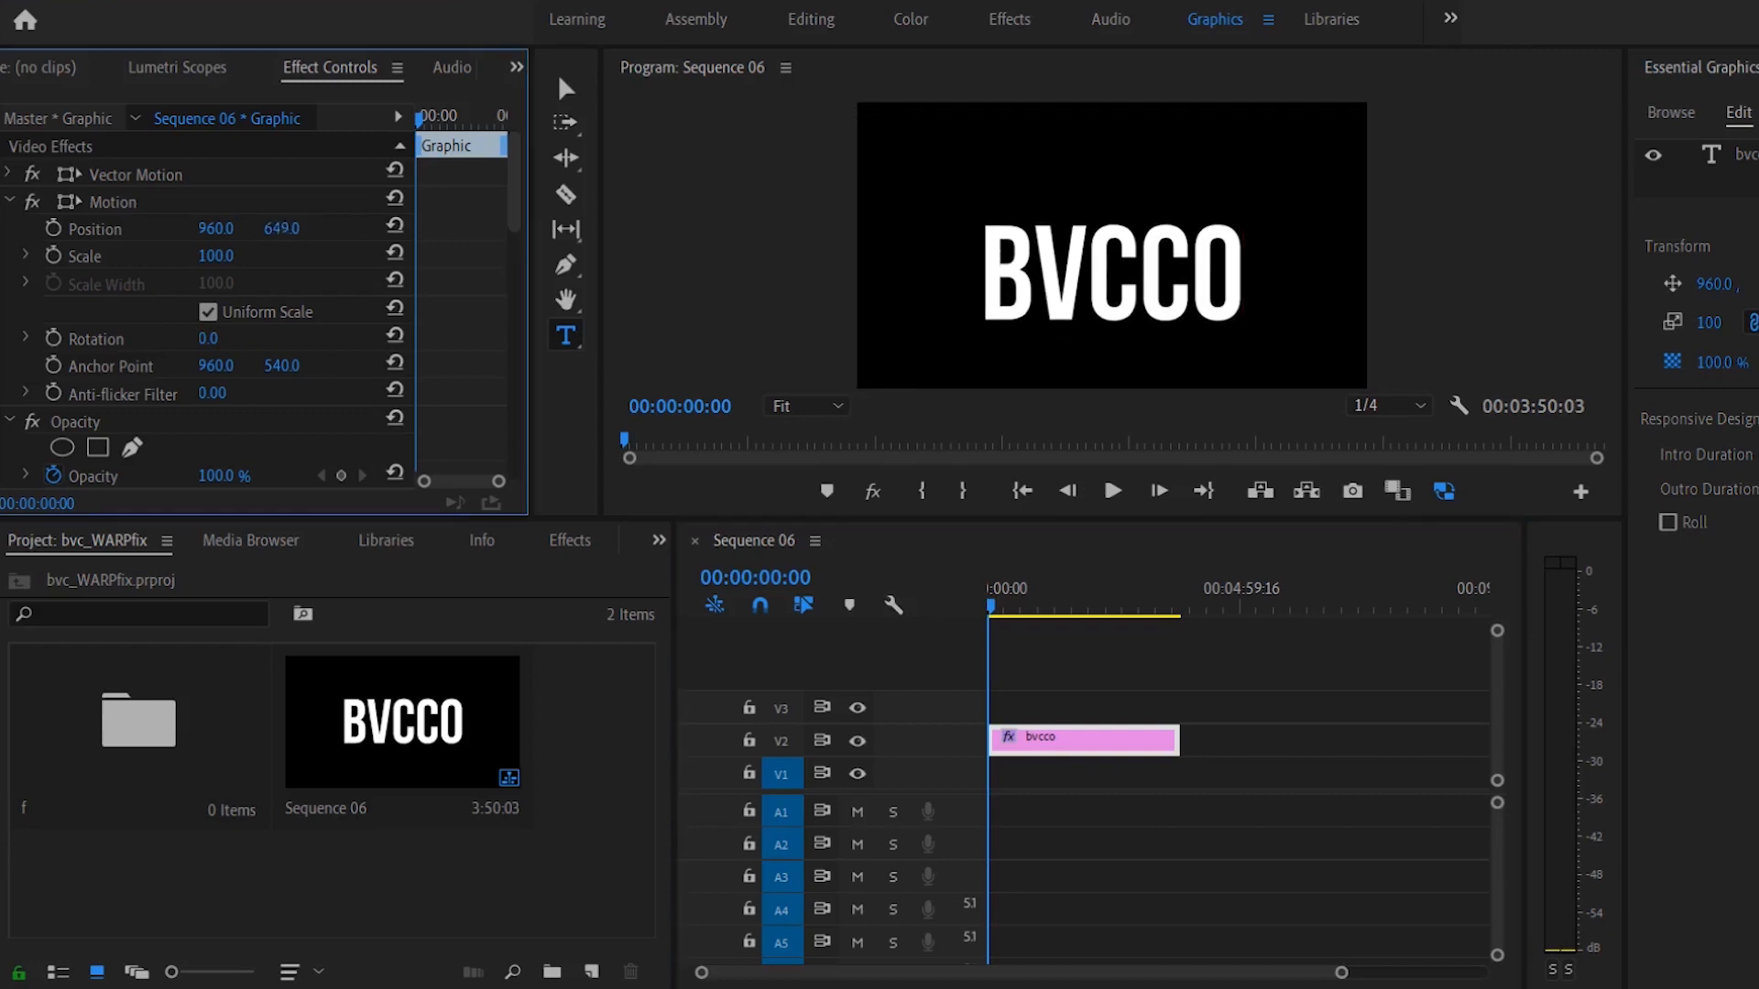
{"action": "left_click", "coordinate": [395, 226]}
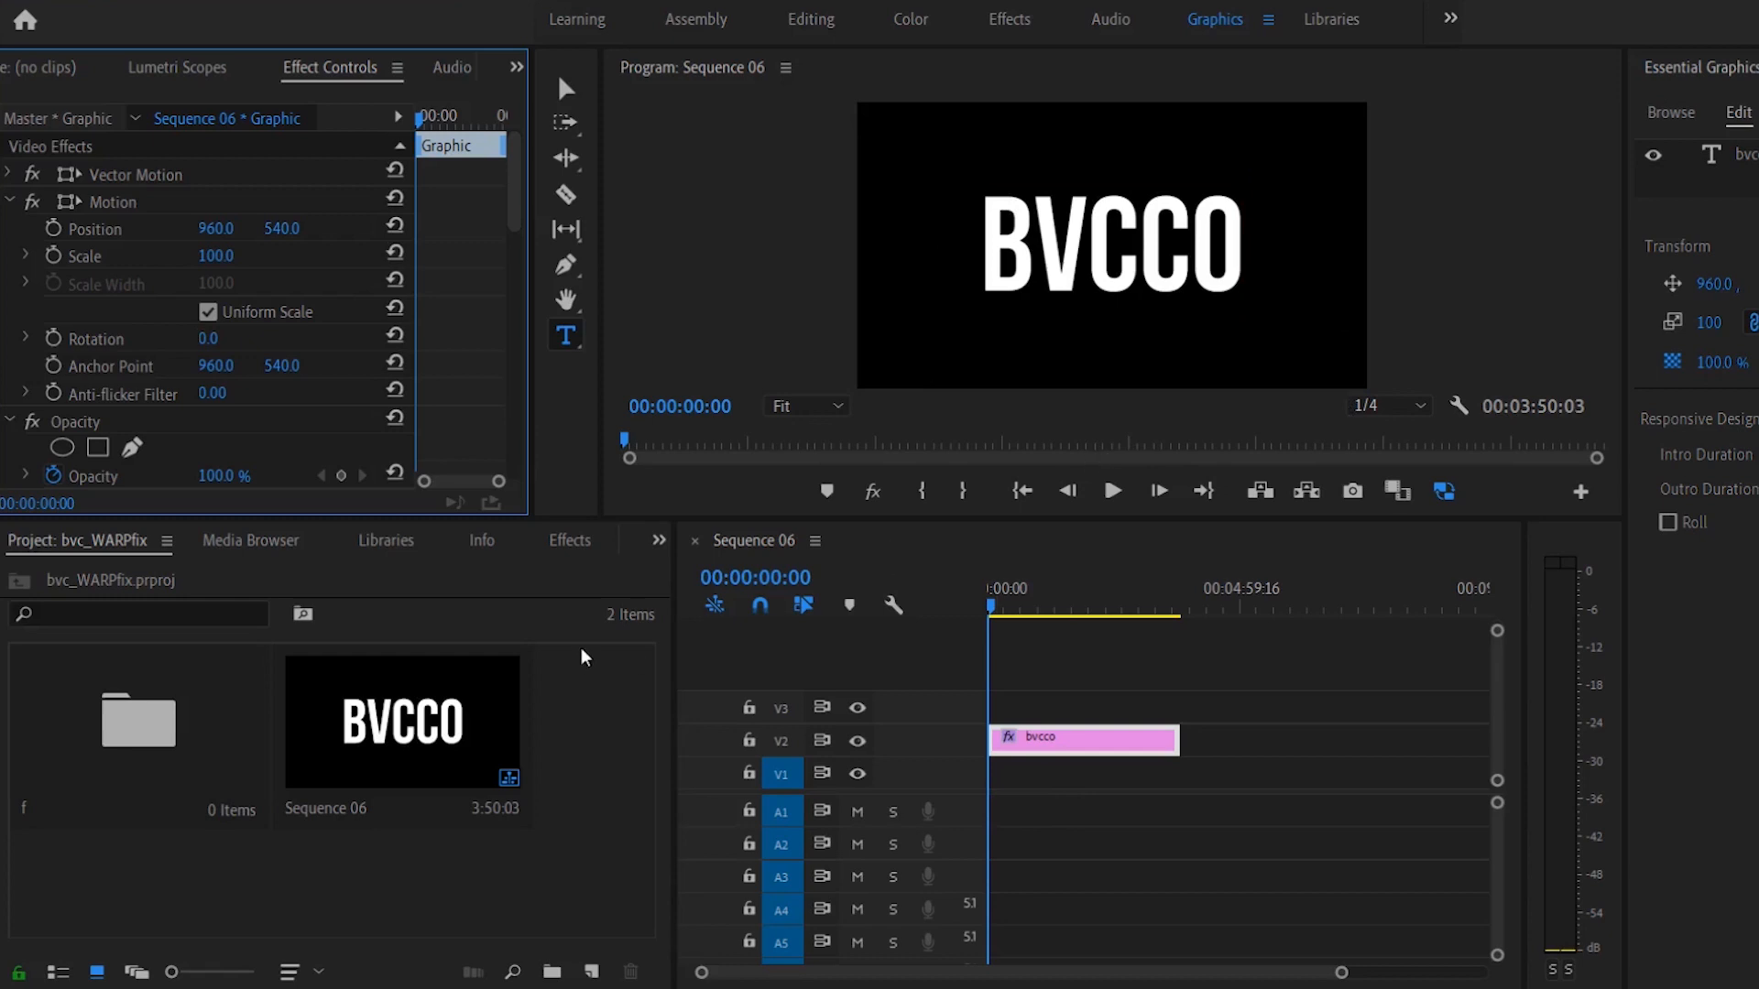
Step: Find the Crop video effect and apply it to the bvcco clip on V2
{"action": "left_click", "coordinate": [600, 745]}
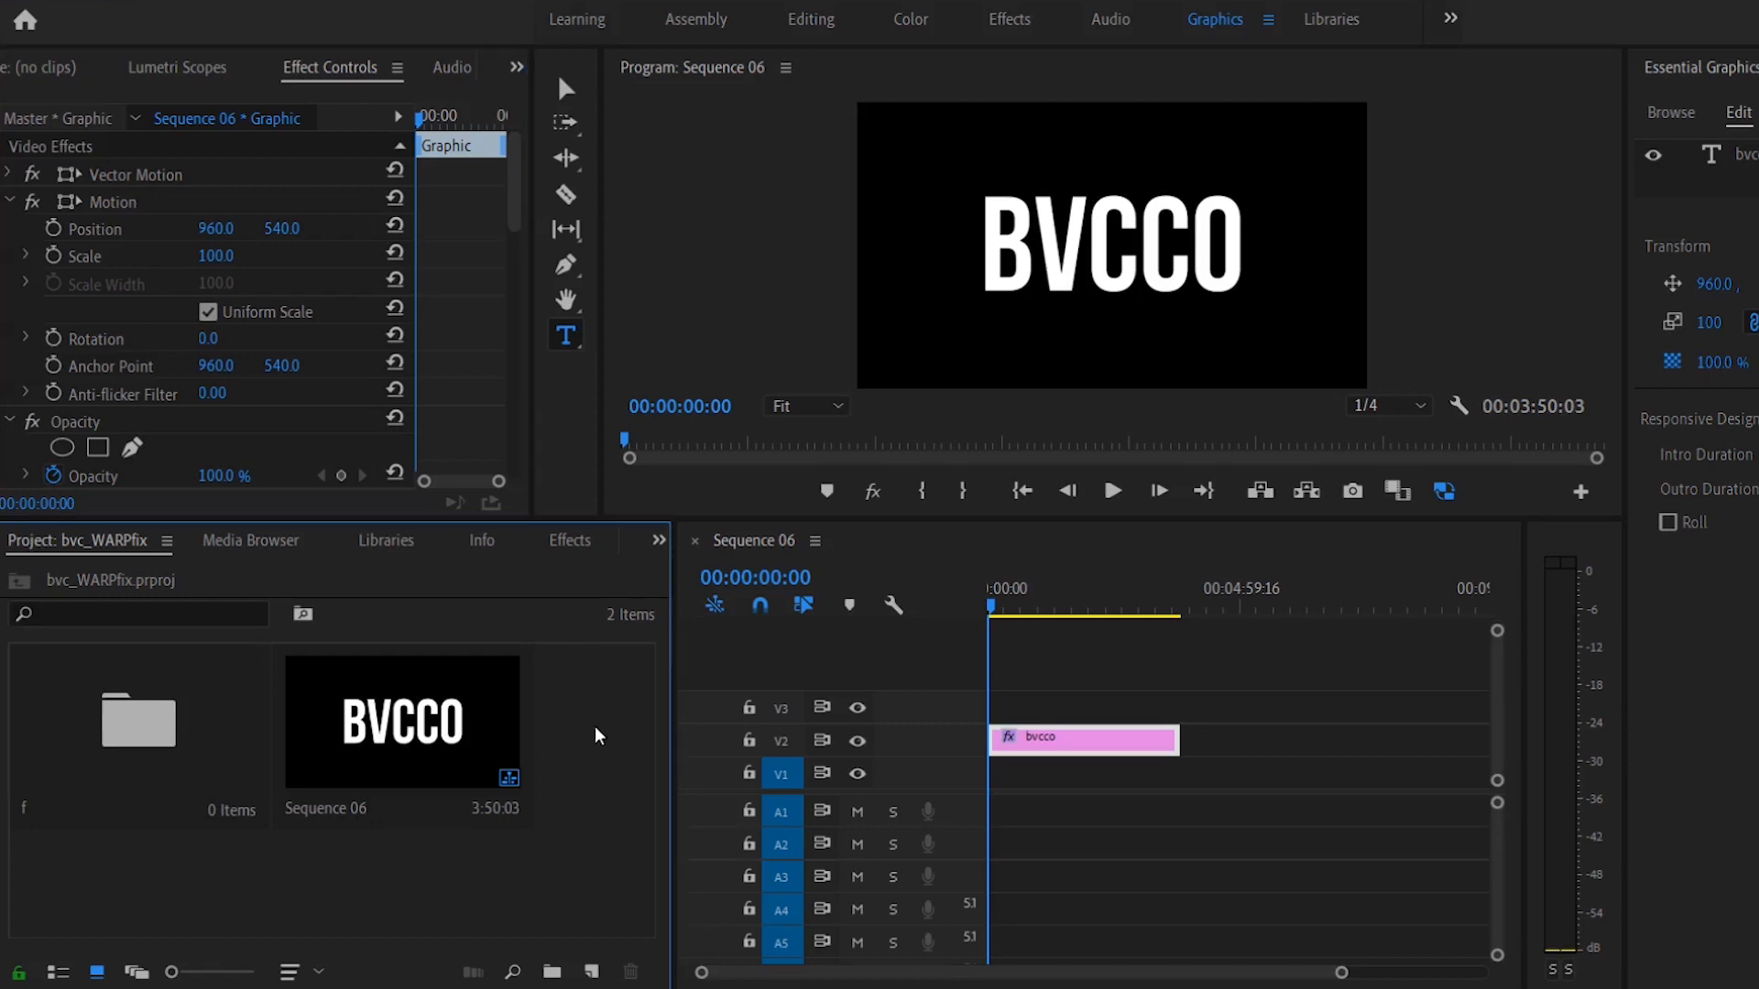
{"action": "left_click", "coordinate": [575, 547]}
{"action": "left_click", "coordinate": [85, 569]}
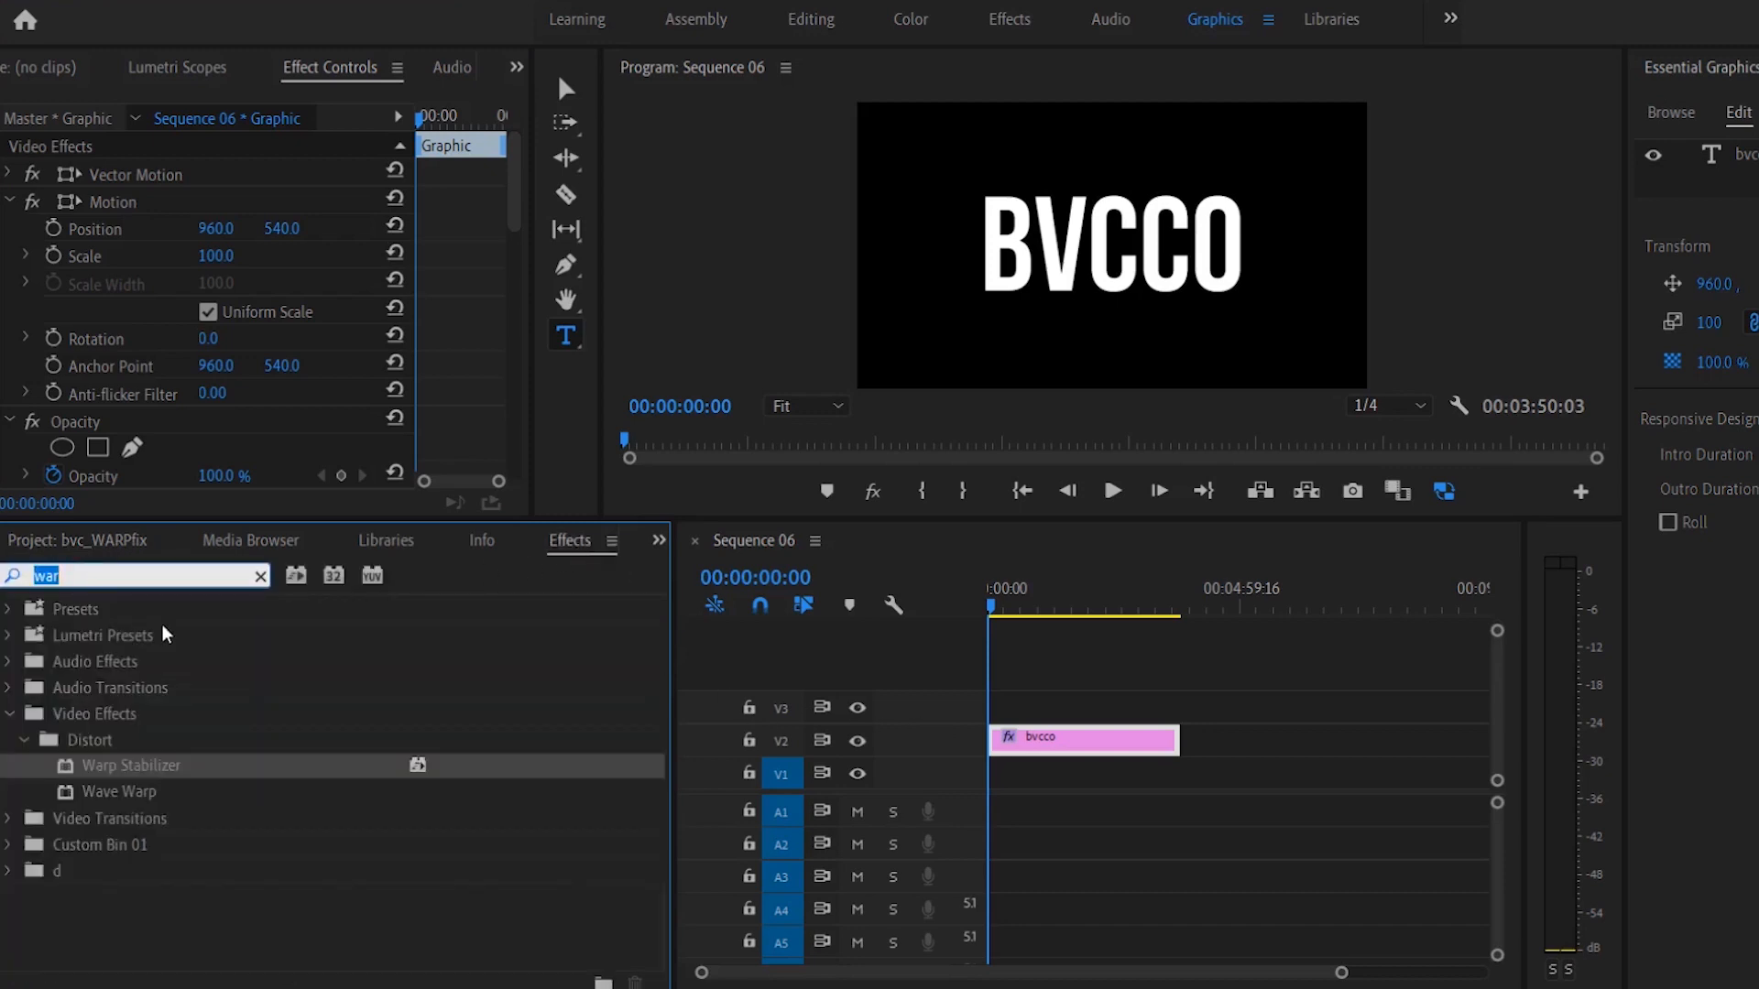
{"action": "type", "text": "crop"}
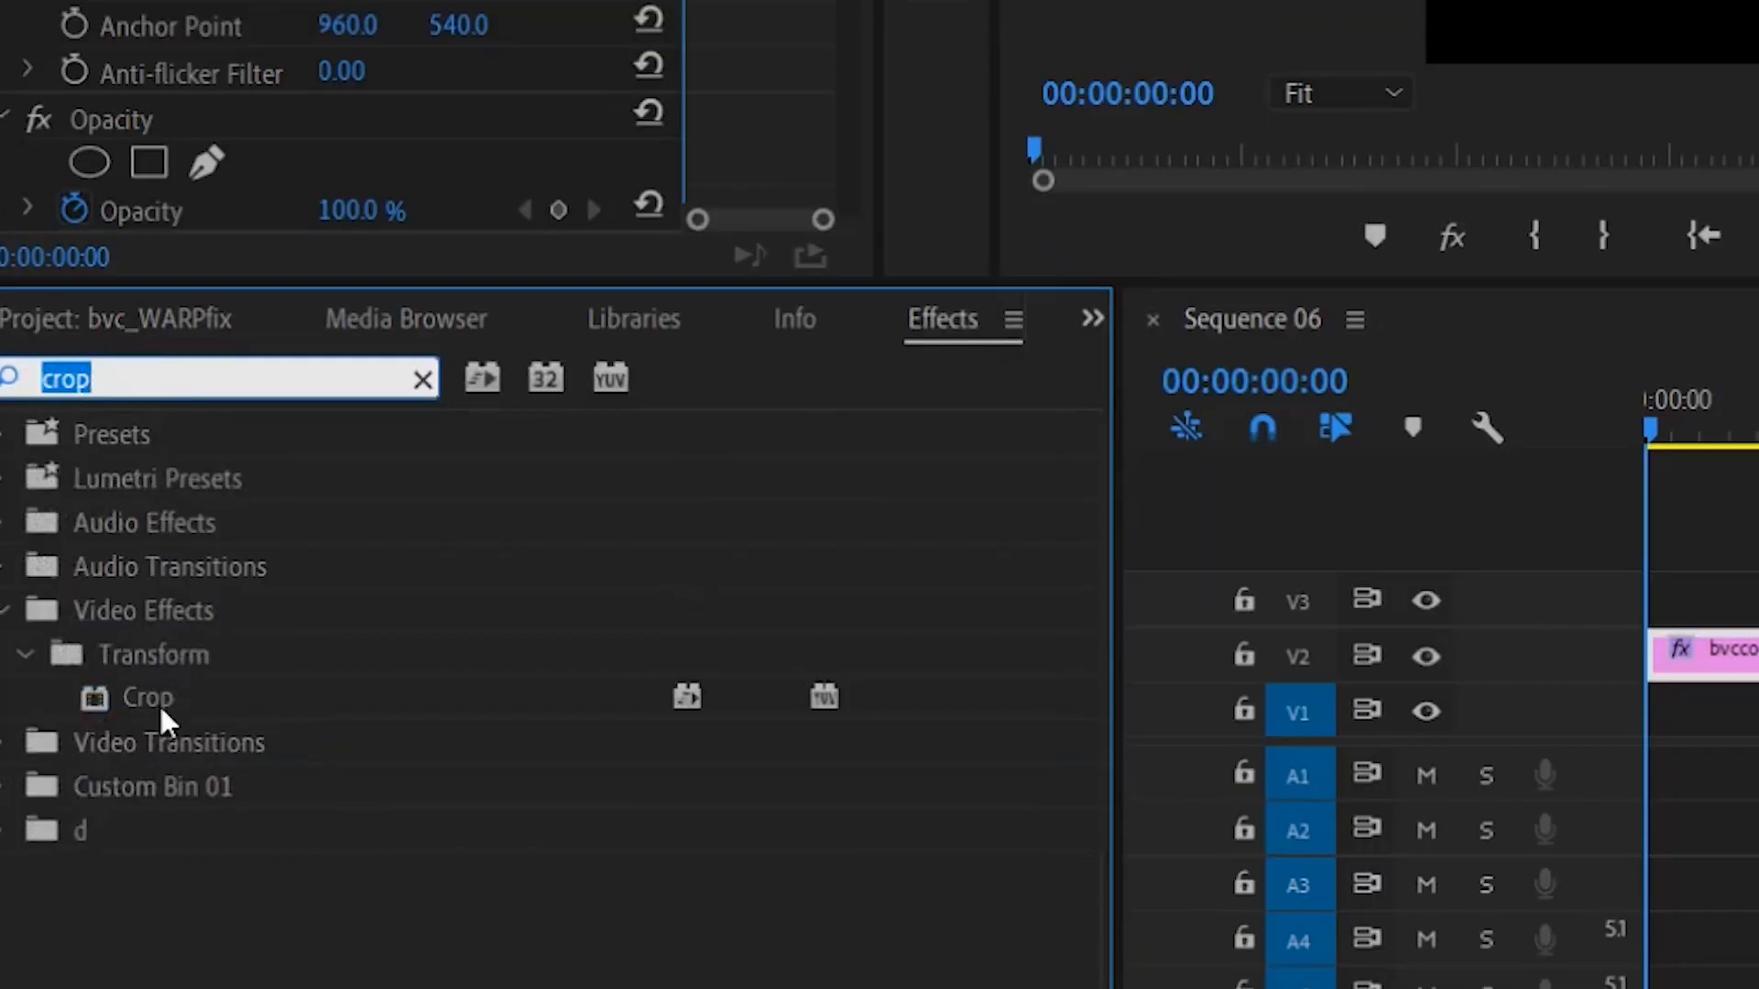
{"action": "left_click", "coordinate": [160, 711]}
{"action": "left_click_drag", "start_coordinate": [151, 699], "coordinate": [1731, 656]}
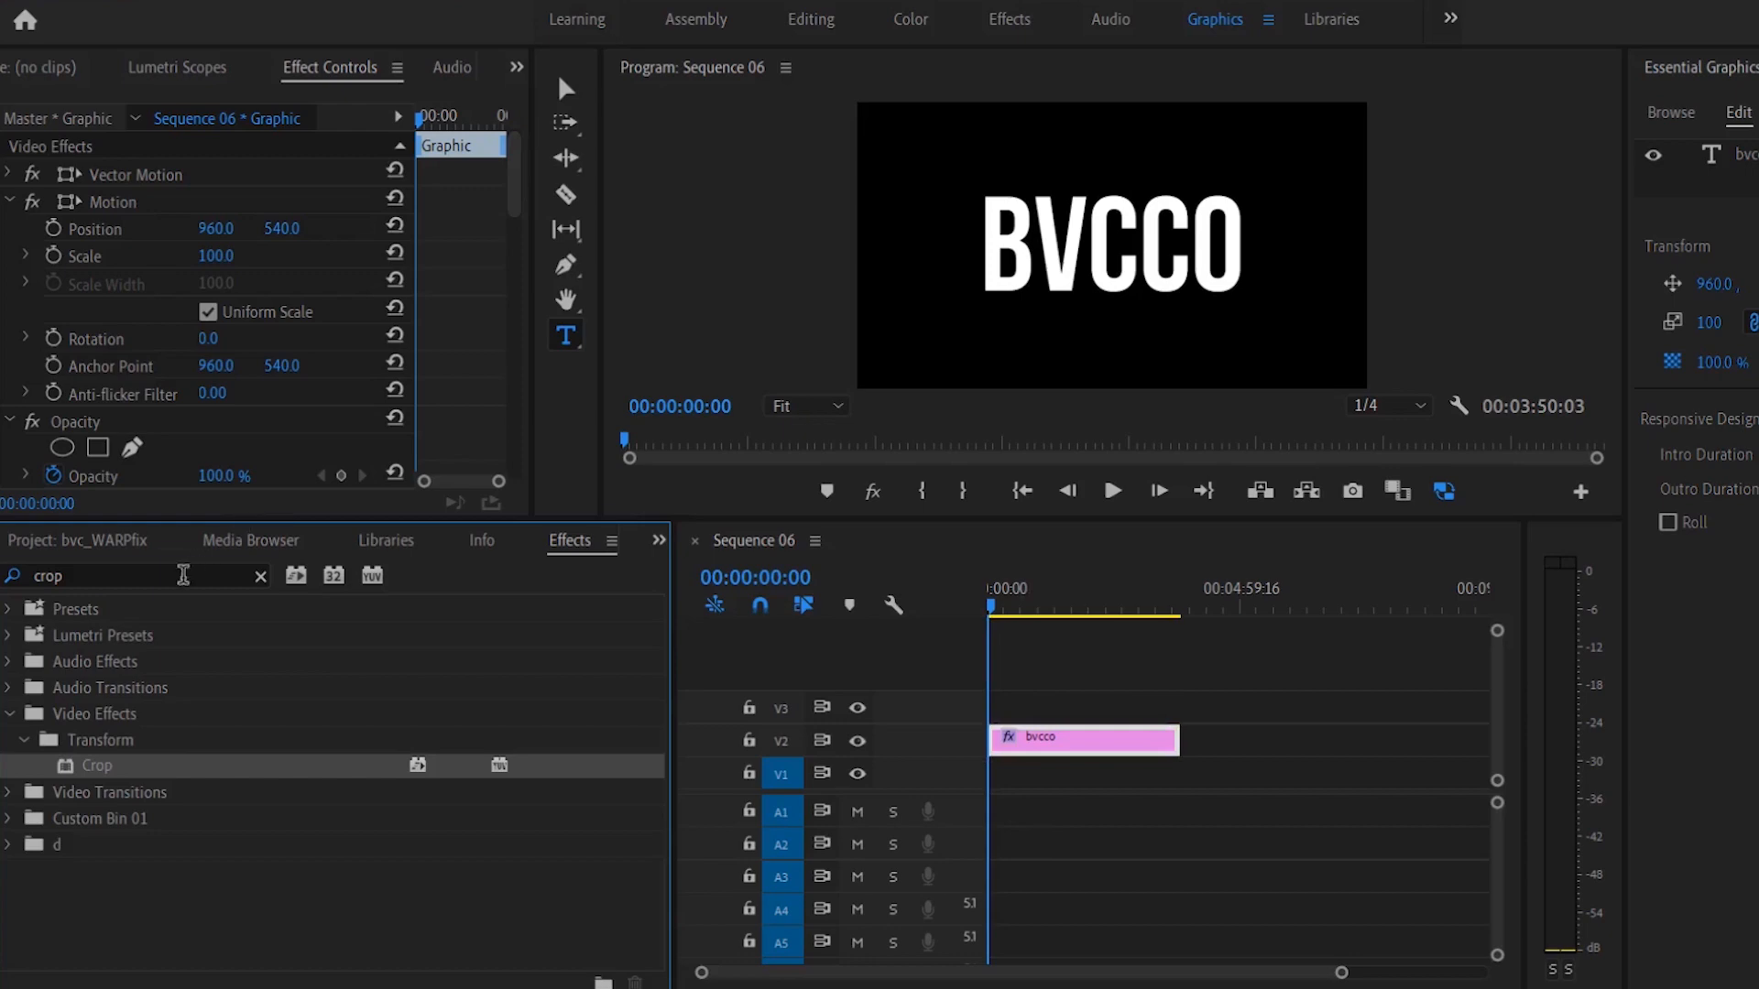
Step: Find the Distort category's Transform effect and apply it to the bvcco clip
{"action": "left_click", "coordinate": [183, 574]}
{"action": "type", "text": "trans"}
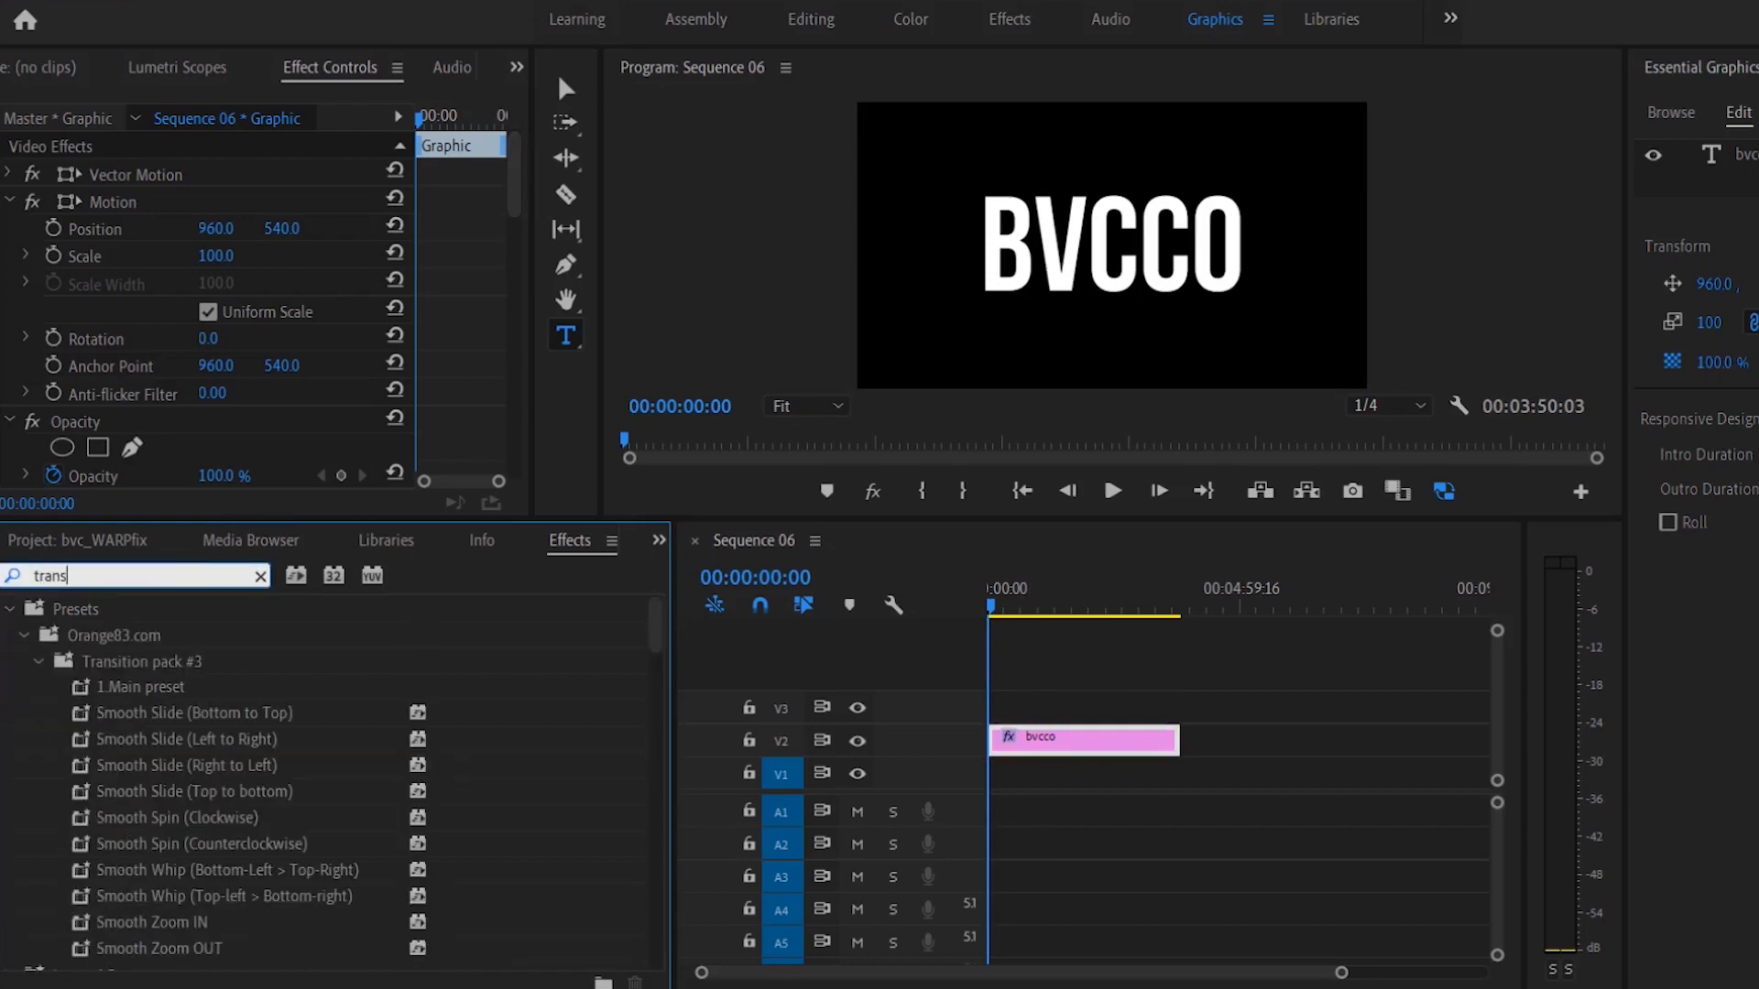
{"action": "type", "text": "form"}
{"action": "key", "text": "Return"}
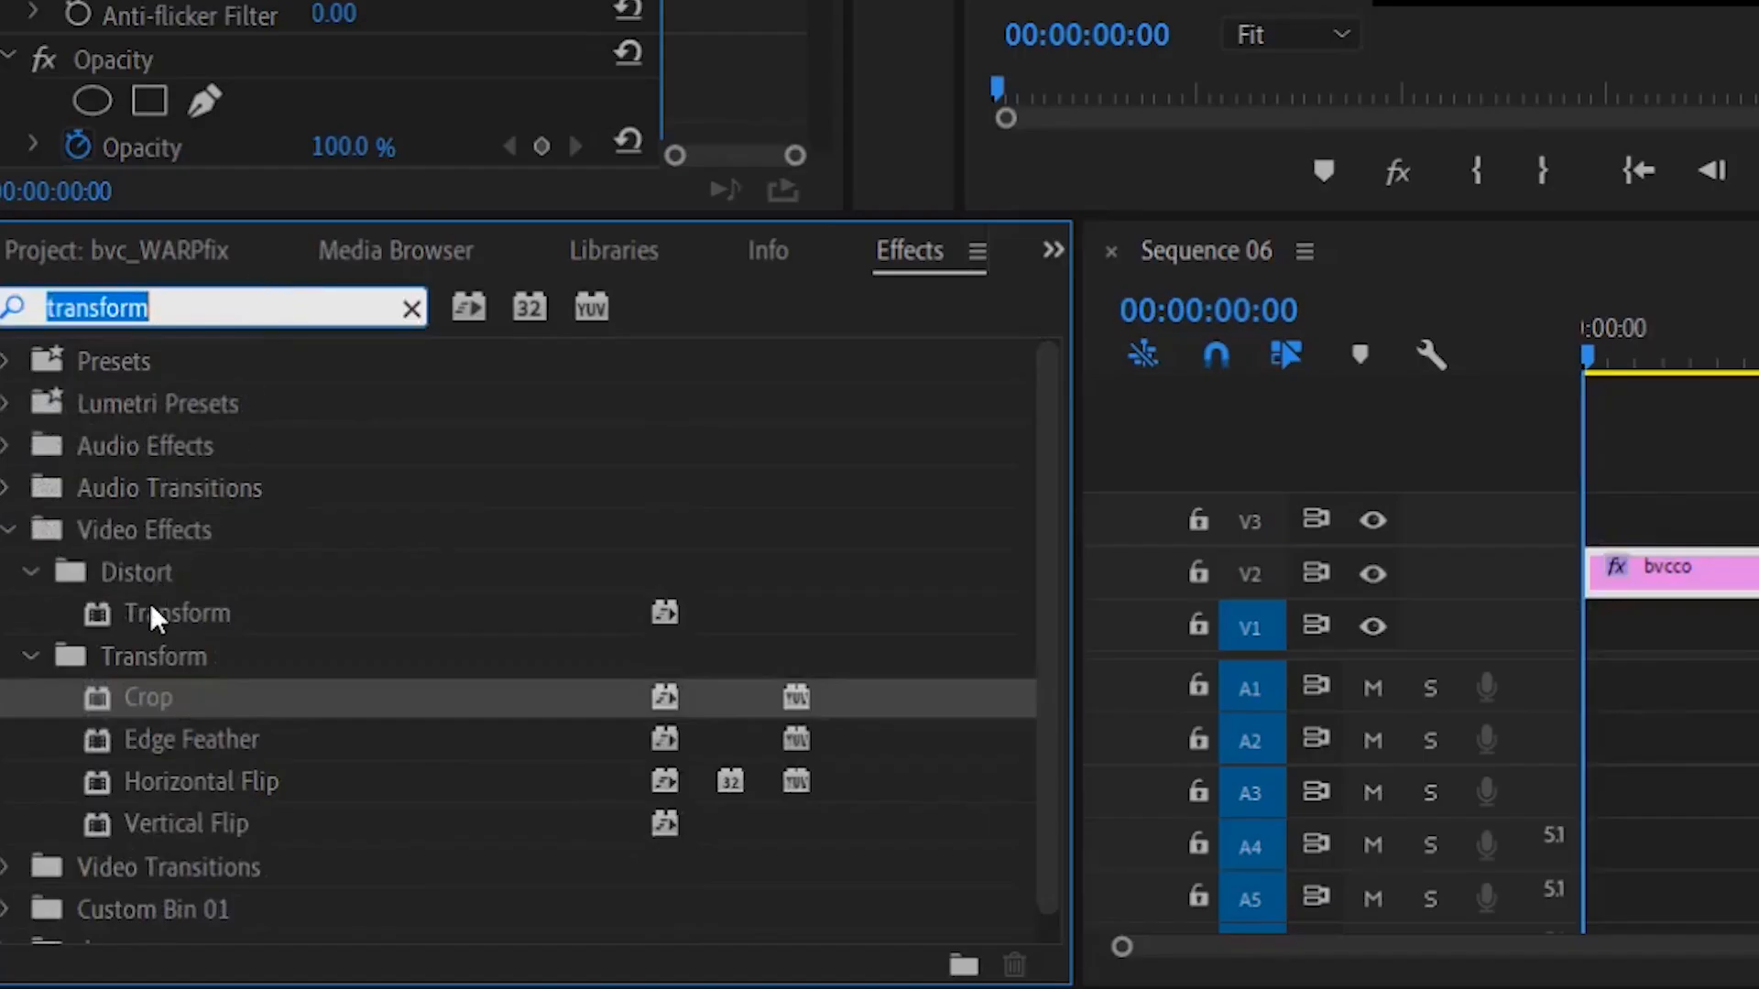
{"action": "left_click", "coordinate": [165, 614]}
{"action": "left_click_drag", "start_coordinate": [179, 613], "coordinate": [1709, 581]}
{"action": "left_click", "coordinate": [395, 247]}
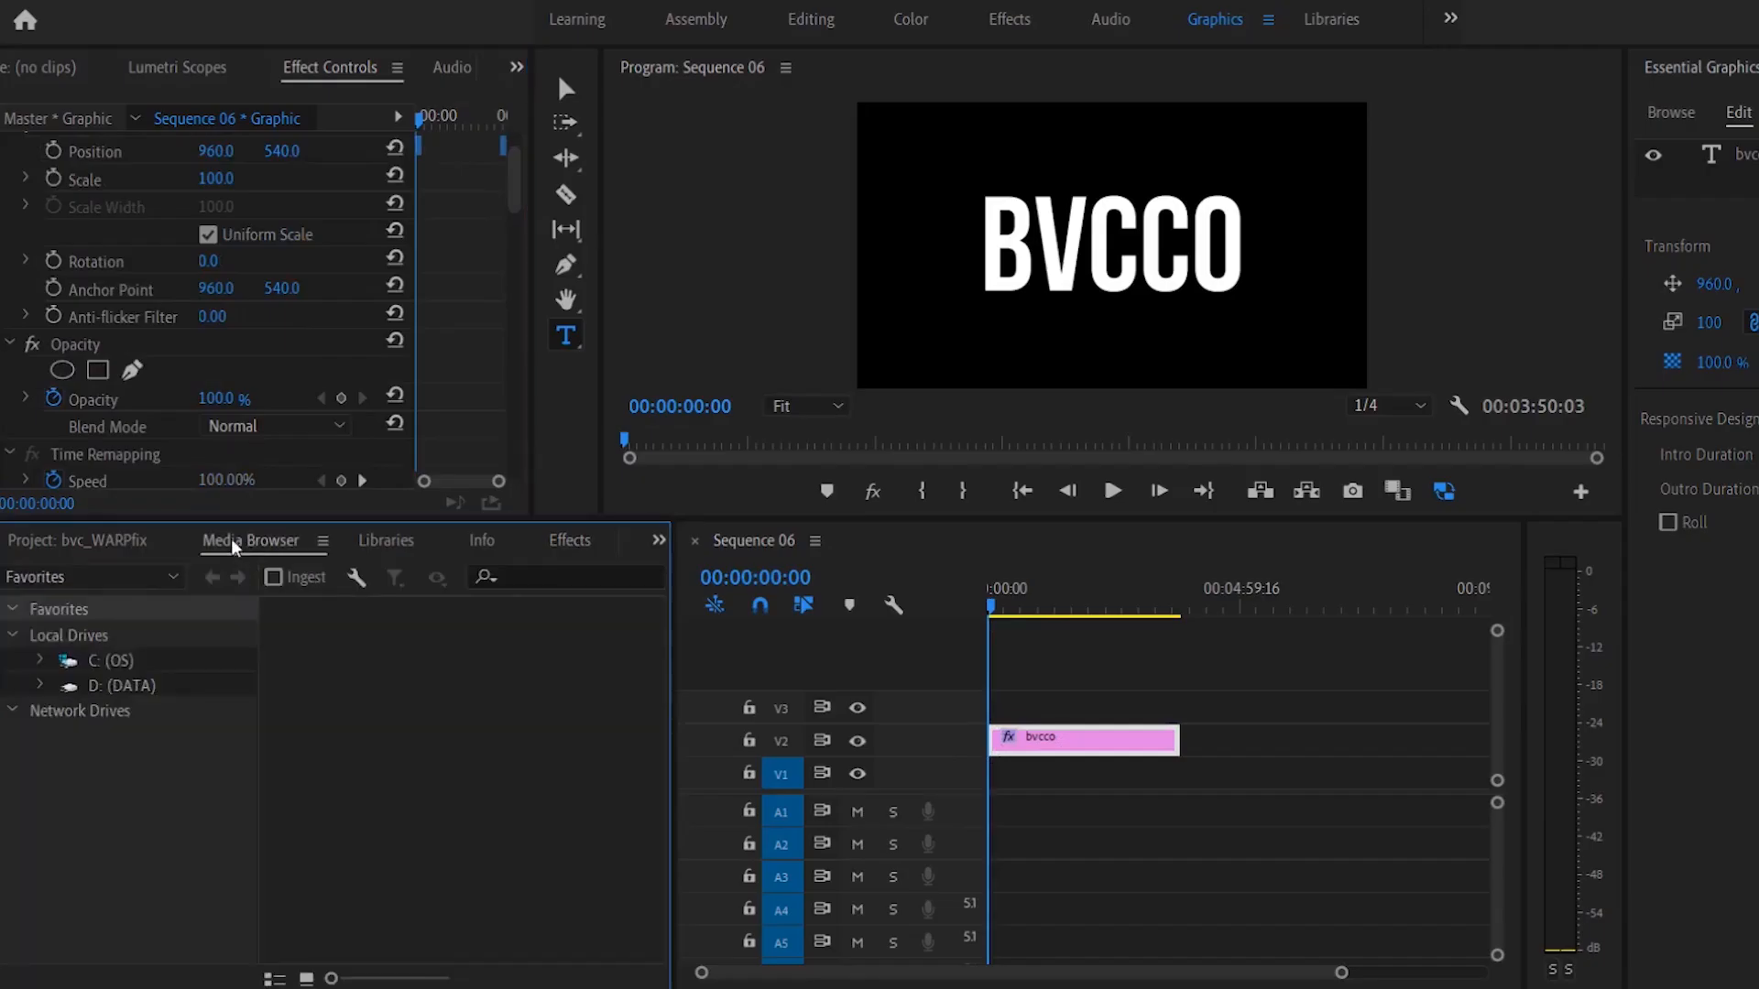
{"action": "left_click", "coordinate": [144, 252]}
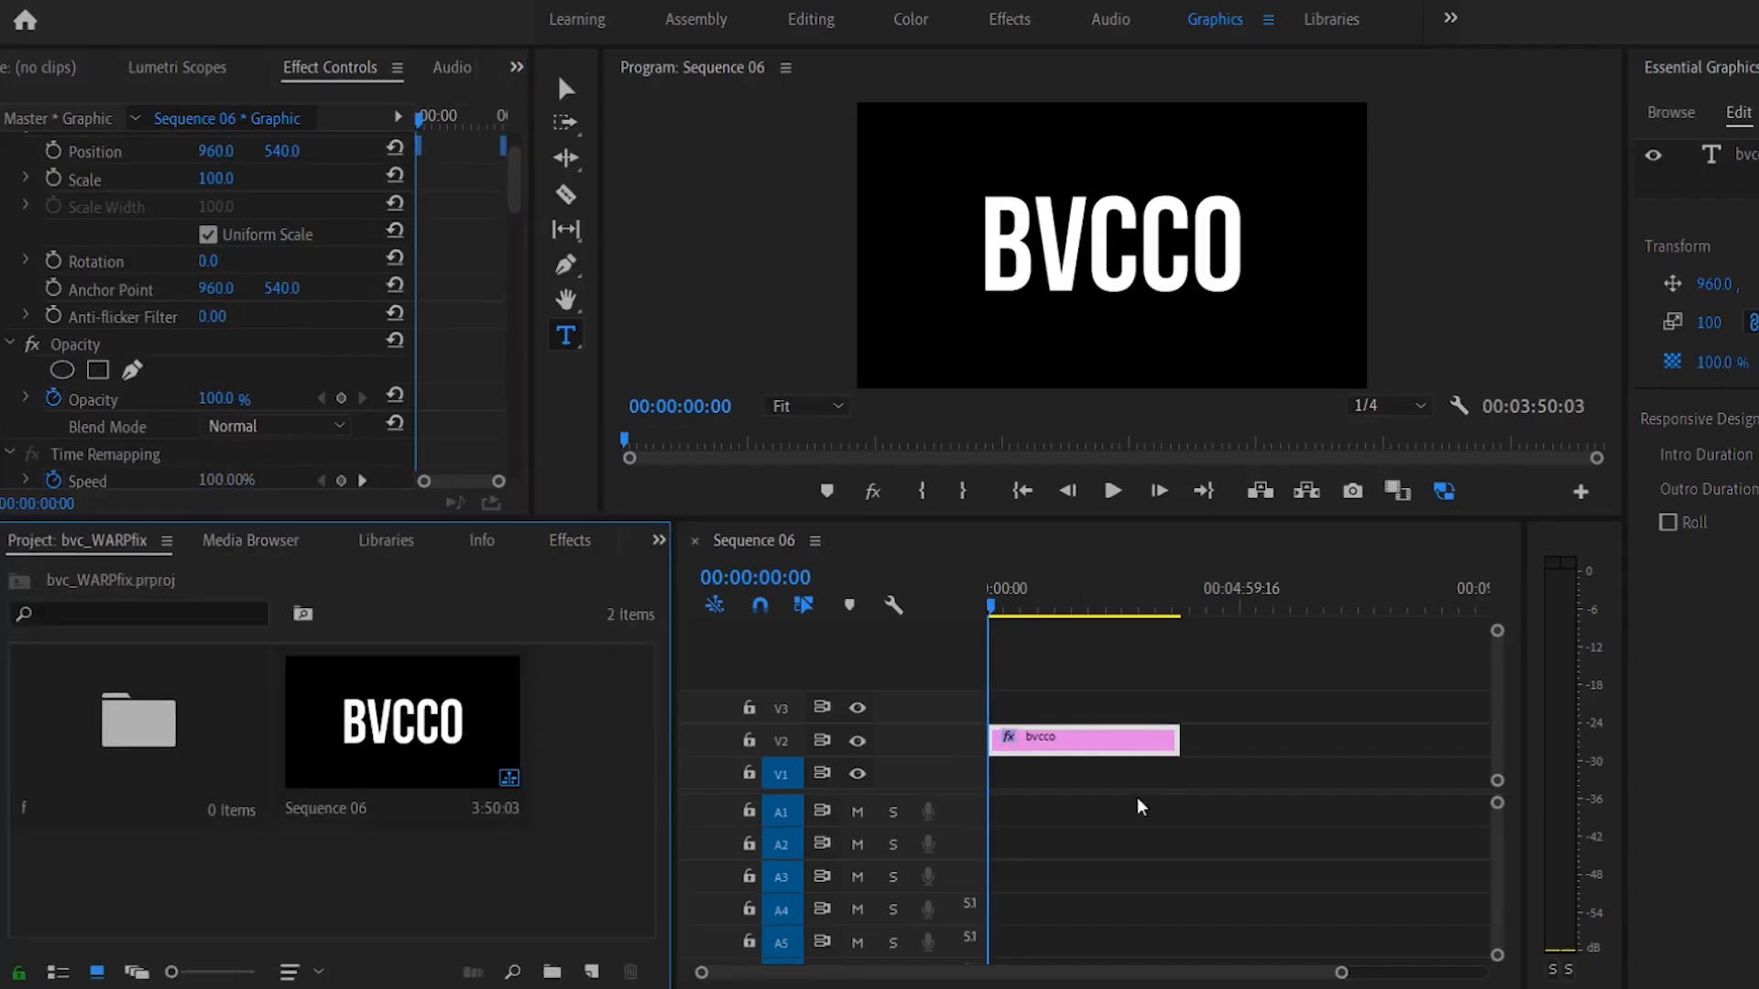
{"action": "left_click", "coordinate": [750, 533]}
Step: Crop the title tightly around its text, with Top at 26% and Bottom at about 32.4%
{"action": "left_click_drag", "start_coordinate": [526, 169], "coordinate": [522, 388]}
{"action": "left_click", "coordinate": [95, 188]}
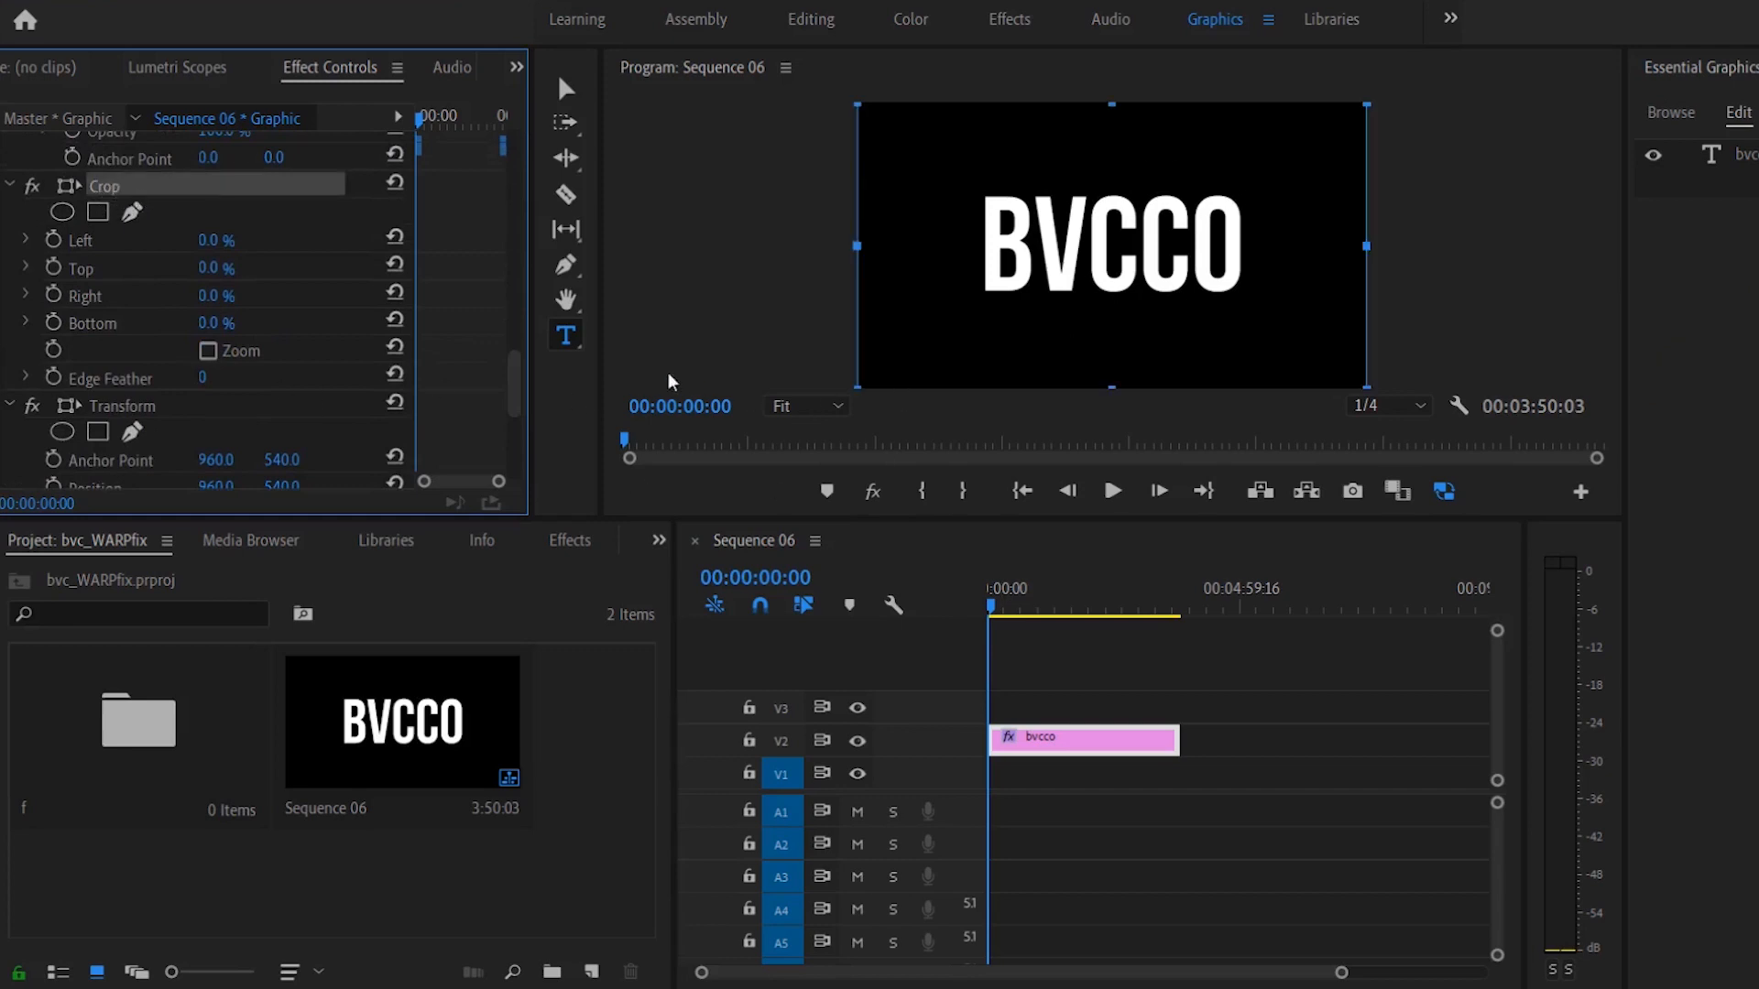
{"action": "left_click", "coordinate": [215, 267]}
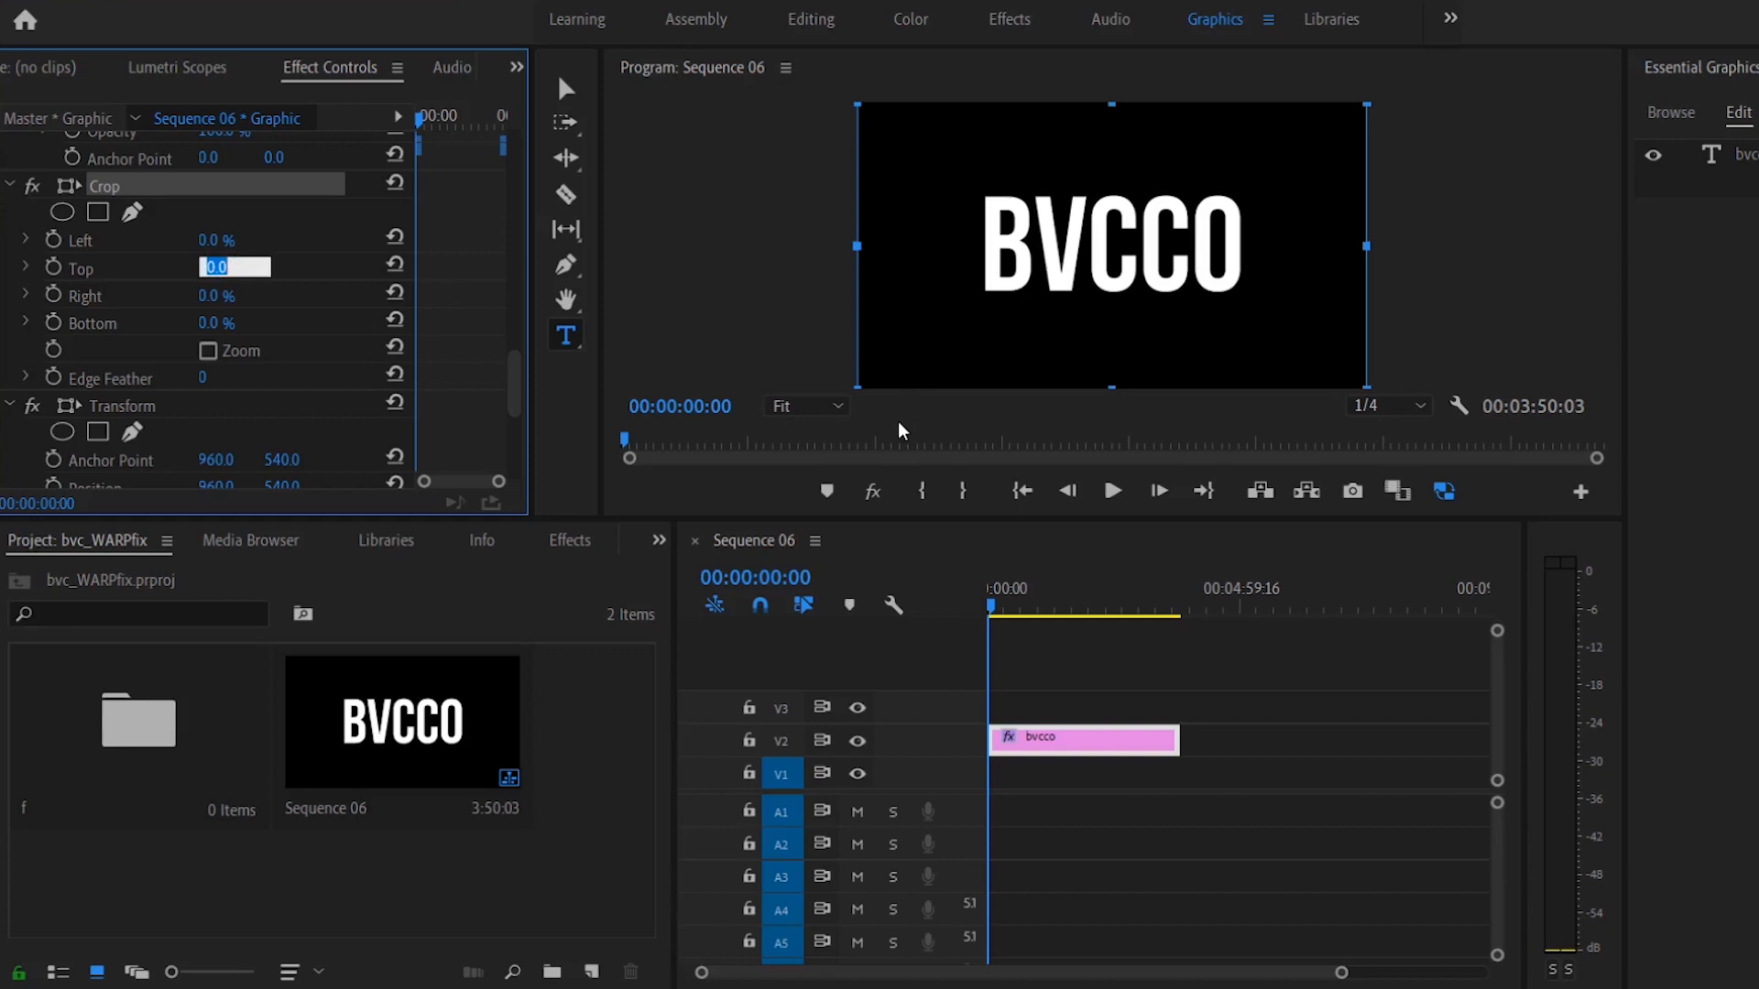
{"action": "left_click", "coordinate": [332, 316]}
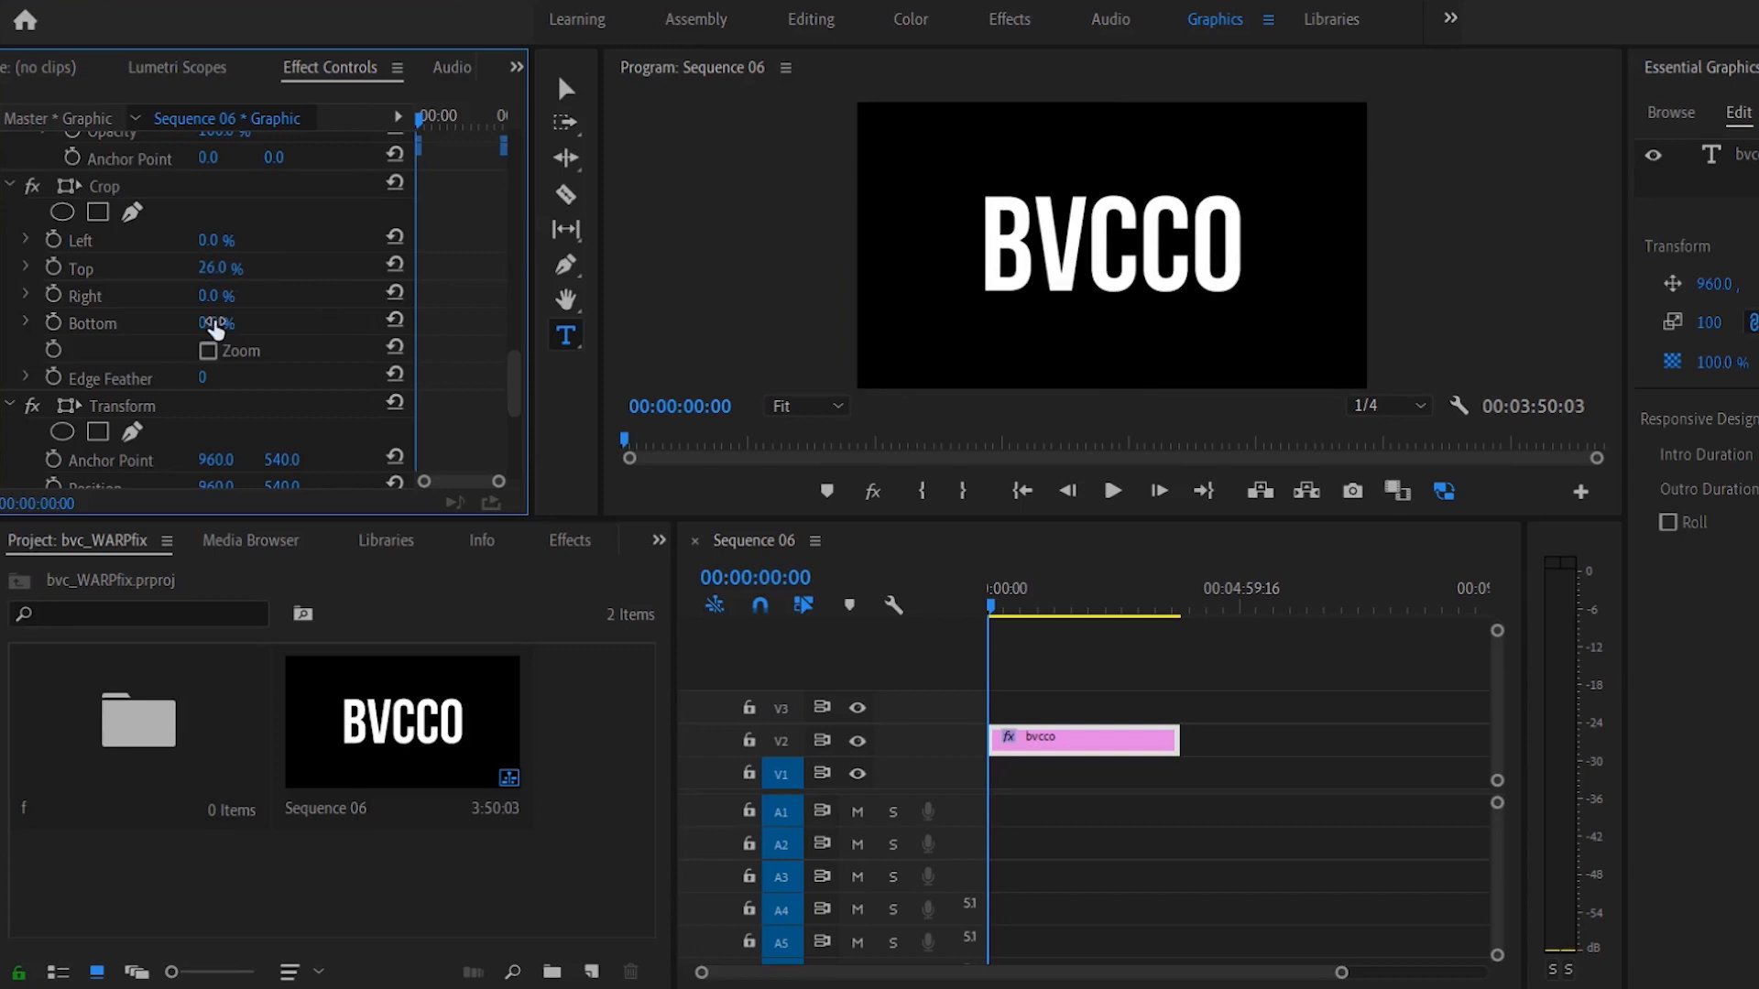
{"action": "left_click_drag", "start_coordinate": [215, 325], "coordinate": [260, 325]}
{"action": "left_click", "coordinate": [104, 186]}
{"action": "left_click_drag", "start_coordinate": [1111, 262], "coordinate": [1113, 303]}
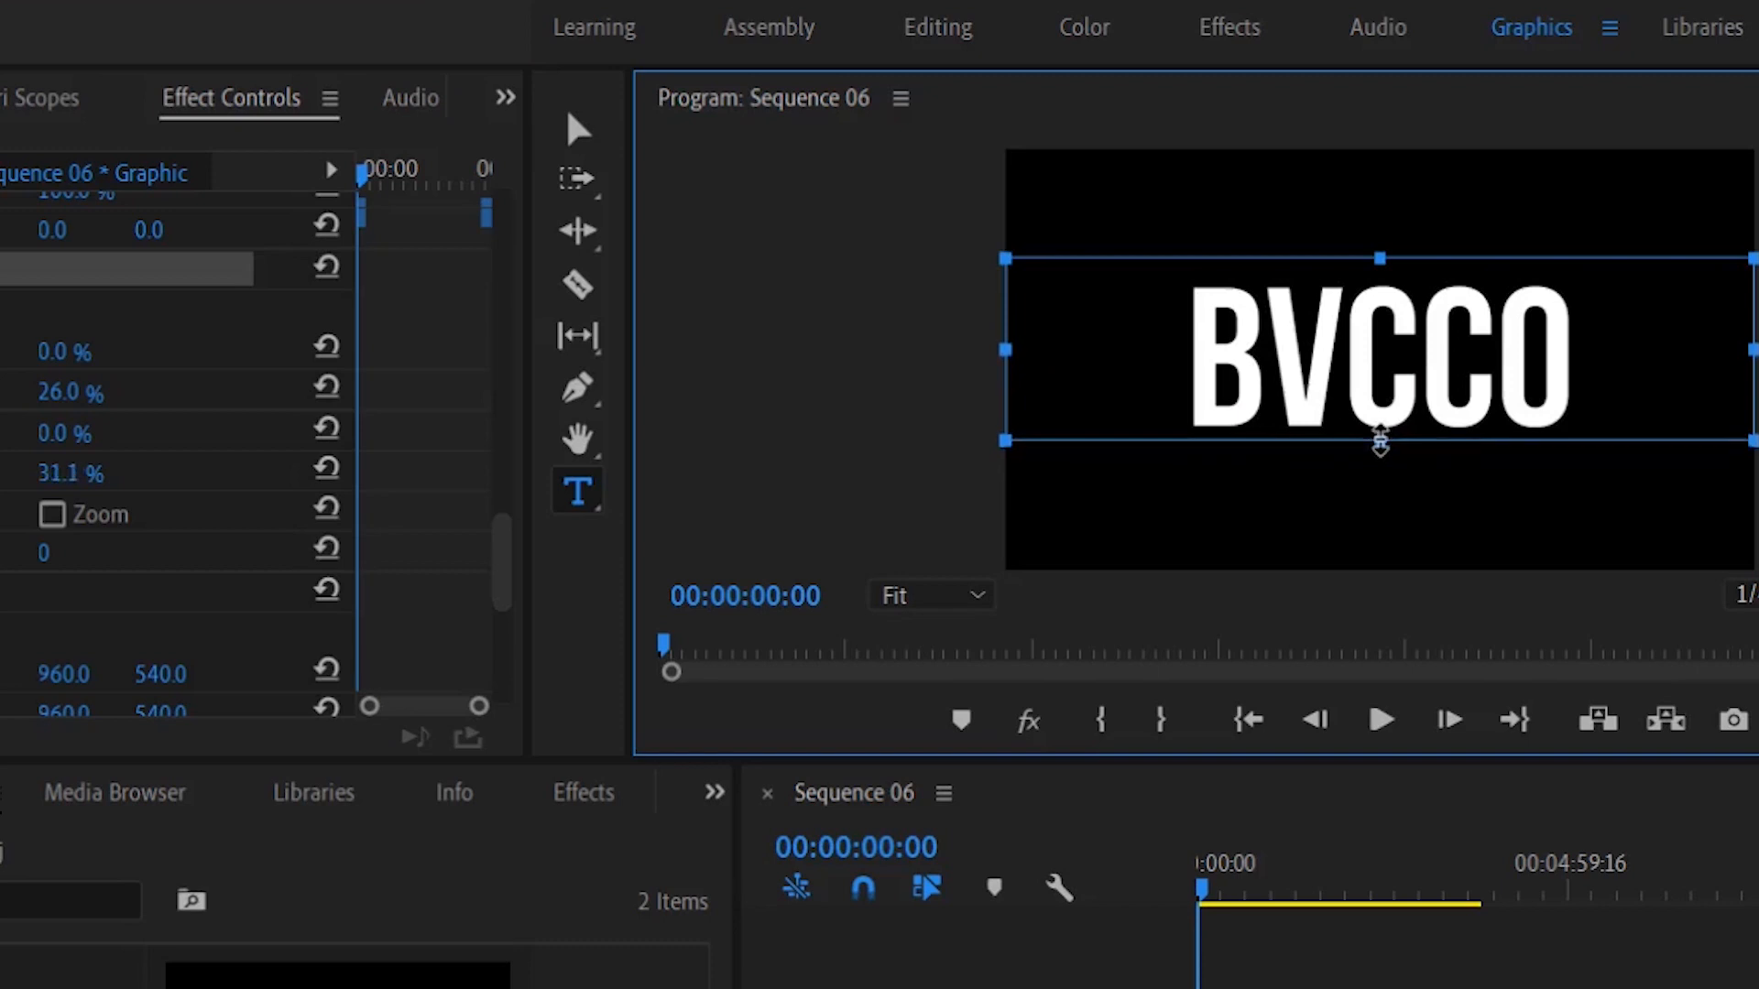
{"action": "left_click_drag", "start_coordinate": [1381, 444], "coordinate": [1382, 437]}
Step: Try changing the Transform effect's vertical position and undo the change
{"action": "left_click", "coordinate": [460, 553]}
{"action": "left_click_drag", "start_coordinate": [500, 561], "coordinate": [500, 603]}
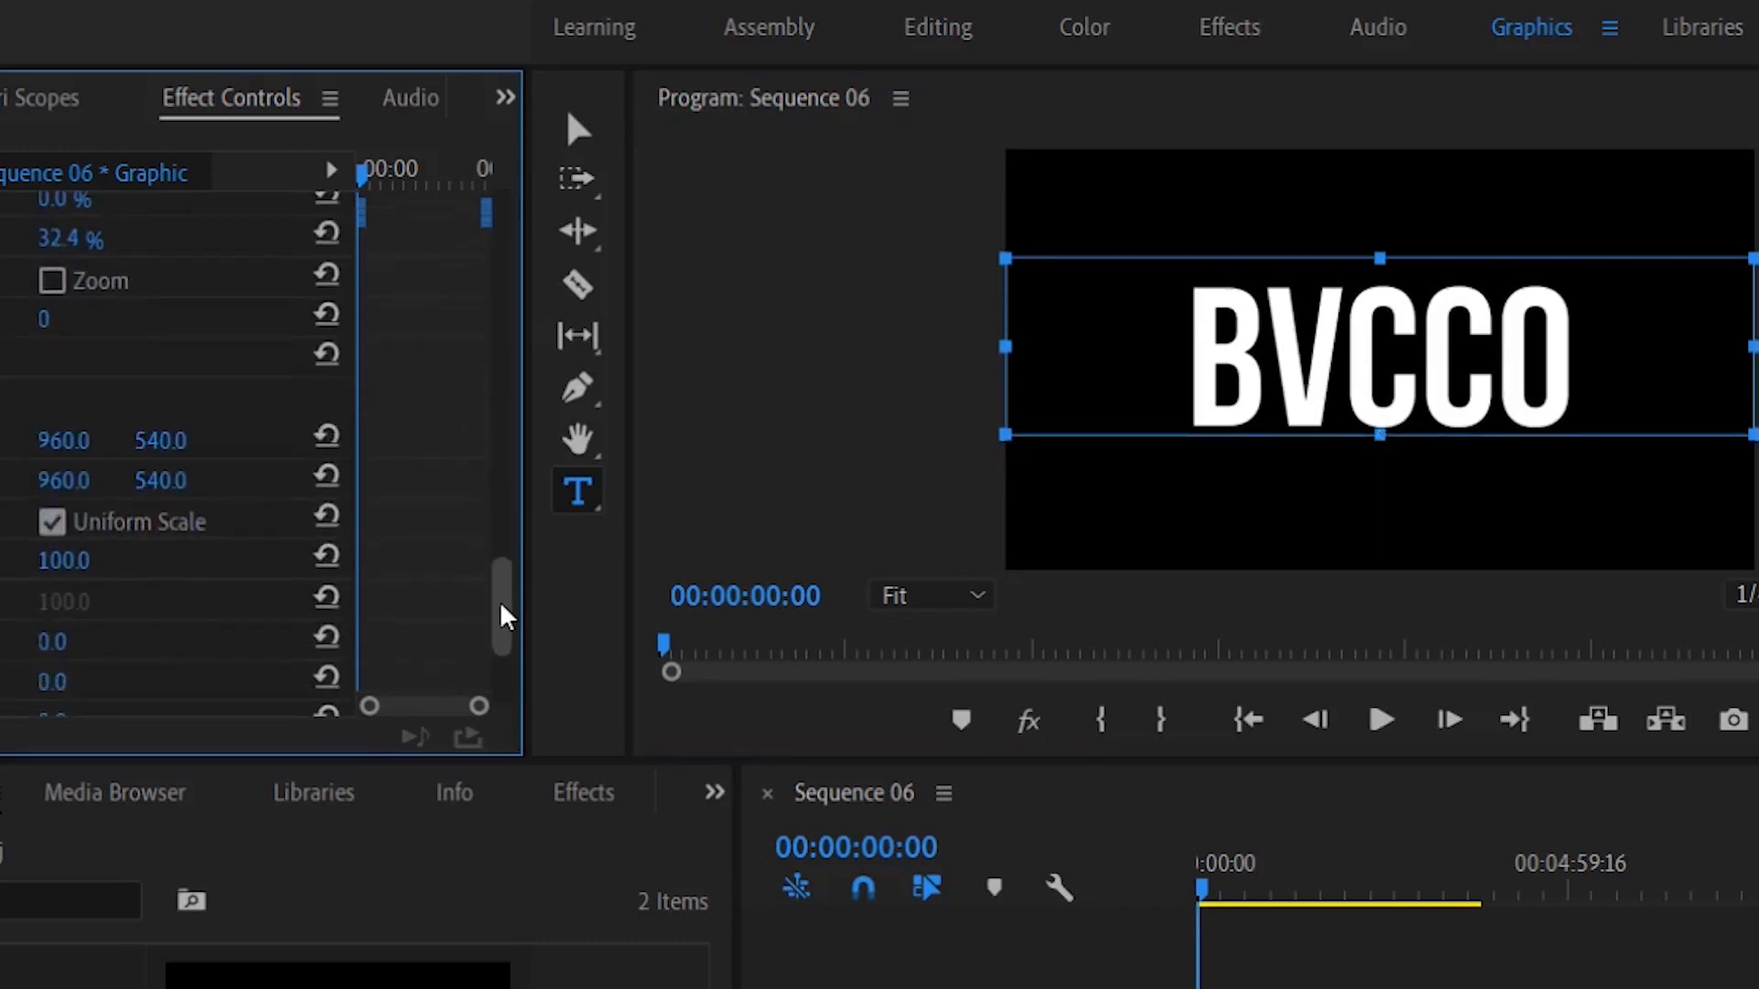
{"action": "left_click", "coordinate": [238, 502]}
{"action": "left_click_drag", "start_coordinate": [165, 483], "coordinate": [179, 483]}
{"action": "key", "text": "ctrl+z"}
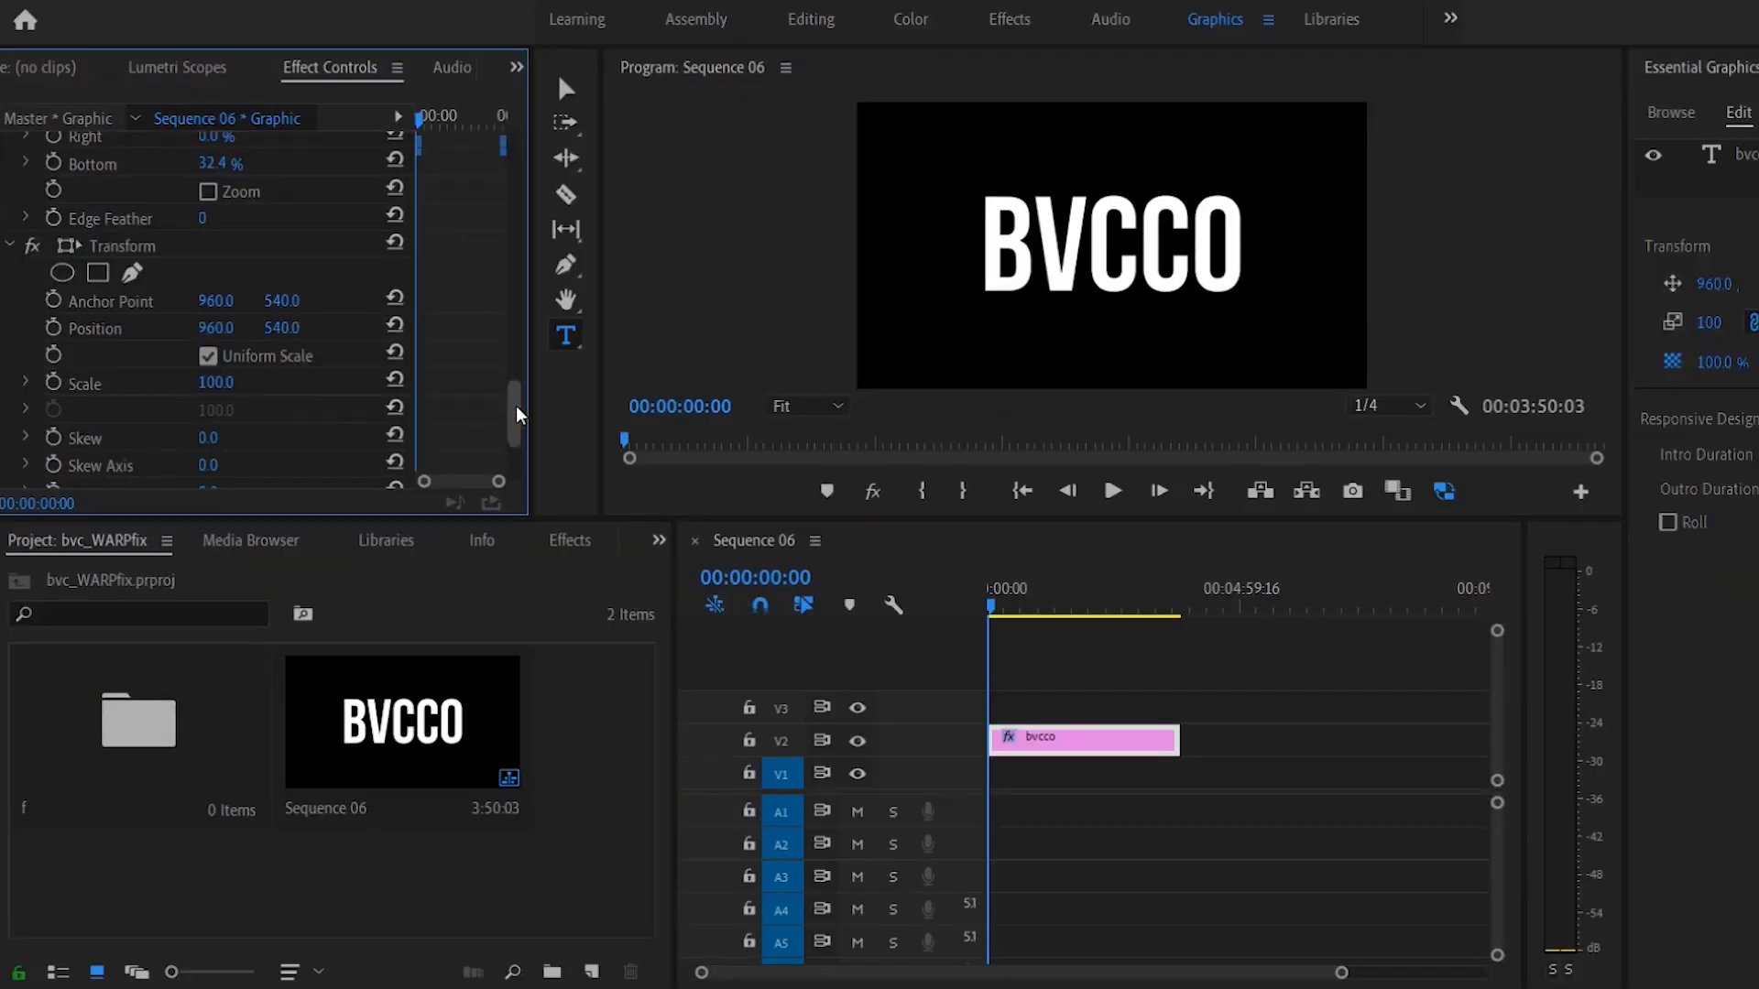
Step: Reorder the clip's effects so that Transform sits above Crop, and check the effect order
{"action": "left_click_drag", "start_coordinate": [515, 405], "coordinate": [518, 377]}
{"action": "left_click", "coordinate": [96, 440]}
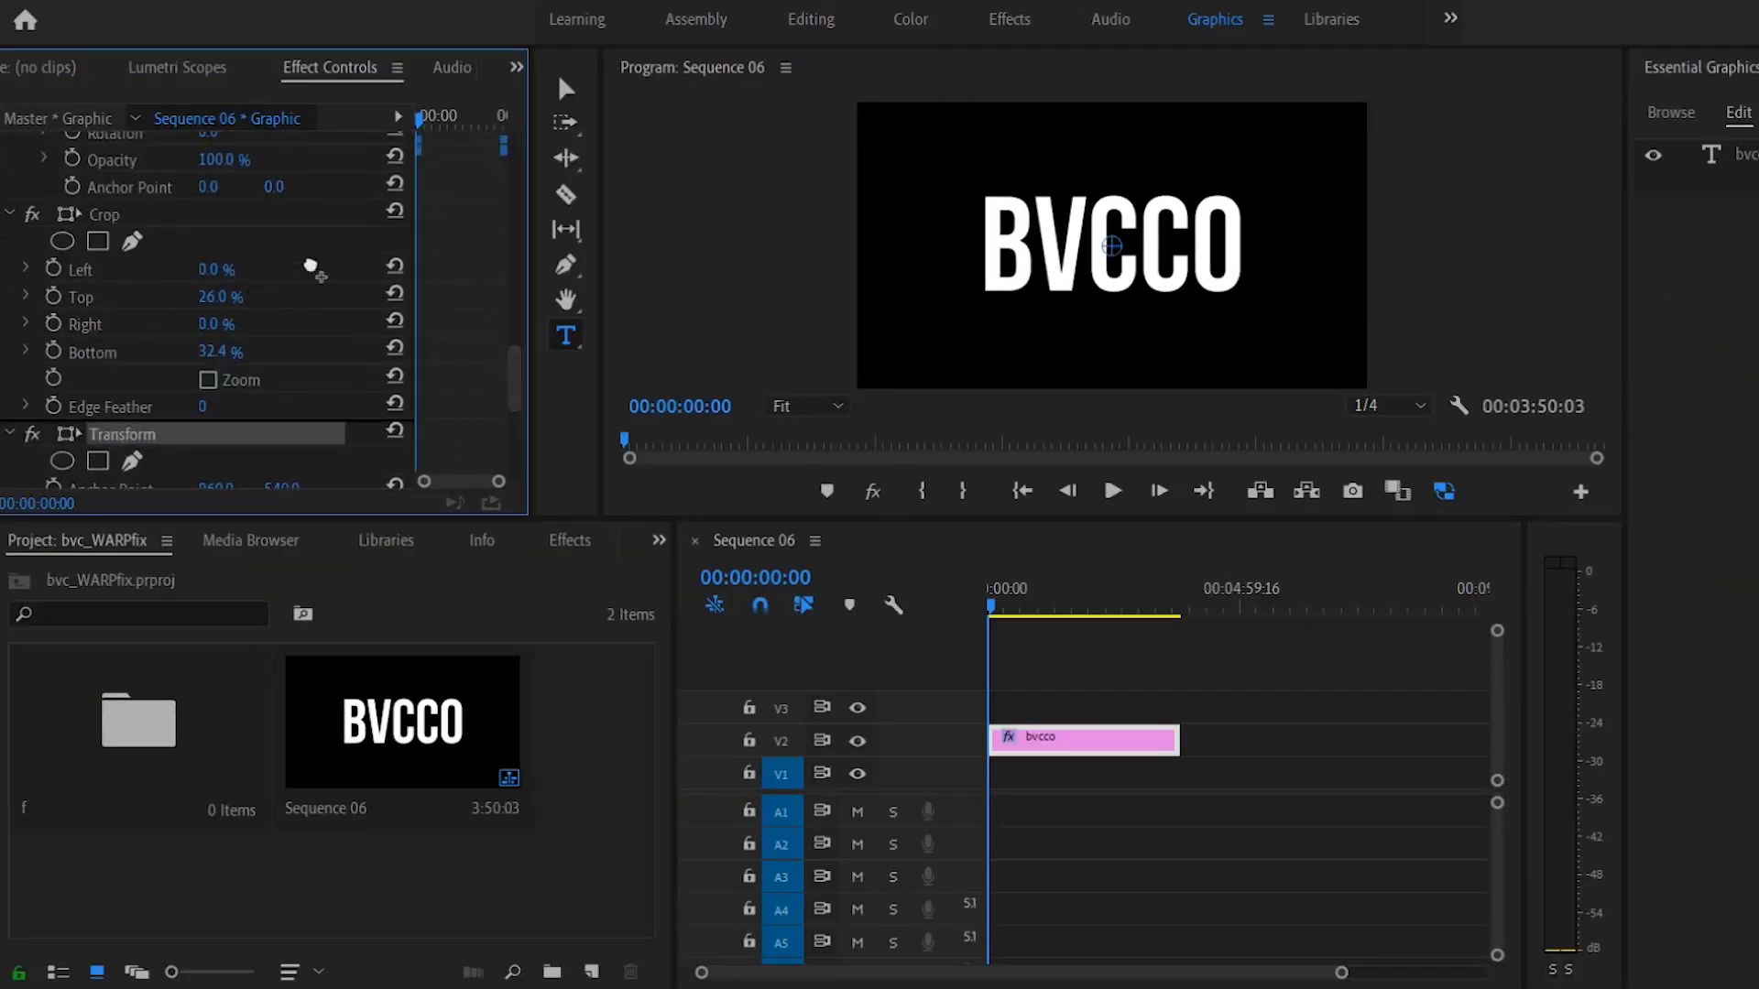
{"action": "left_click_drag", "start_coordinate": [354, 424], "coordinate": [115, 217]}
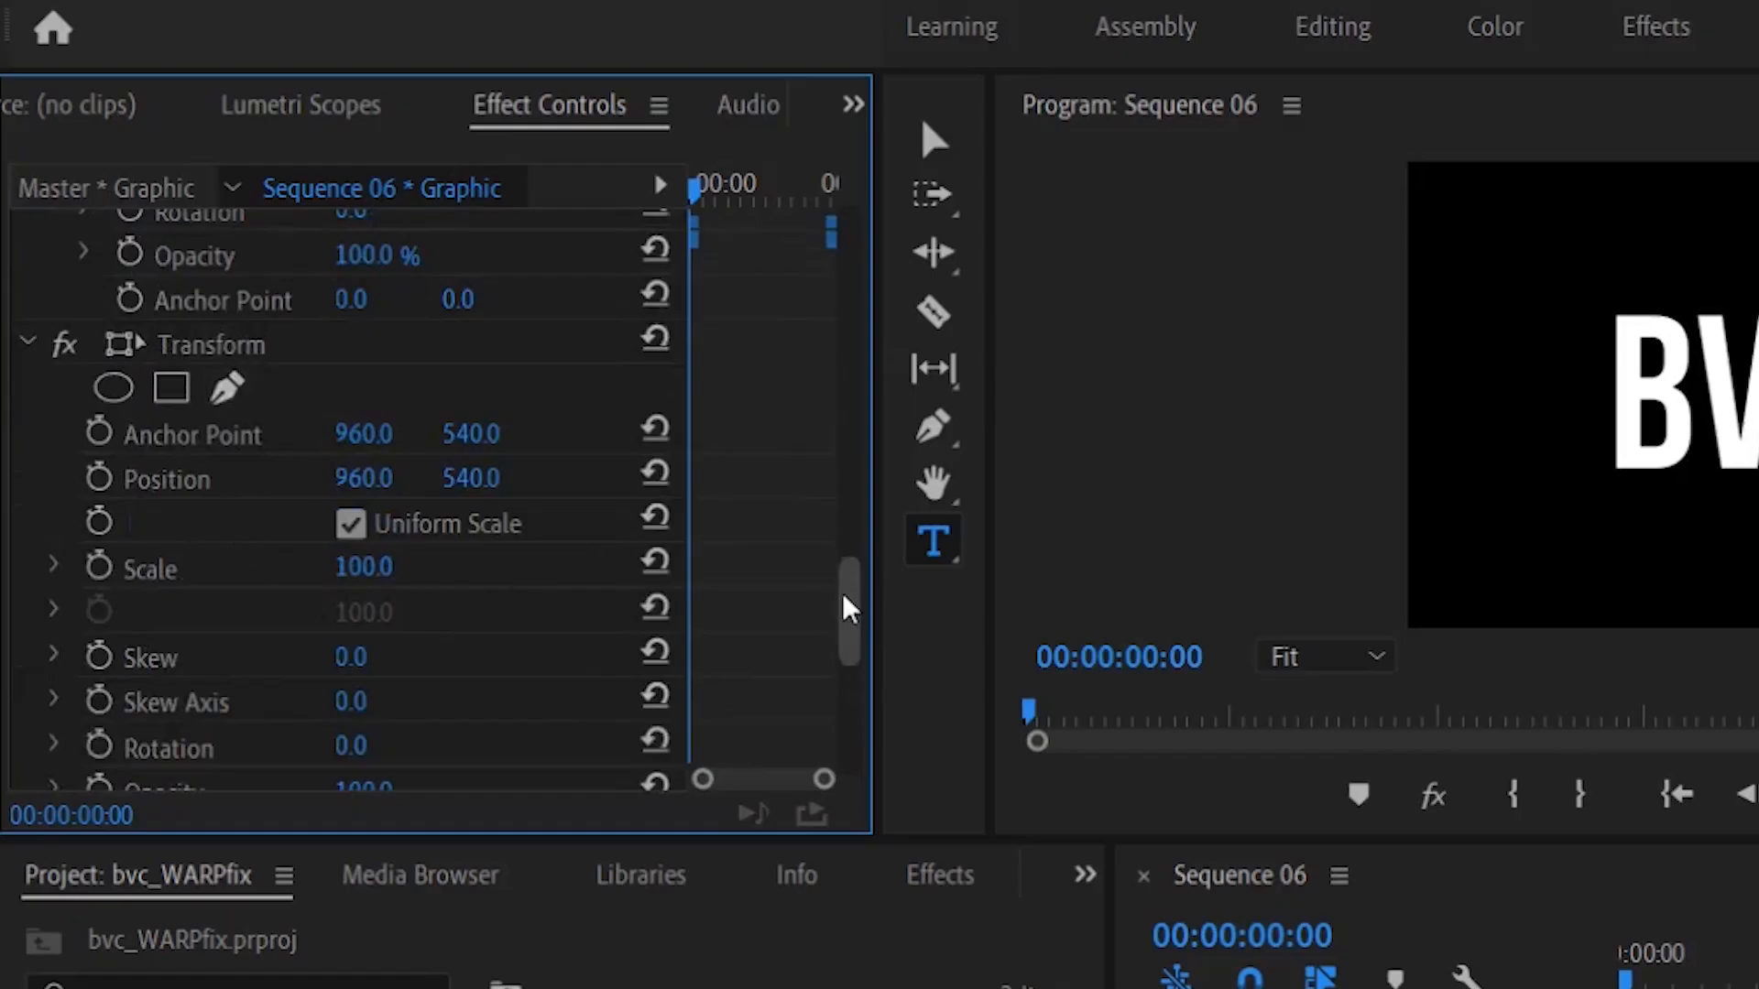
{"action": "left_click_drag", "start_coordinate": [511, 374], "coordinate": [514, 432]}
{"action": "left_click_drag", "start_coordinate": [850, 701], "coordinate": [851, 717]}
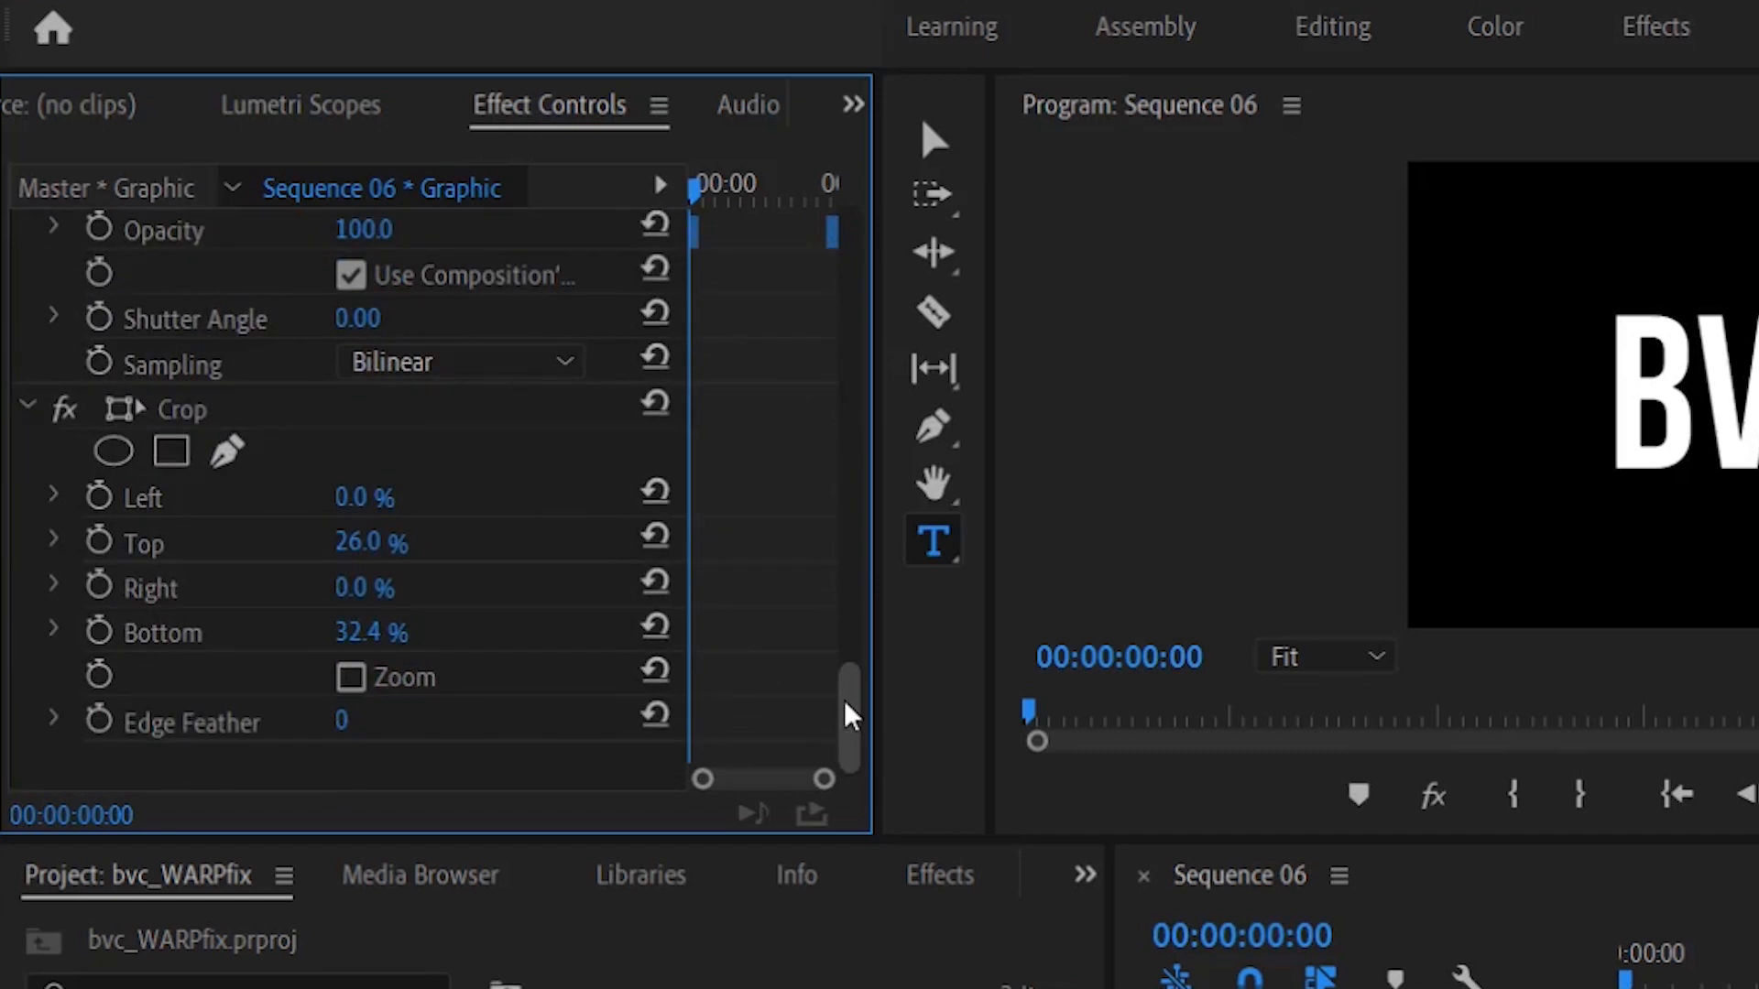
{"action": "left_click_drag", "start_coordinate": [851, 717], "coordinate": [881, 607]}
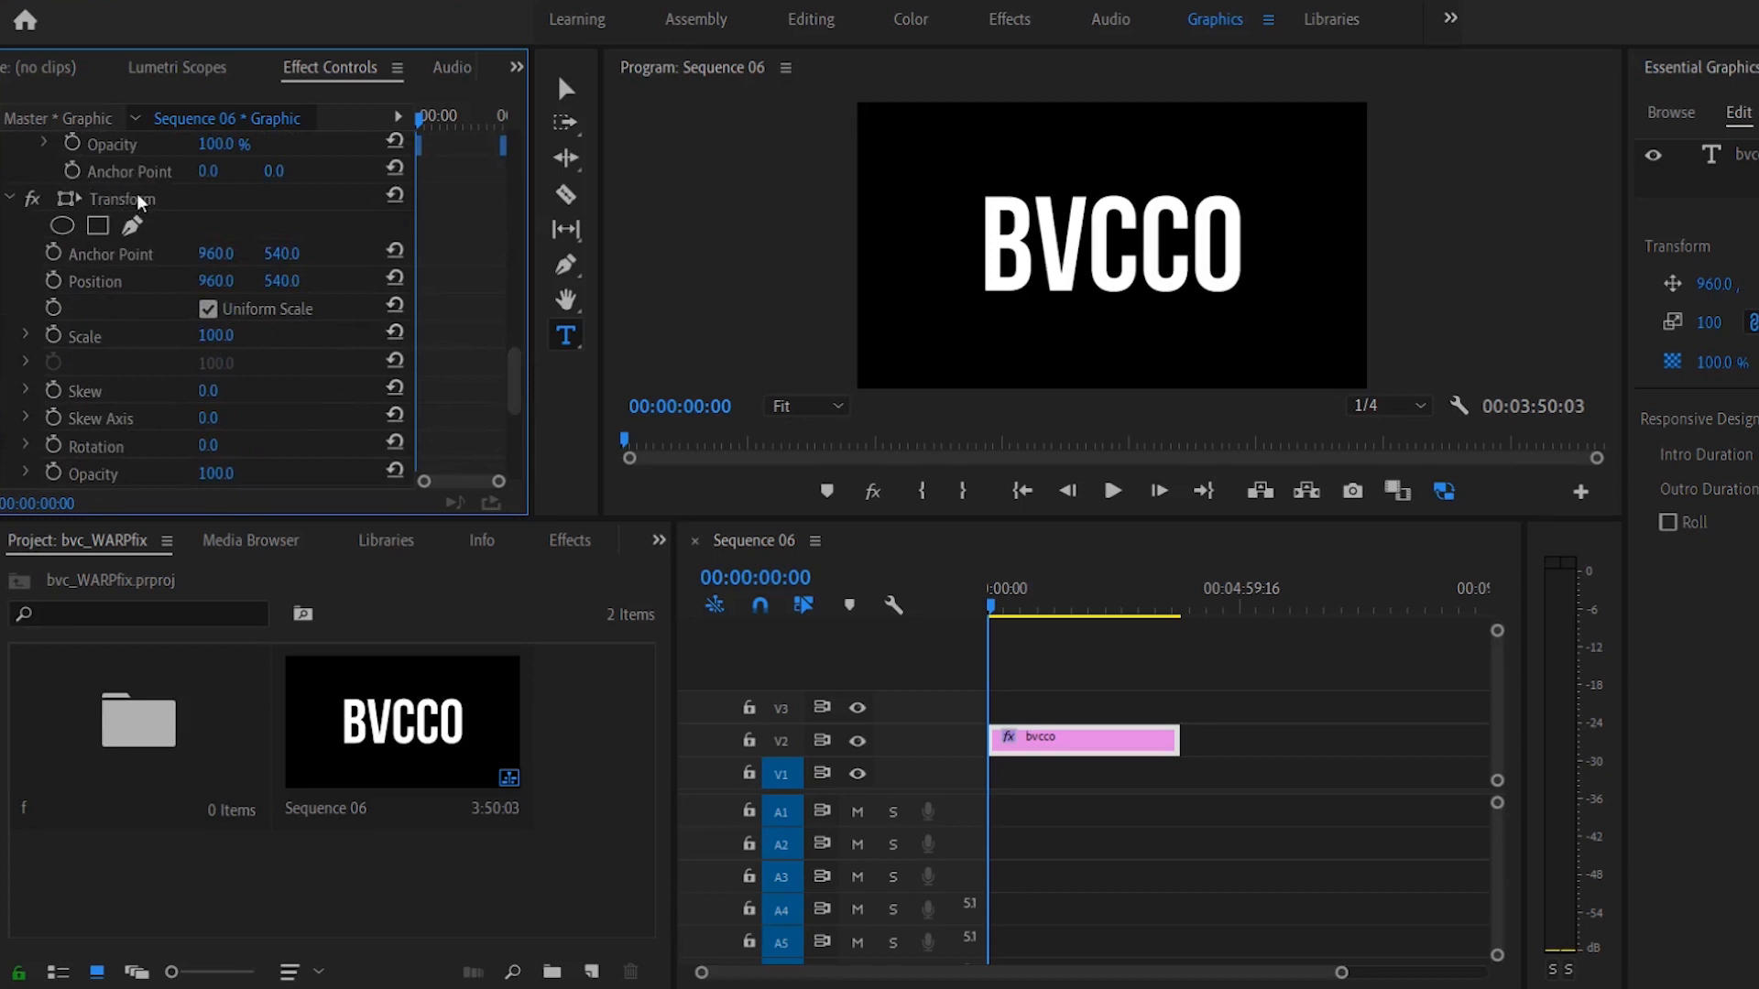
Step: Test the Transform effect's vertical position against the crop area, ending at 472, and reset the position
{"action": "left_click_drag", "start_coordinate": [292, 285], "coordinate": [357, 285]}
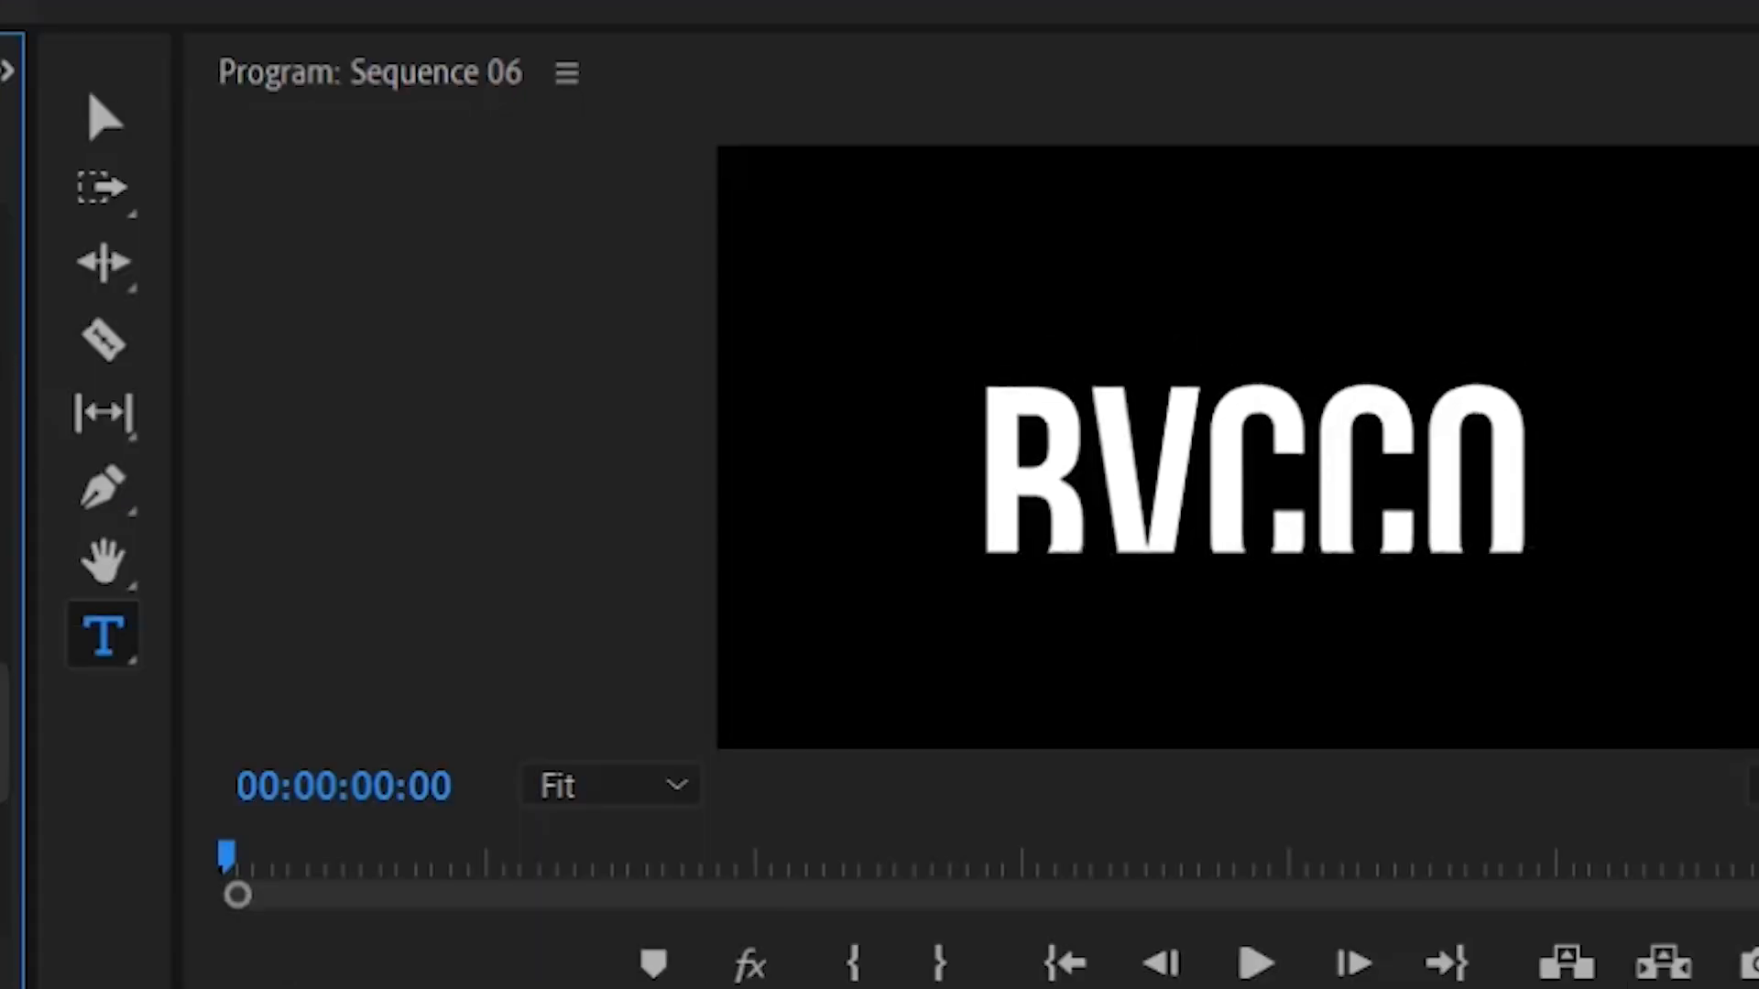
{"action": "left_click_drag", "start_coordinate": [6, 285], "coordinate": [1, 285]}
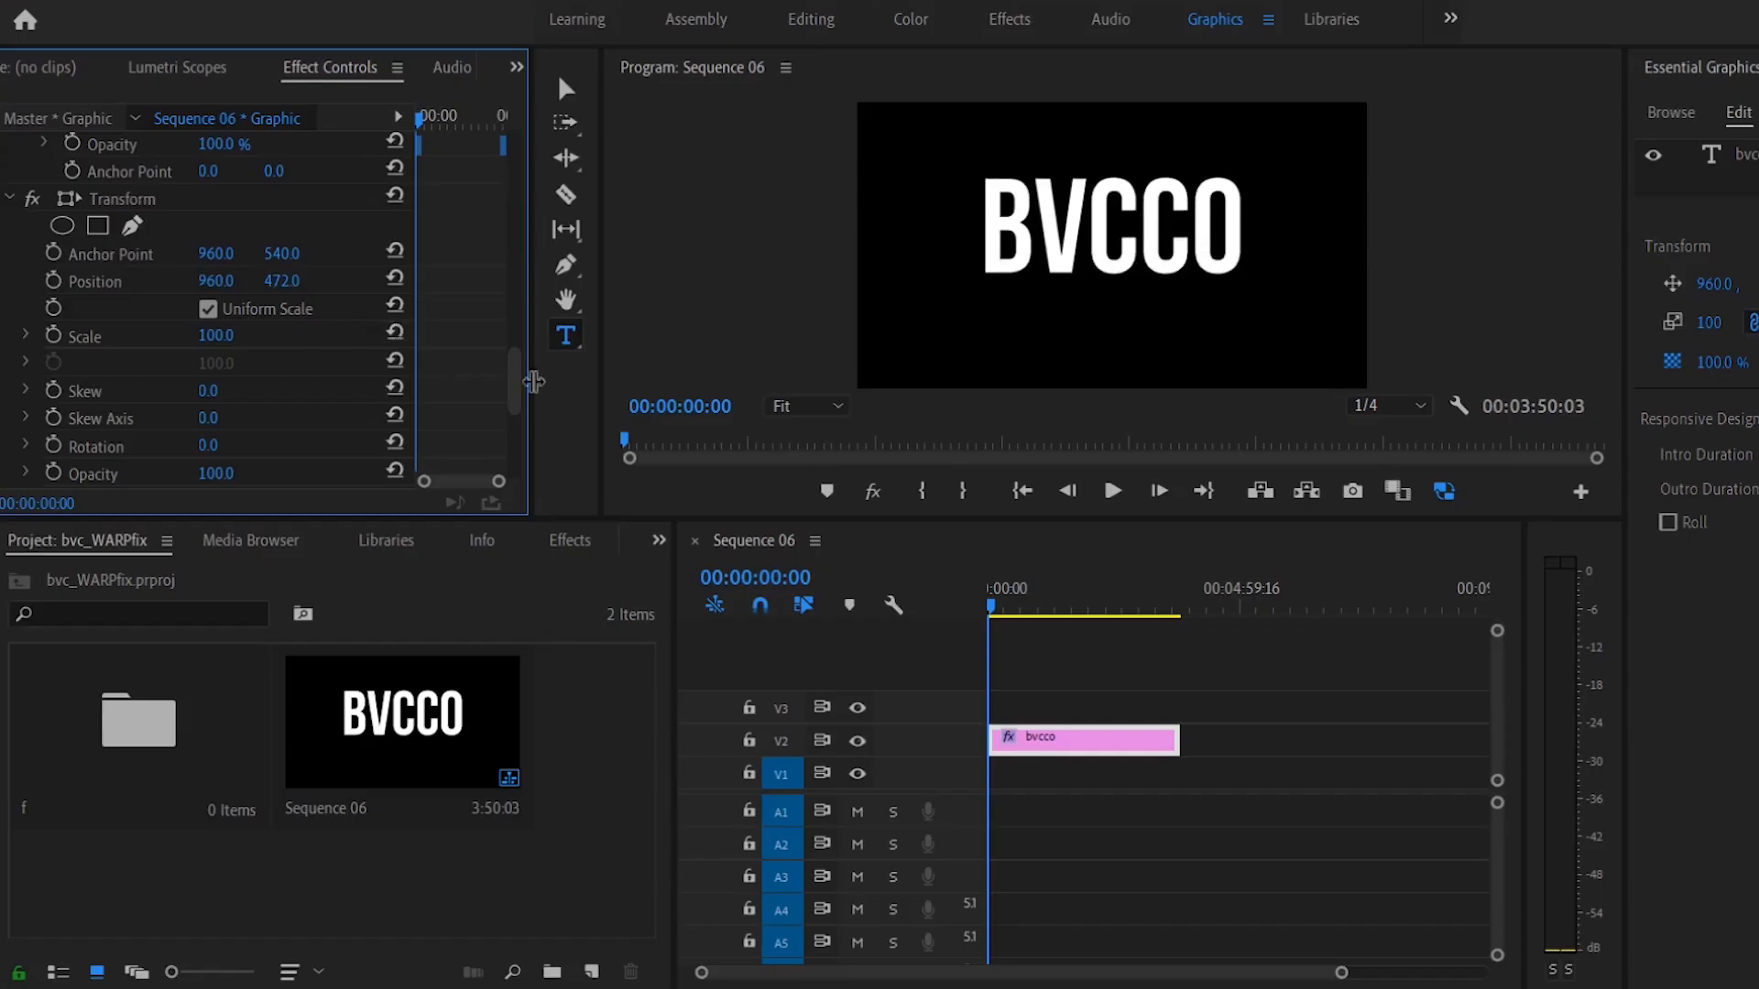
{"action": "left_click_drag", "start_coordinate": [517, 390], "coordinate": [517, 469]}
{"action": "left_click", "coordinate": [119, 255]}
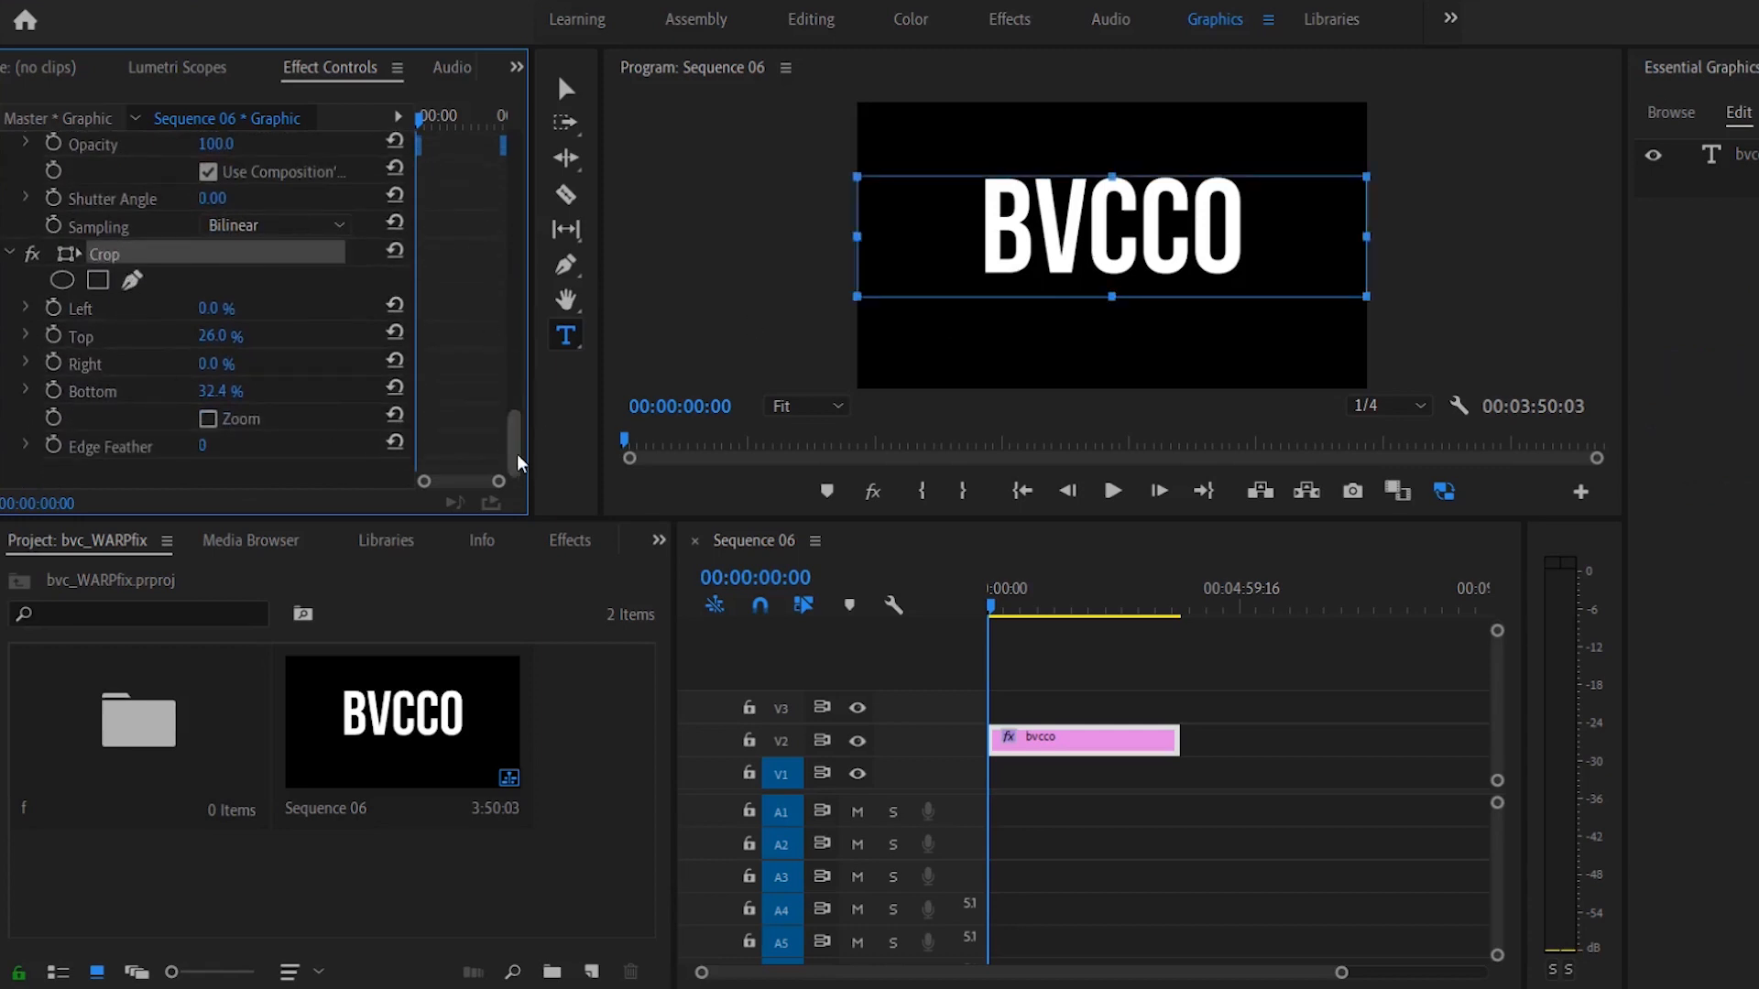
{"action": "left_click_drag", "start_coordinate": [517, 454], "coordinate": [531, 383]}
{"action": "left_click", "coordinate": [396, 320]}
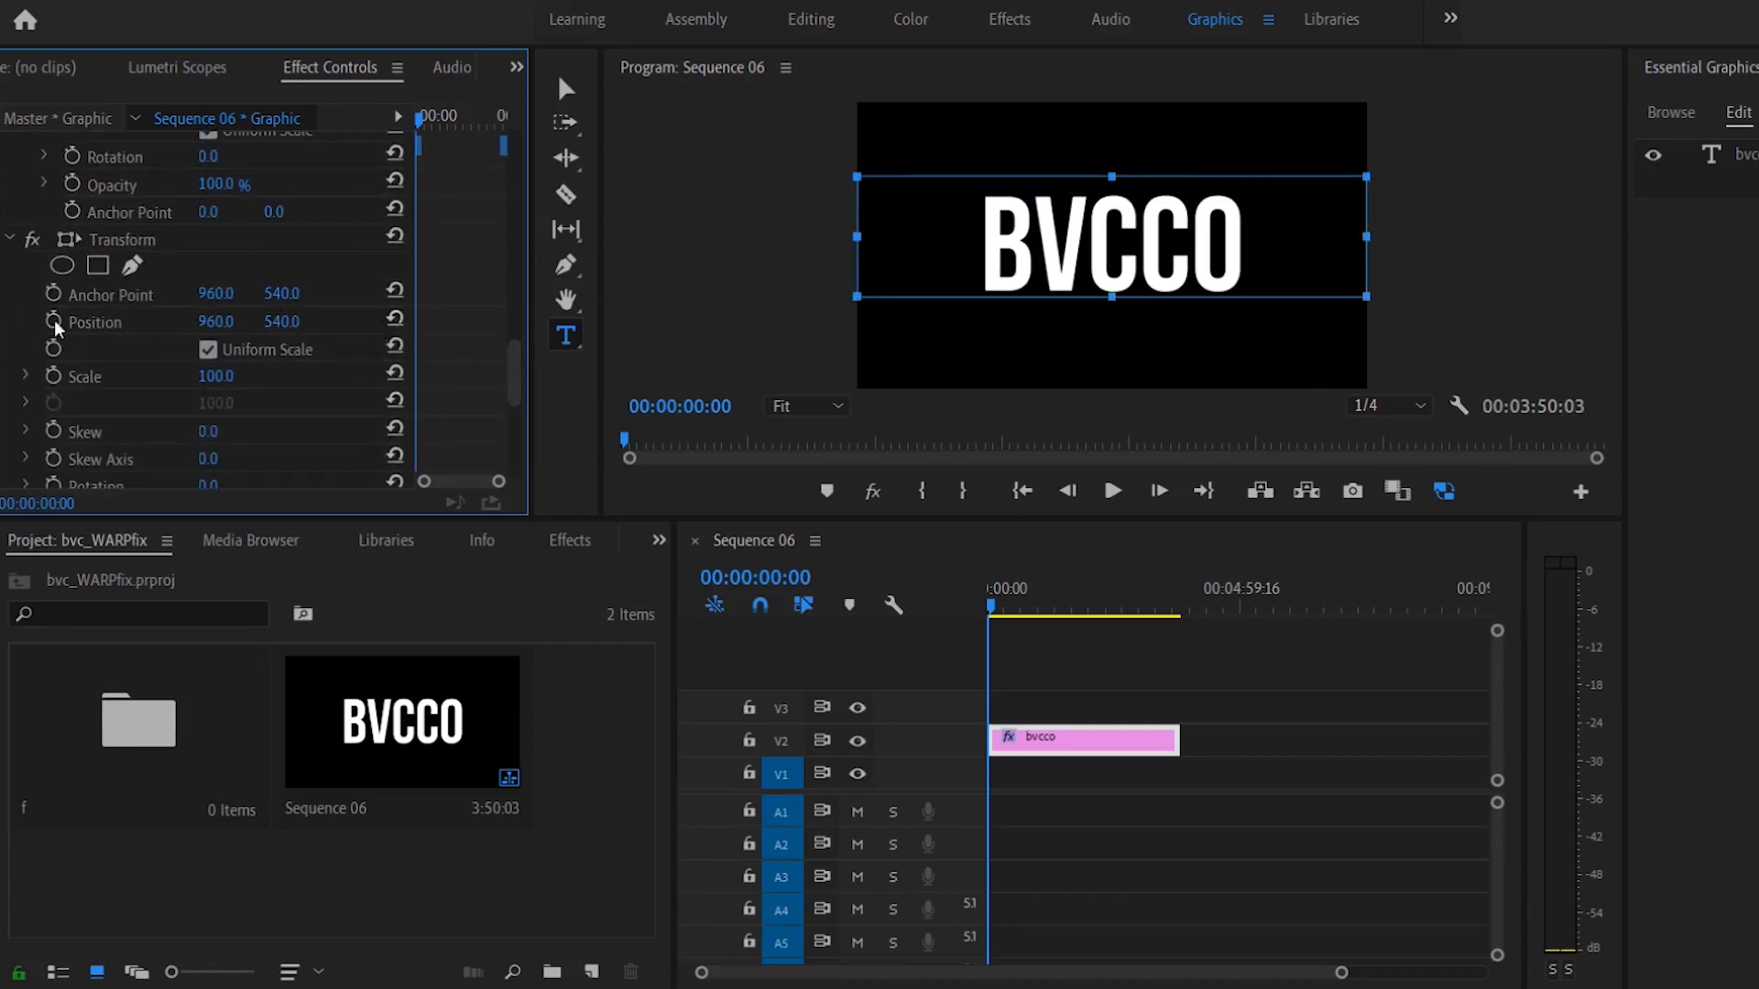
Step: Keyframe the Transform position from 960, 926 at the first frame to 960, 540 three frames in
{"action": "left_click_drag", "start_coordinate": [267, 322], "coordinate": [622, 322]}
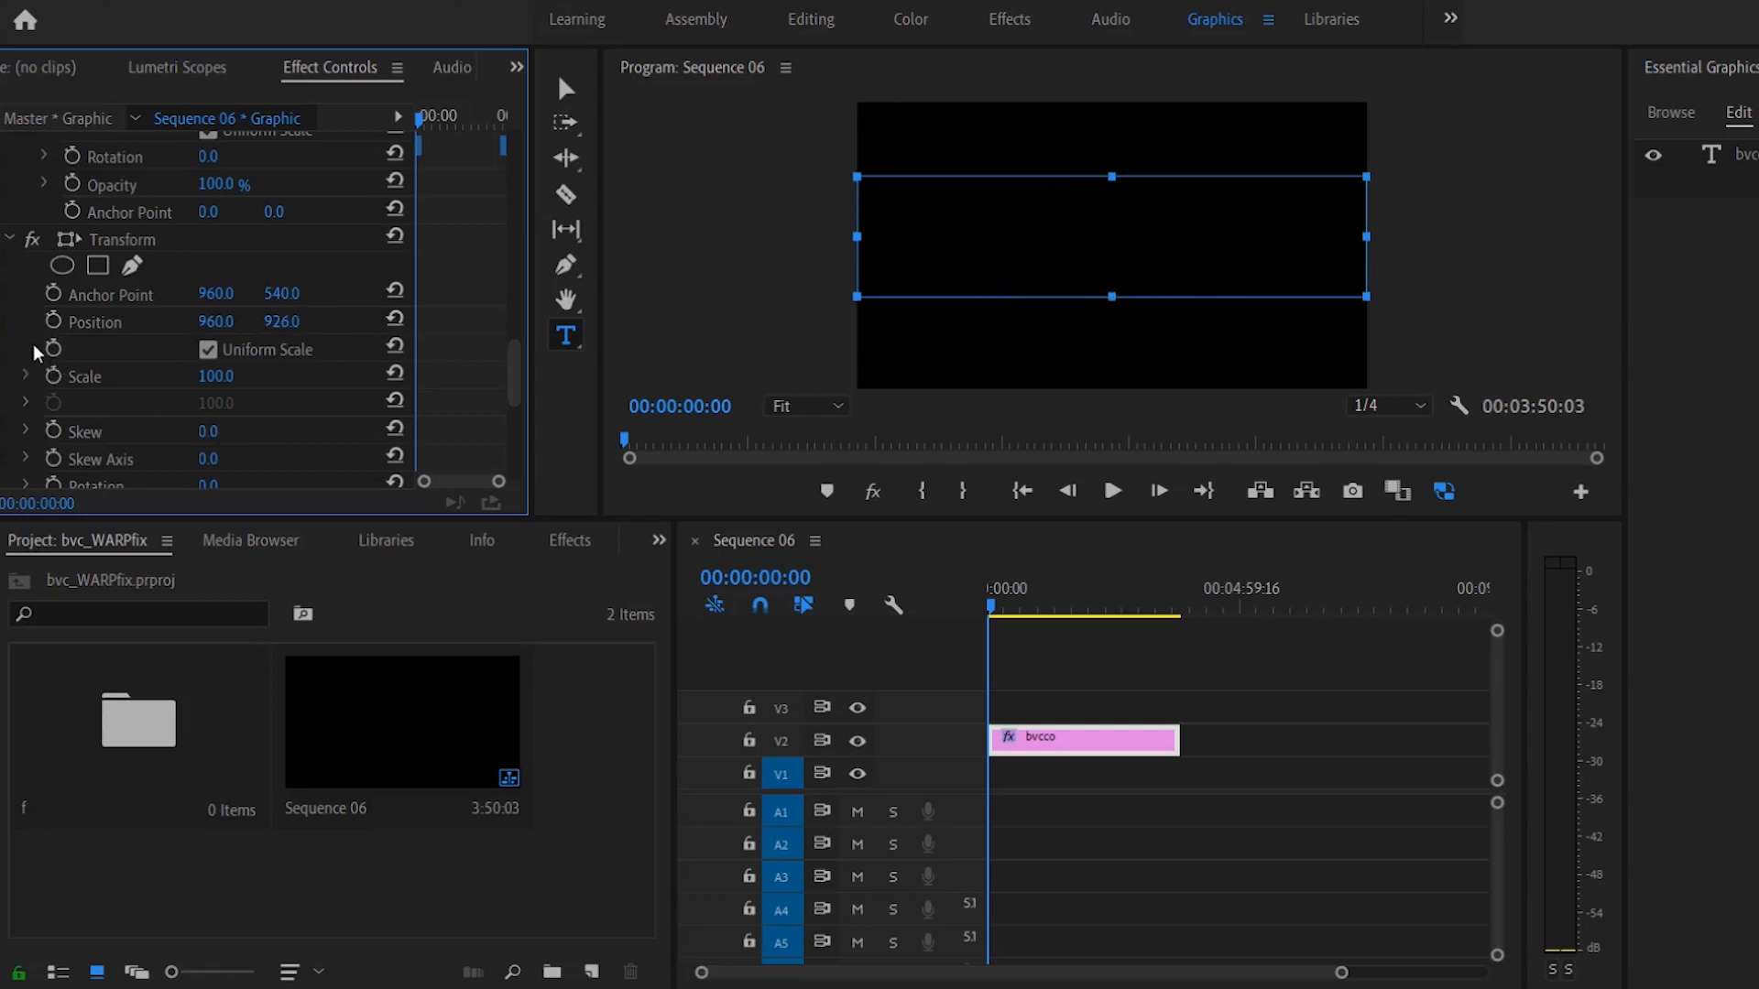
{"action": "left_click", "coordinate": [54, 322]}
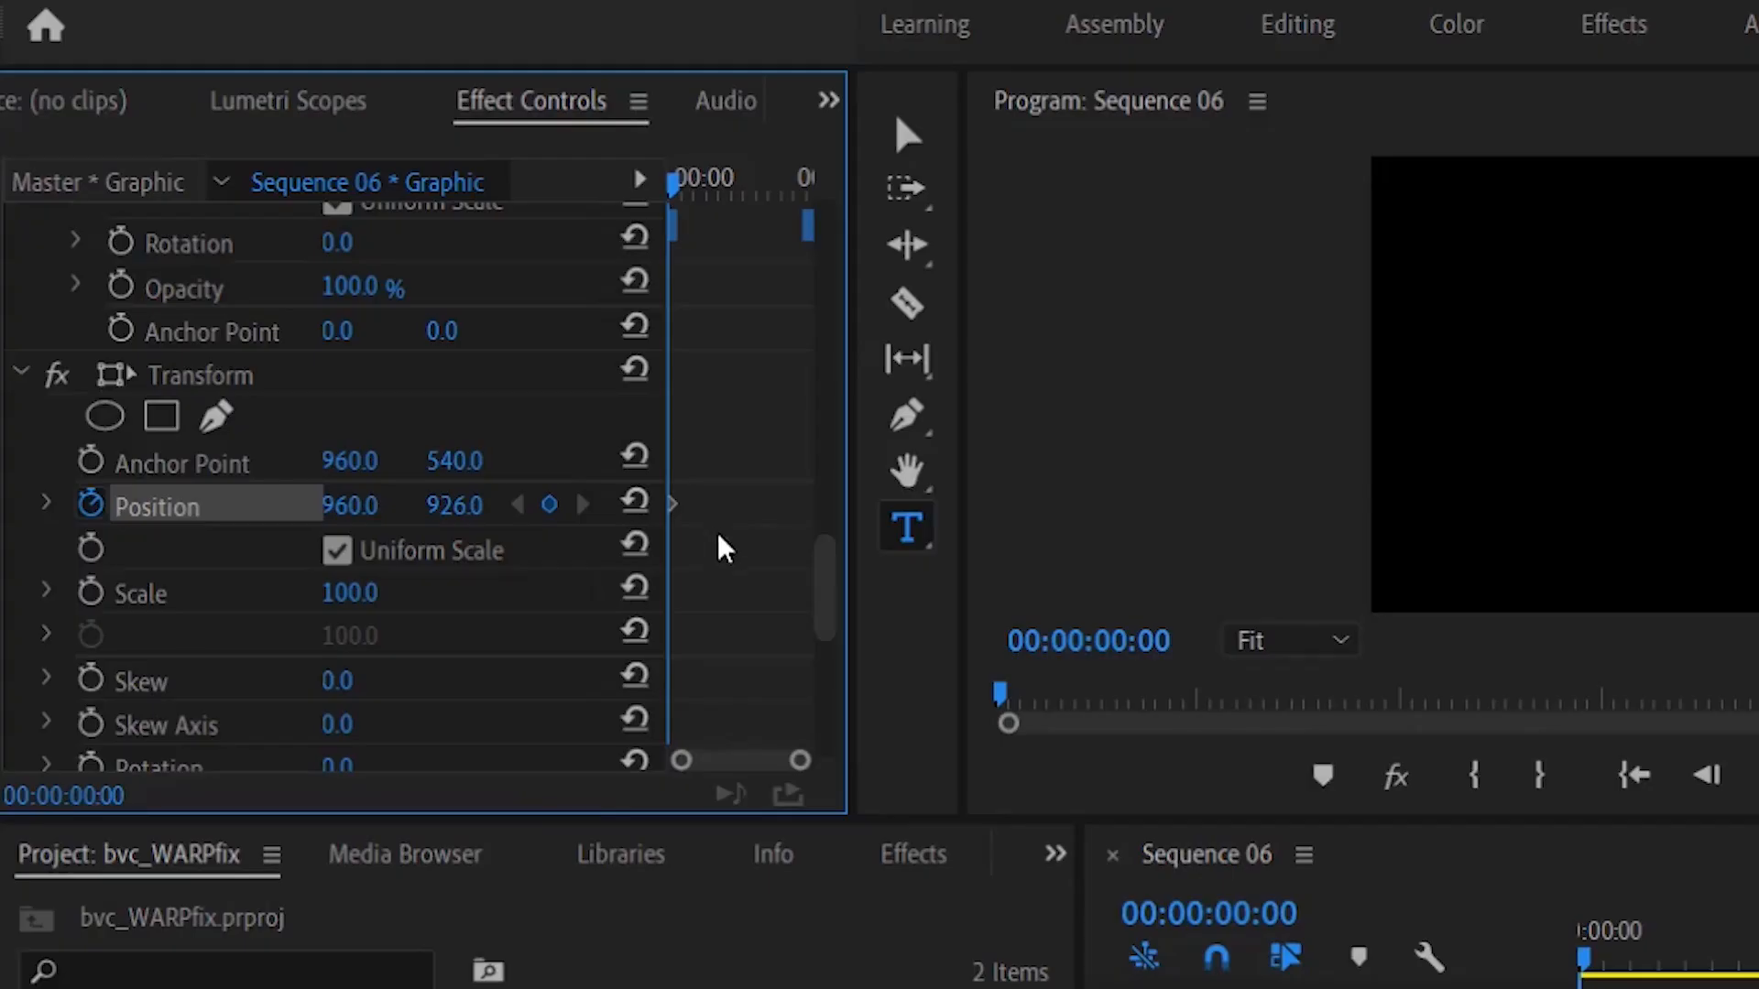
{"action": "key", "text": "Right"}
{"action": "key", "text": "Right"}
{"action": "key", "text": "Right"}
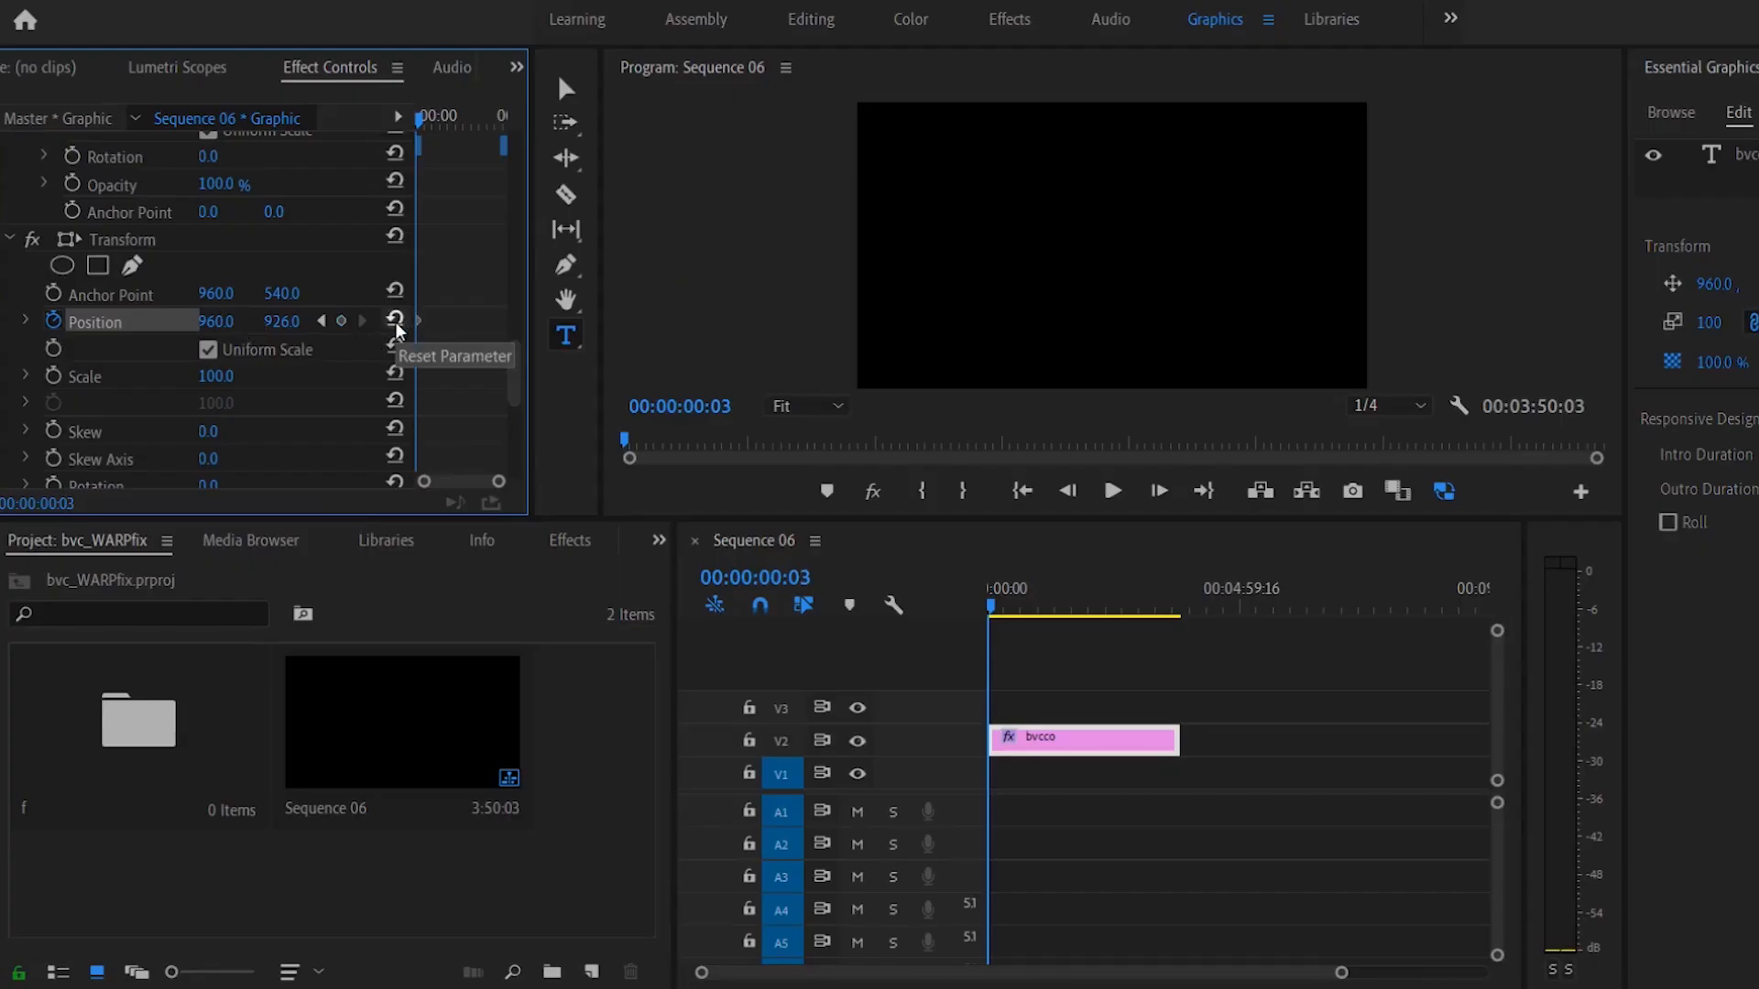
{"action": "left_click", "coordinate": [394, 321]}
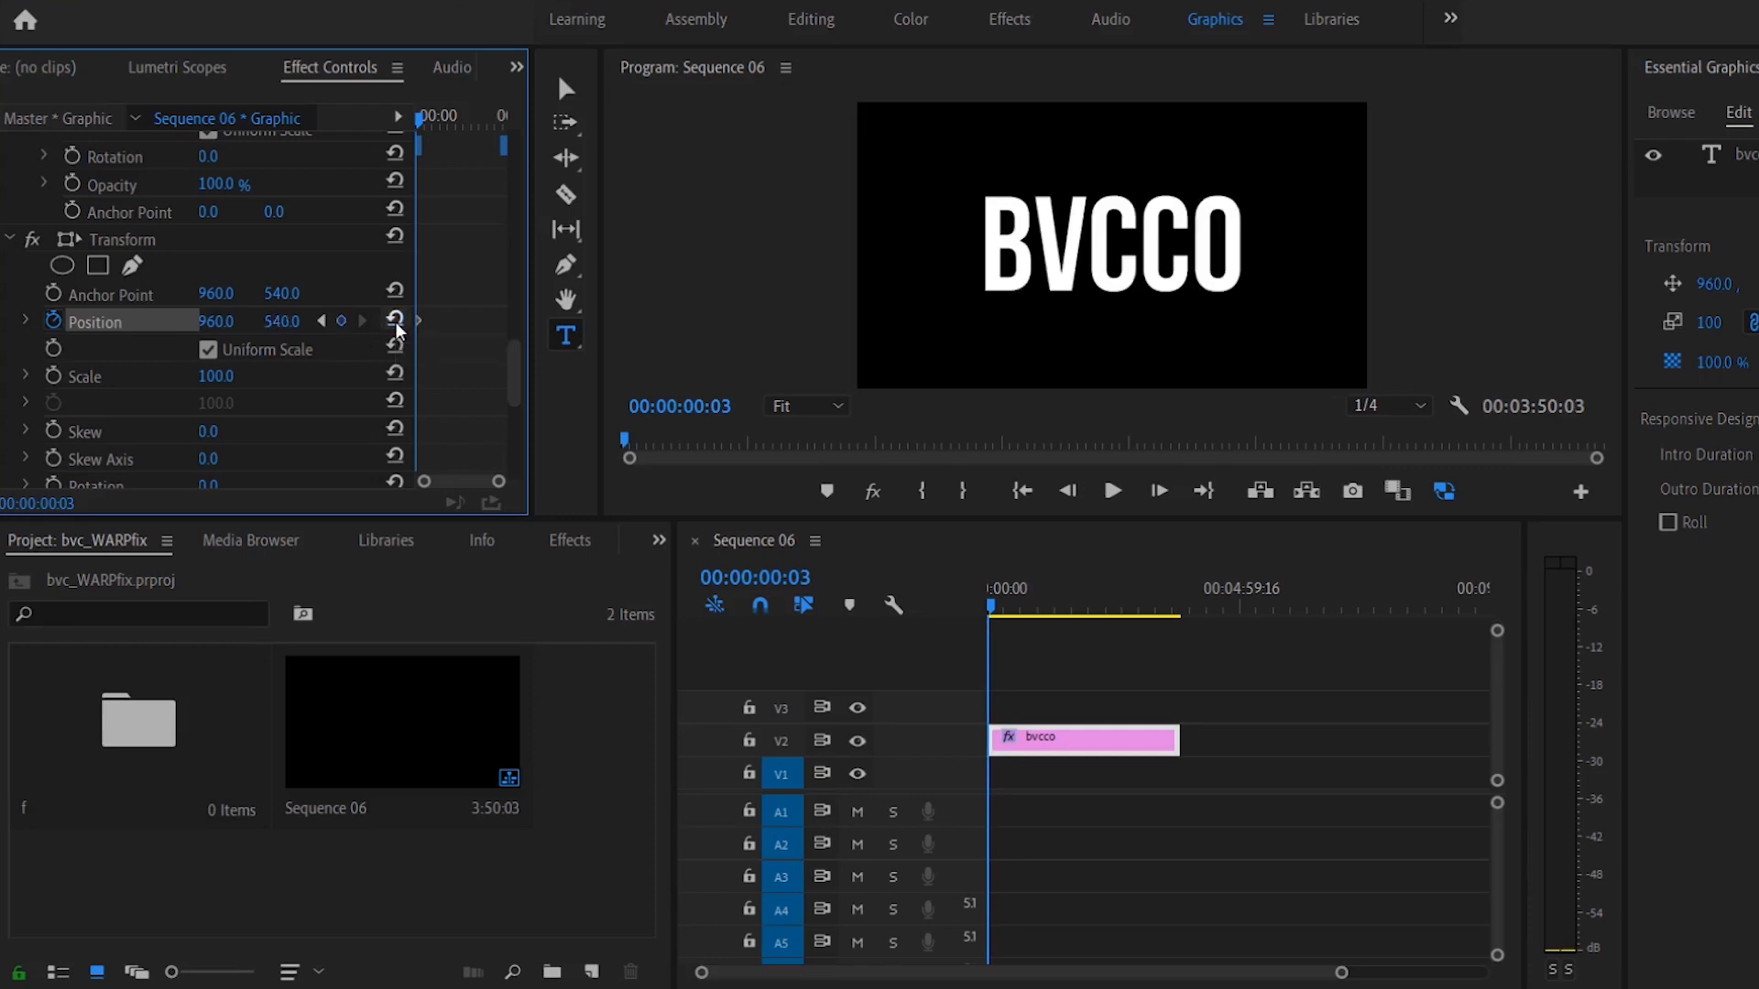
Step: Examine the clip's position keyframes up close and play the text reveal from the start
{"action": "left_click", "coordinate": [1083, 695]}
{"action": "key", "text": "backslash"}
{"action": "scroll", "coordinate": [1074, 692], "scroll_direction": "up", "scroll_amount": 1}
{"action": "scroll", "coordinate": [1070, 693], "scroll_direction": "down", "scroll_amount": 2}
{"action": "left_click", "coordinate": [1081, 737]}
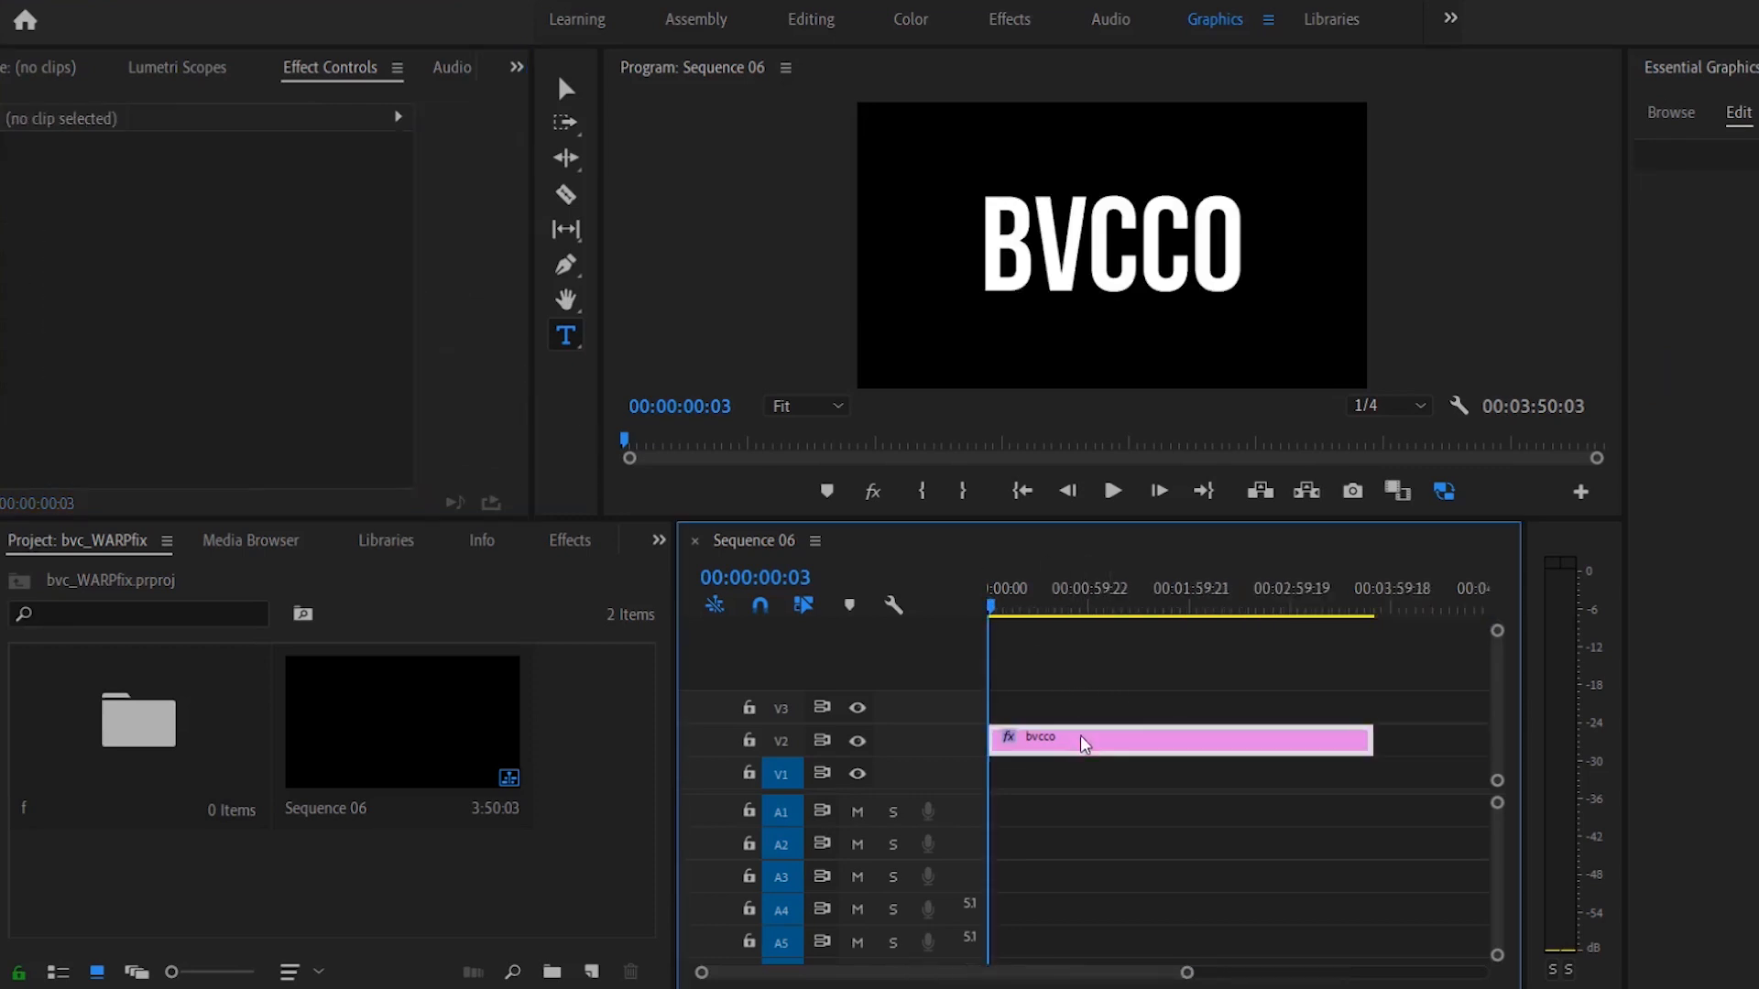
{"action": "left_click_drag", "start_coordinate": [516, 209], "coordinate": [513, 388]}
{"action": "scroll", "coordinate": [442, 289], "scroll_direction": "up", "scroll_amount": 1}
{"action": "key", "text": "Right"}
{"action": "scroll", "coordinate": [443, 290], "scroll_direction": "up", "scroll_amount": 2}
{"action": "scroll", "coordinate": [443, 289], "scroll_direction": "up", "scroll_amount": 3}
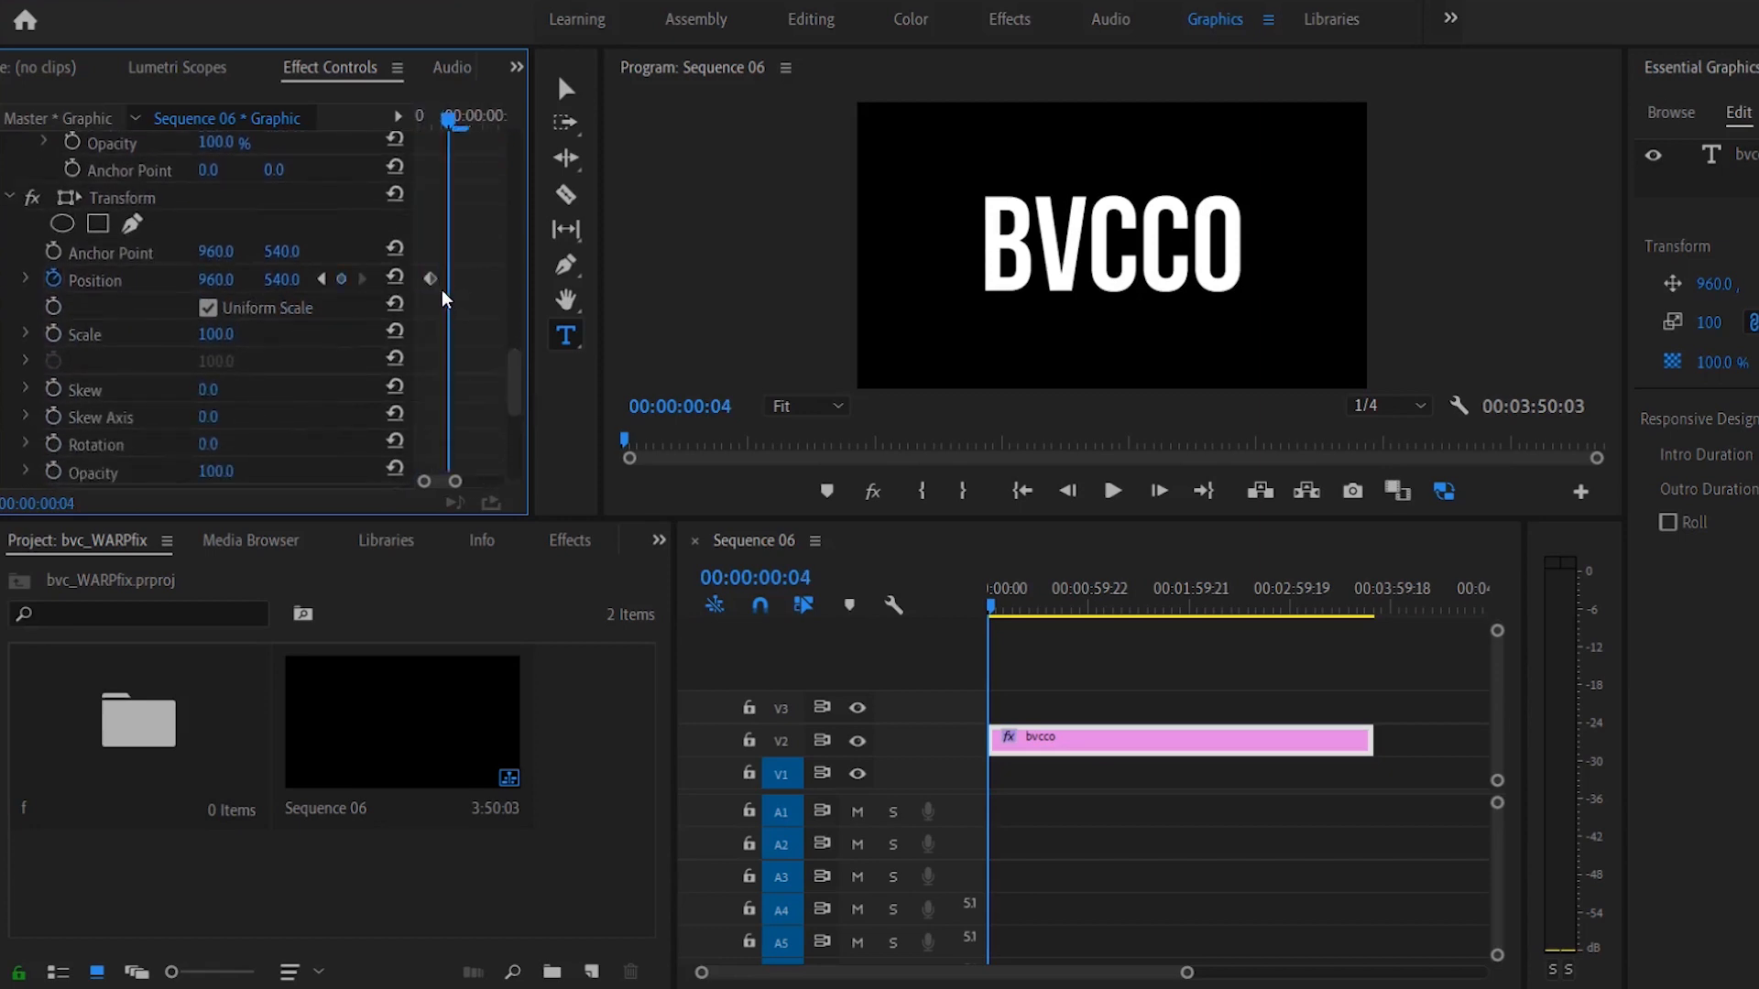
{"action": "left_click_drag", "start_coordinate": [440, 128], "coordinate": [343, 146]}
{"action": "key", "text": "space"}
{"action": "key", "text": "space"}
Step: Move the second Transform position keyframe later to slow the reveal, and return the playhead to the first frame
{"action": "mouse_move", "coordinate": [448, 278]}
{"action": "left_mouse_down"}
{"action": "mouse_move", "coordinate": [501, 278]}
{"action": "mouse_move", "coordinate": [476, 278]}
{"action": "left_mouse_up"}
{"action": "scroll", "coordinate": [496, 280], "scroll_direction": "down", "scroll_amount": 1}
{"action": "left_click_drag", "start_coordinate": [445, 116], "coordinate": [423, 177]}
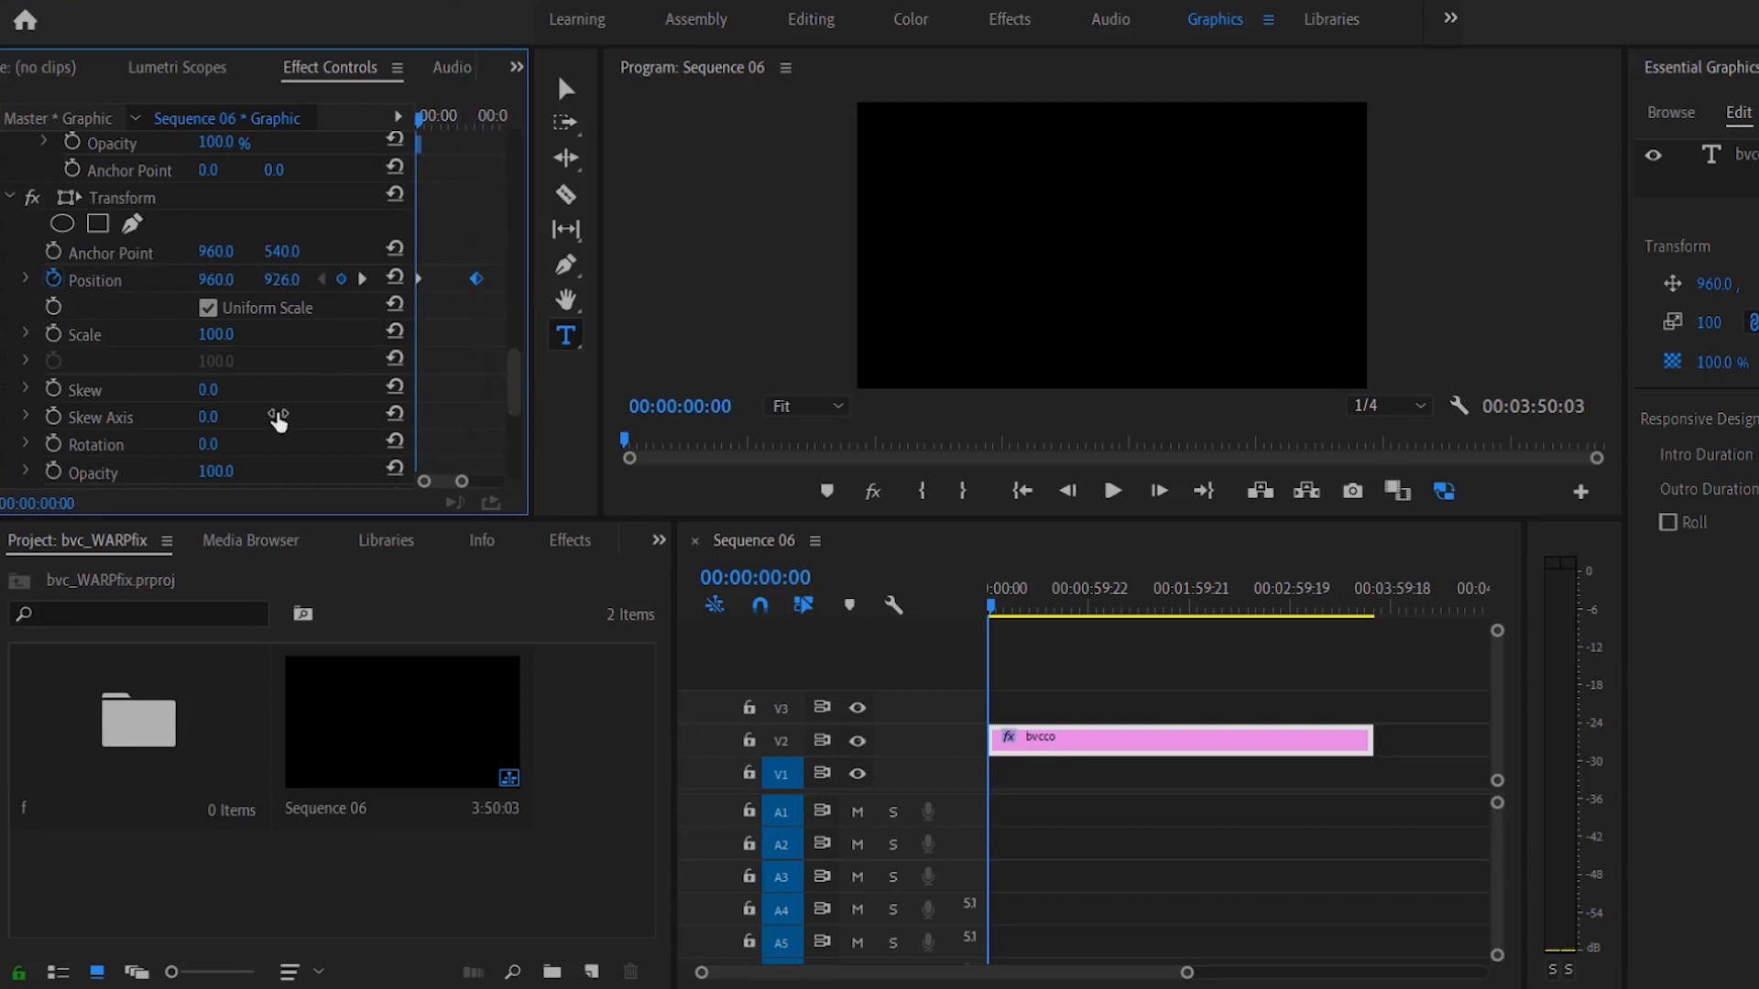
{"action": "left_click_drag", "start_coordinate": [514, 385], "coordinate": [513, 451]}
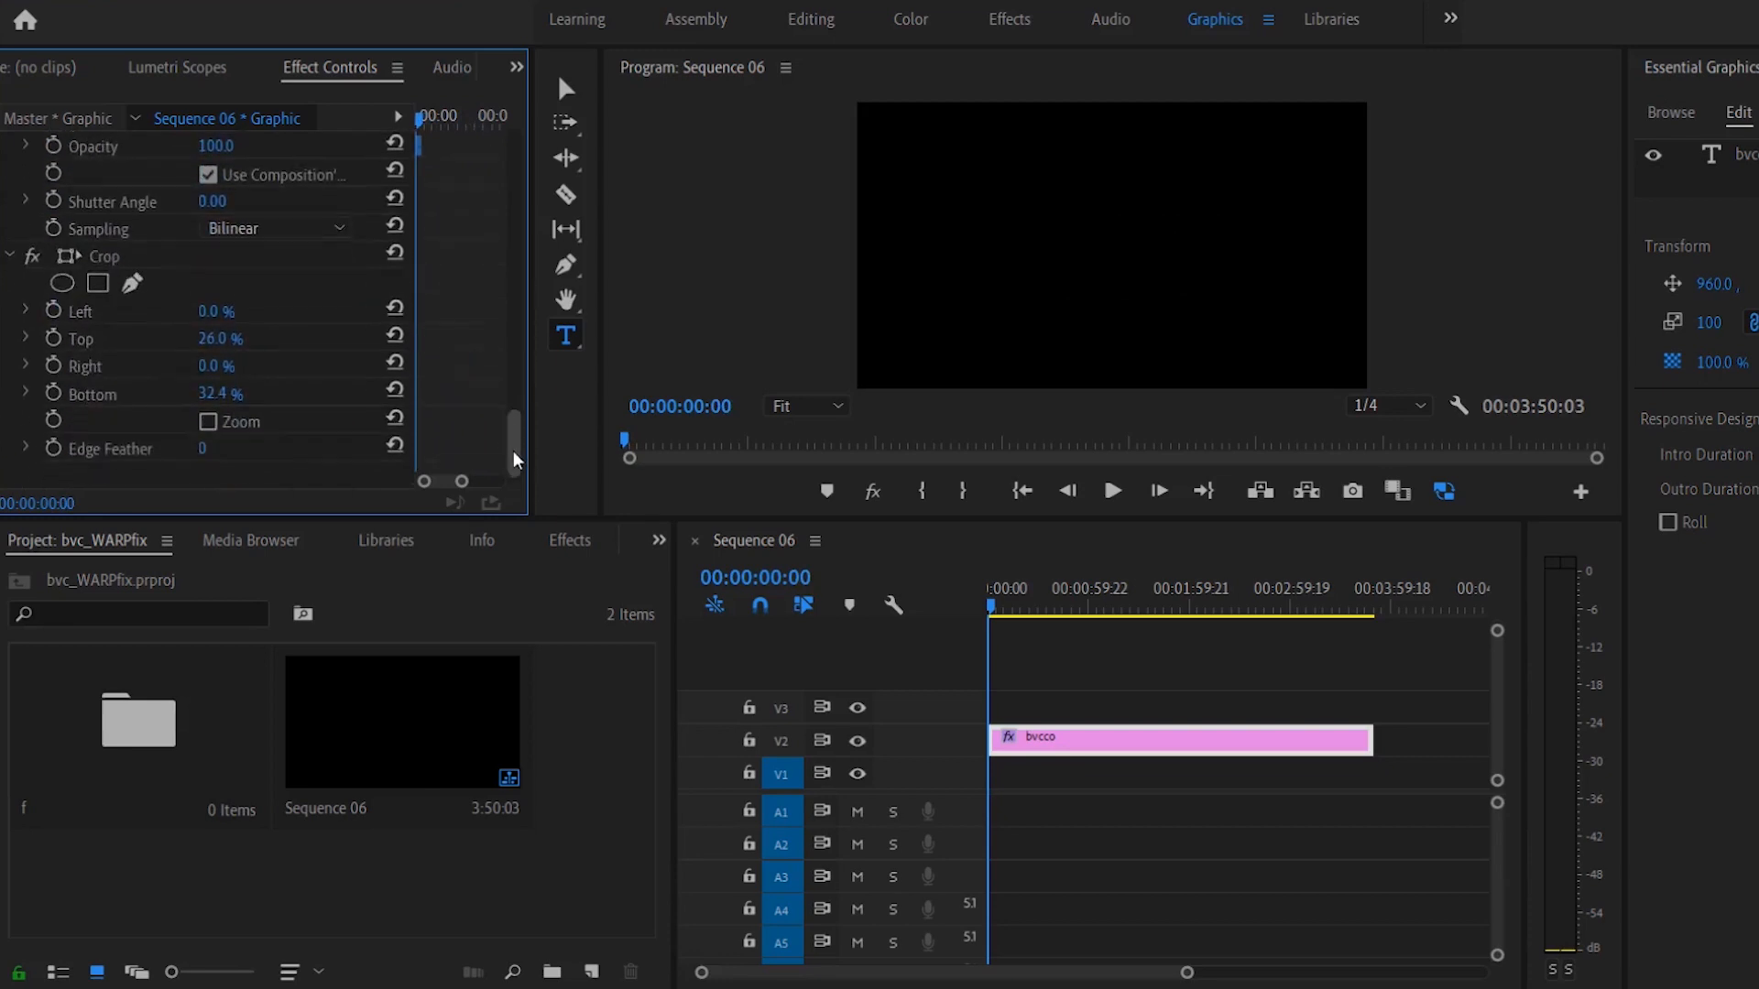
Step: Disable the composition's shutter angle in the Transform effect, set Shutter Angle to 128, and play the reveal from the first frame
{"action": "left_click", "coordinate": [112, 260]}
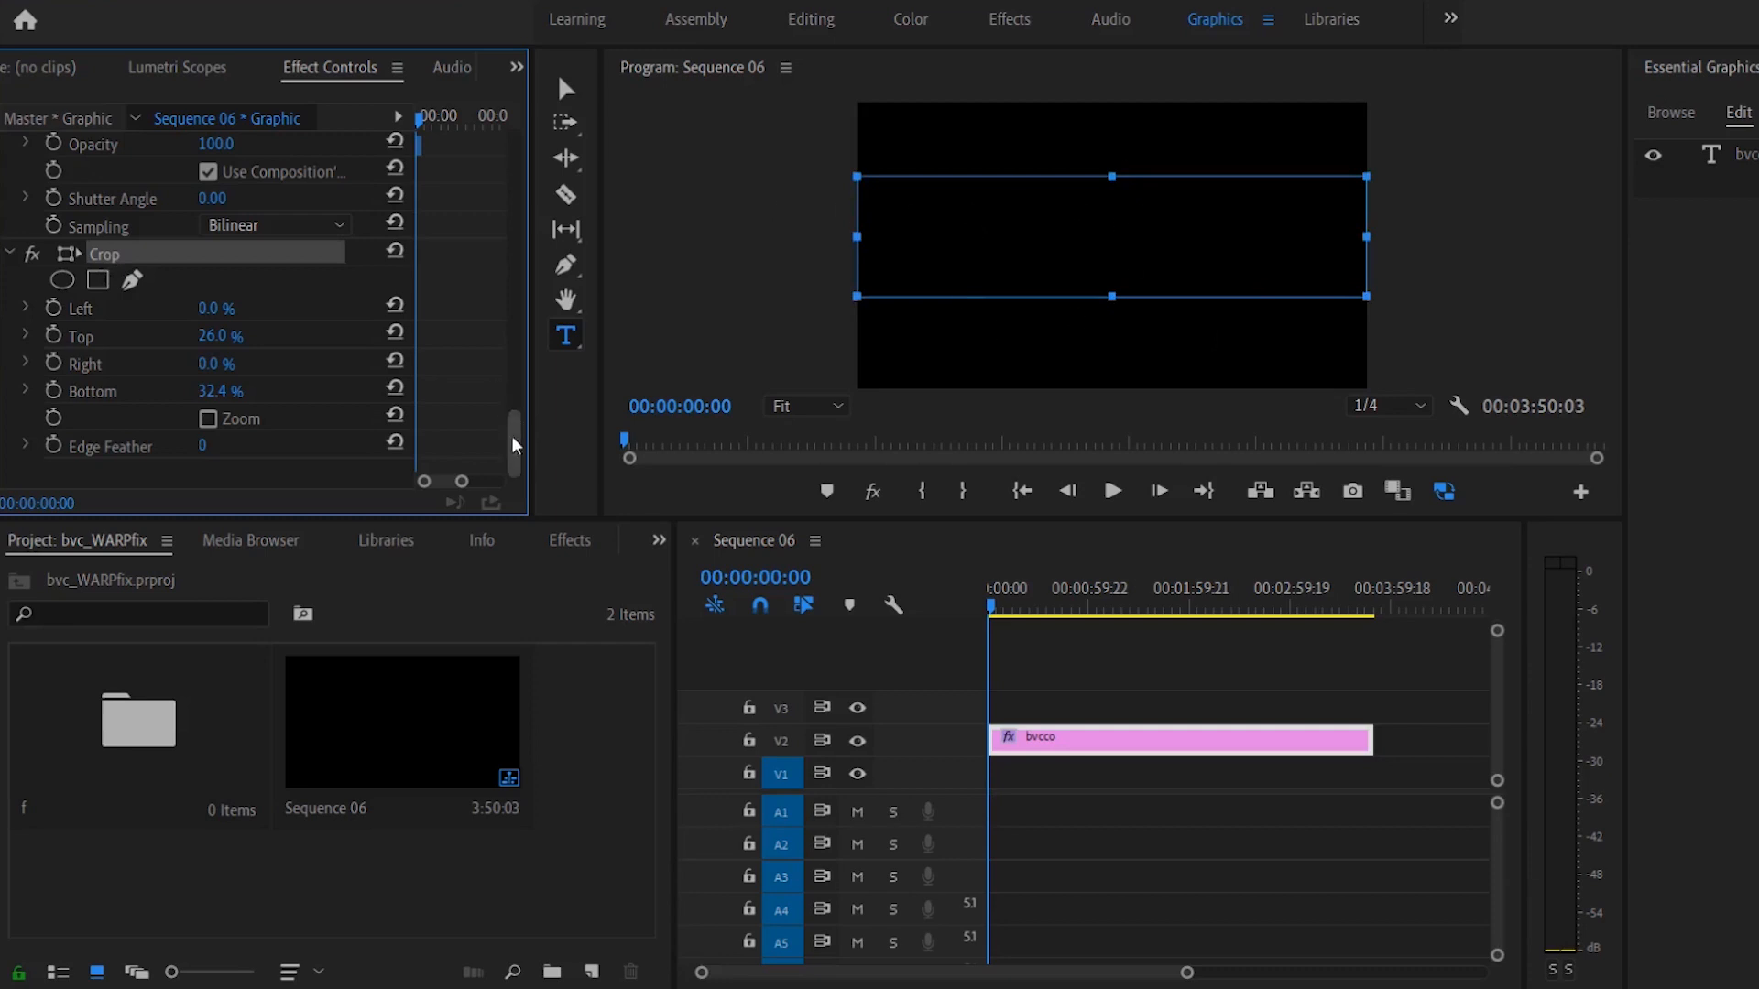
{"action": "scroll", "coordinate": [509, 427], "scroll_direction": "up", "scroll_amount": 5}
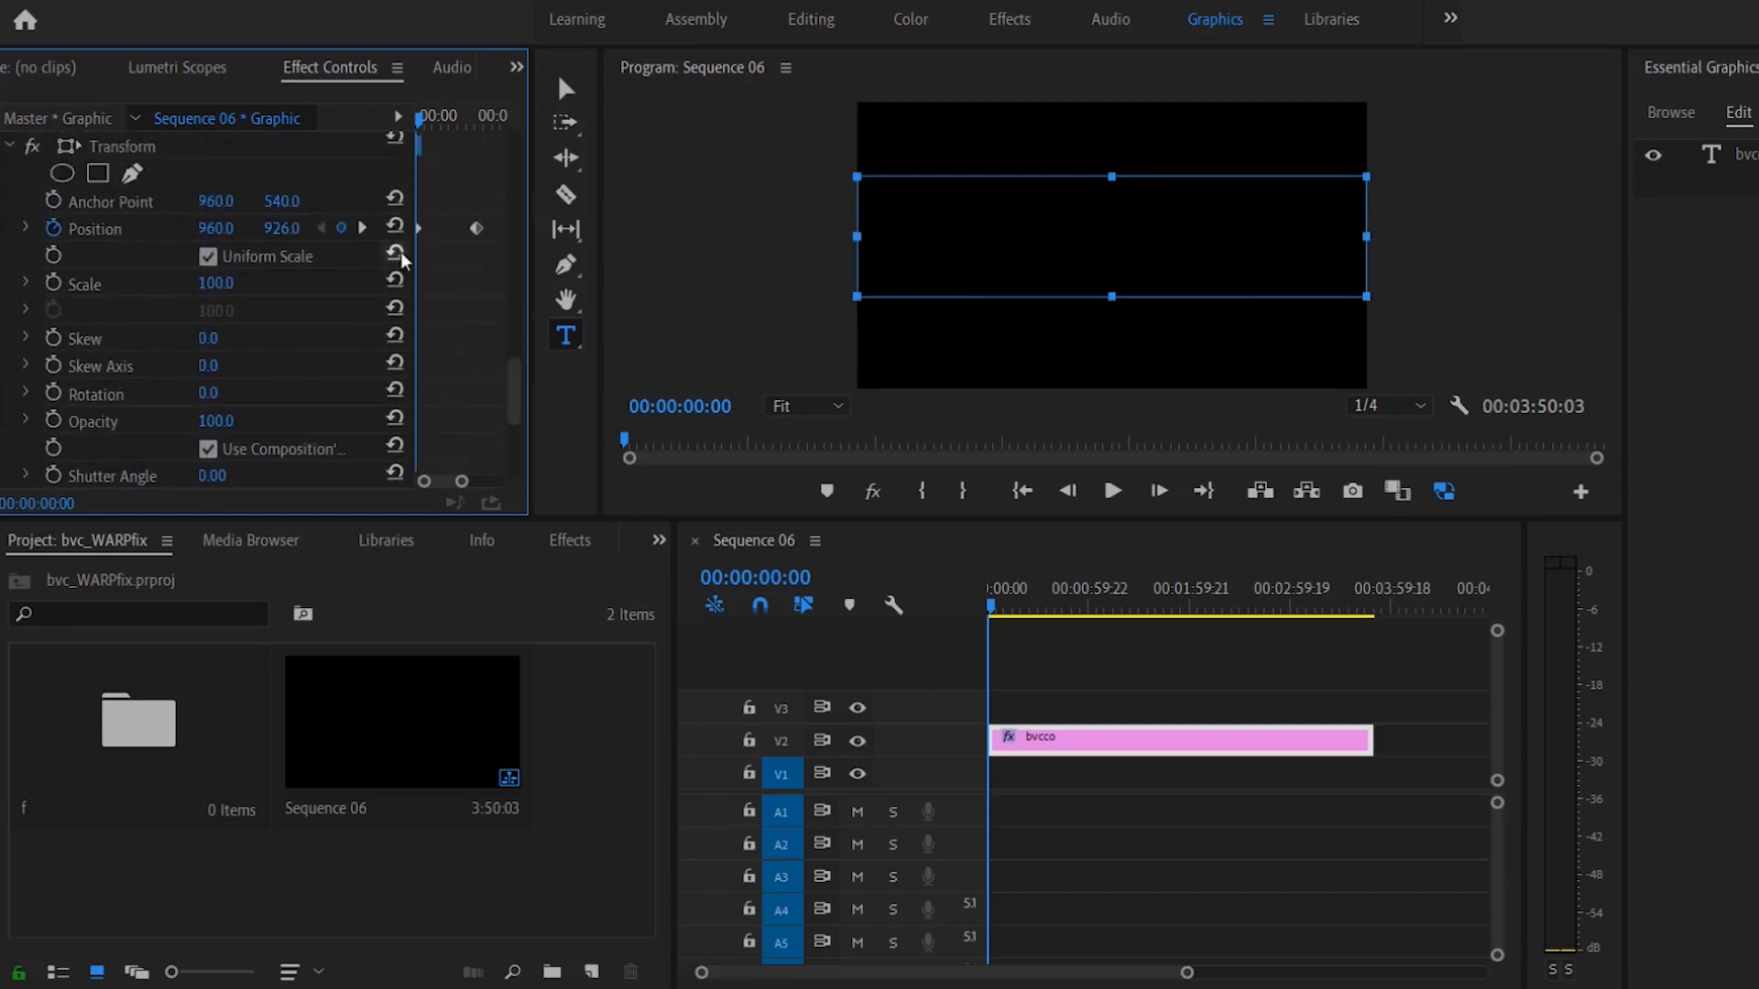
{"action": "mouse_move", "coordinate": [425, 131]}
{"action": "left_mouse_down"}
{"action": "mouse_move", "coordinate": [447, 129]}
{"action": "mouse_move", "coordinate": [419, 139]}
{"action": "left_mouse_up"}
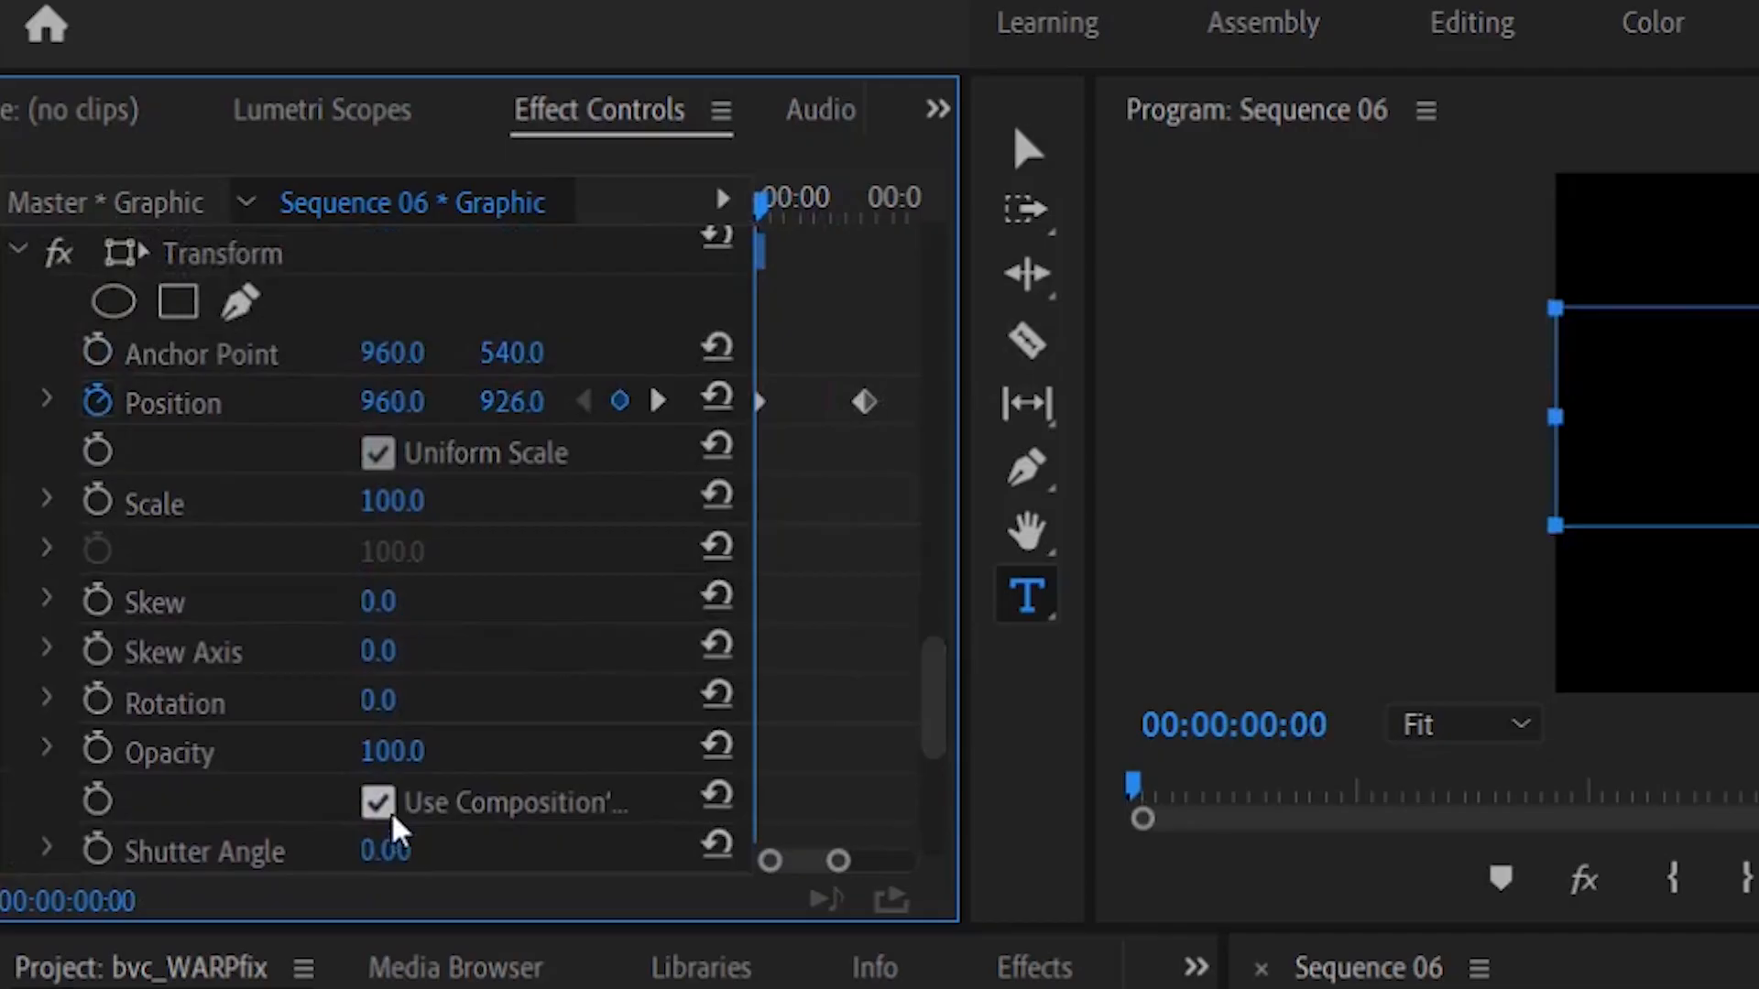
{"action": "left_click", "coordinate": [209, 449]}
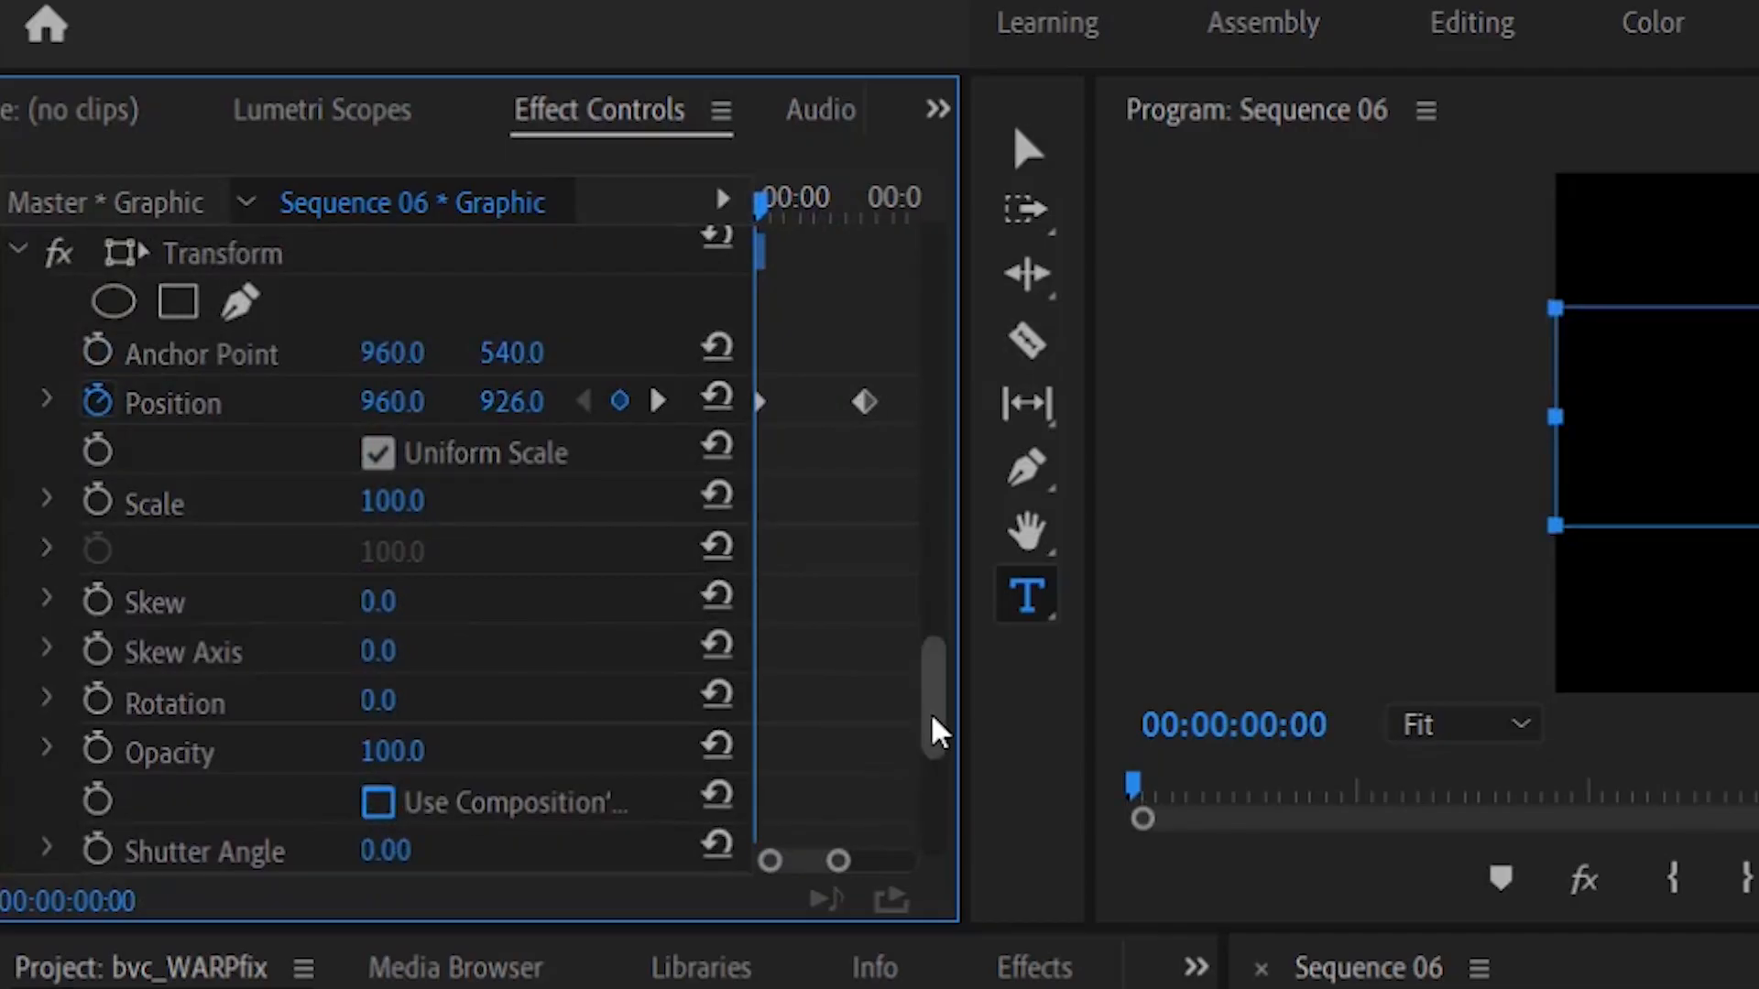
{"action": "left_click_drag", "start_coordinate": [513, 405], "coordinate": [516, 410]}
{"action": "left_click_drag", "start_coordinate": [383, 781], "coordinate": [510, 781]}
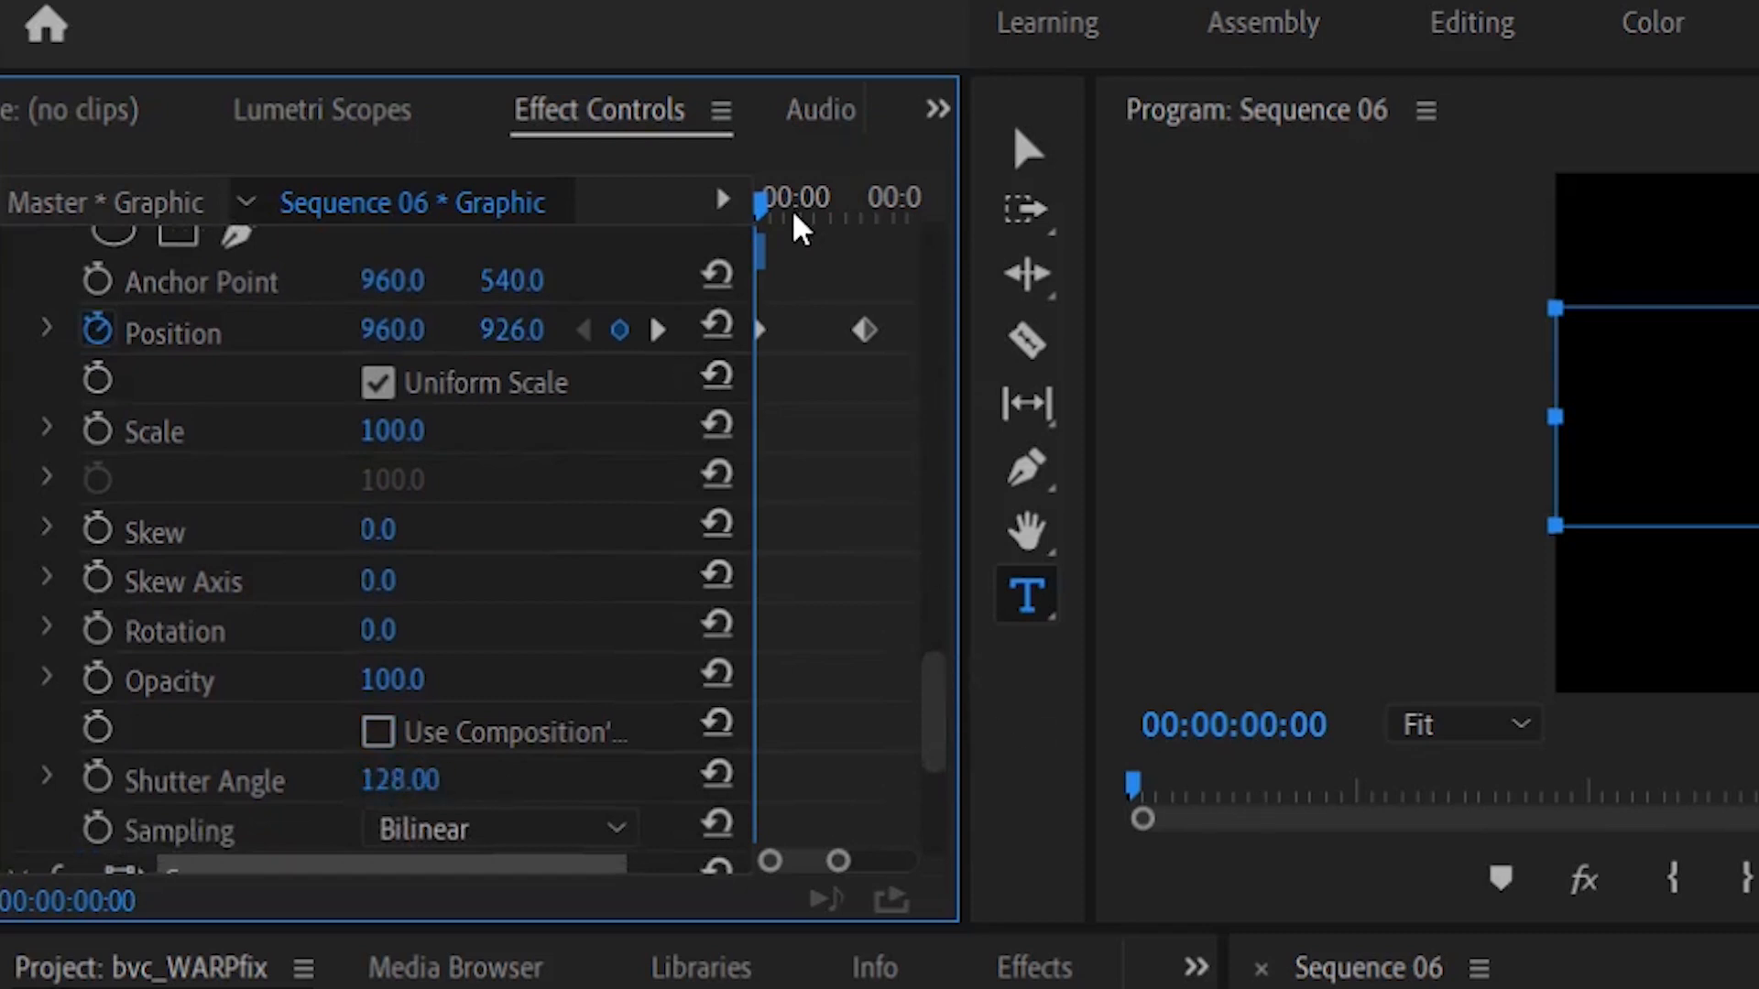
{"action": "left_click_drag", "start_coordinate": [776, 209], "coordinate": [733, 208]}
{"action": "key", "text": "space"}
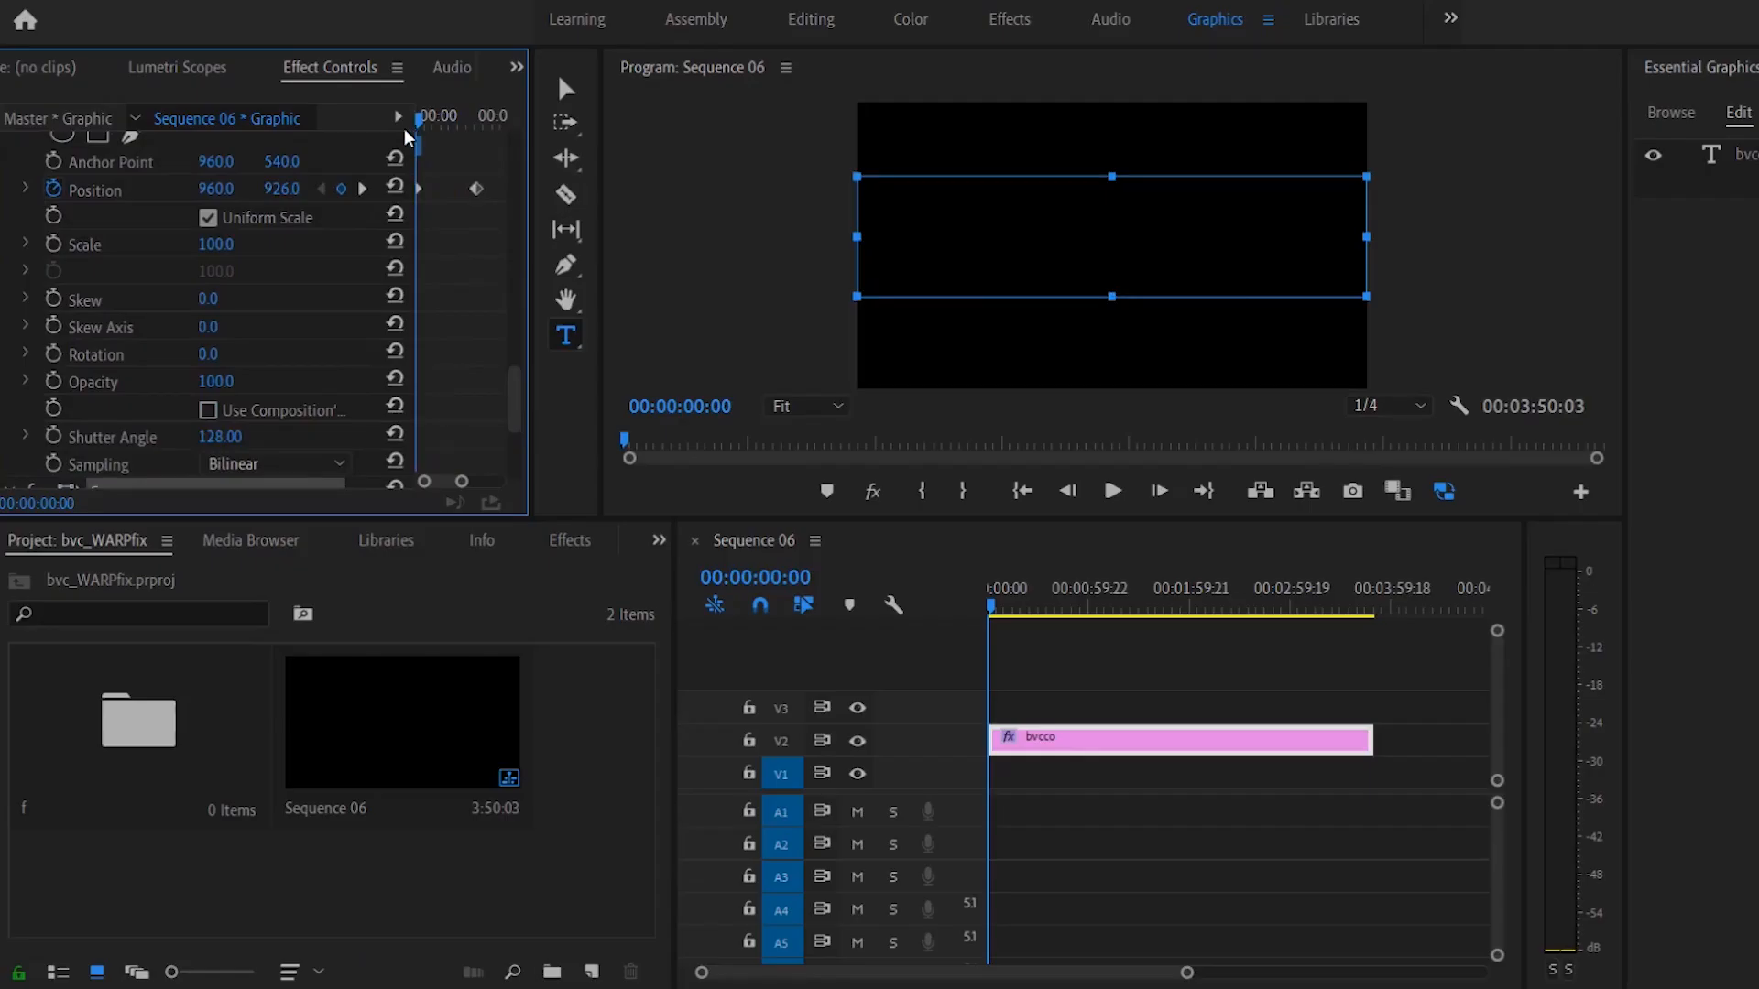
{"action": "key", "text": "space"}
Step: Move the second Transform position keyframe earlier, to about six frames in, and replay the reveal from the start
{"action": "left_click_drag", "start_coordinate": [477, 189], "coordinate": [442, 191]}
{"action": "left_click_drag", "start_coordinate": [443, 126], "coordinate": [400, 131]}
{"action": "key", "text": "space"}
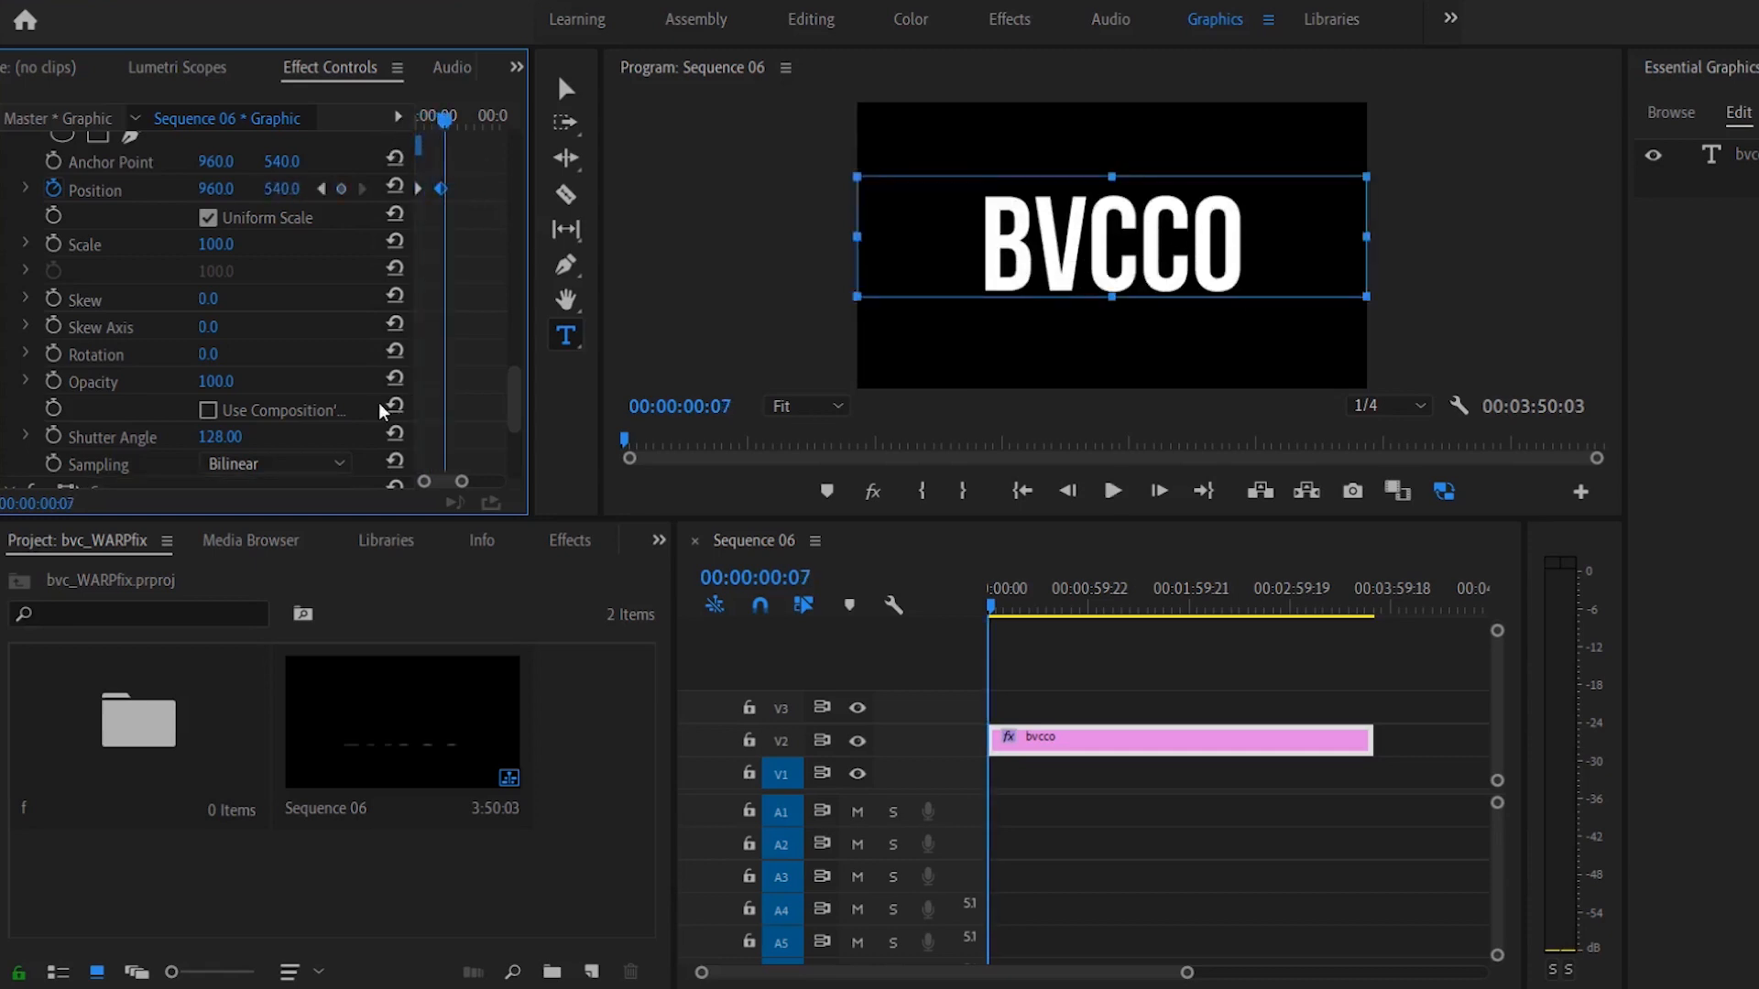
Step: Set the Transform effect's Shutter Angle to 360 and play the text reveal from the first frame
{"action": "left_click_drag", "start_coordinate": [224, 441], "coordinate": [340, 495]}
{"action": "left_click_drag", "start_coordinate": [421, 117], "coordinate": [288, 120]}
{"action": "key", "text": "space"}
{"action": "key", "text": "space"}
{"action": "key", "text": "space"}
{"action": "key", "text": "space"}
Step: Set the first Transform position keyframe to 960, 1028 and replay the reveal several times from the start
{"action": "left_click_drag", "start_coordinate": [431, 121], "coordinate": [360, 188]}
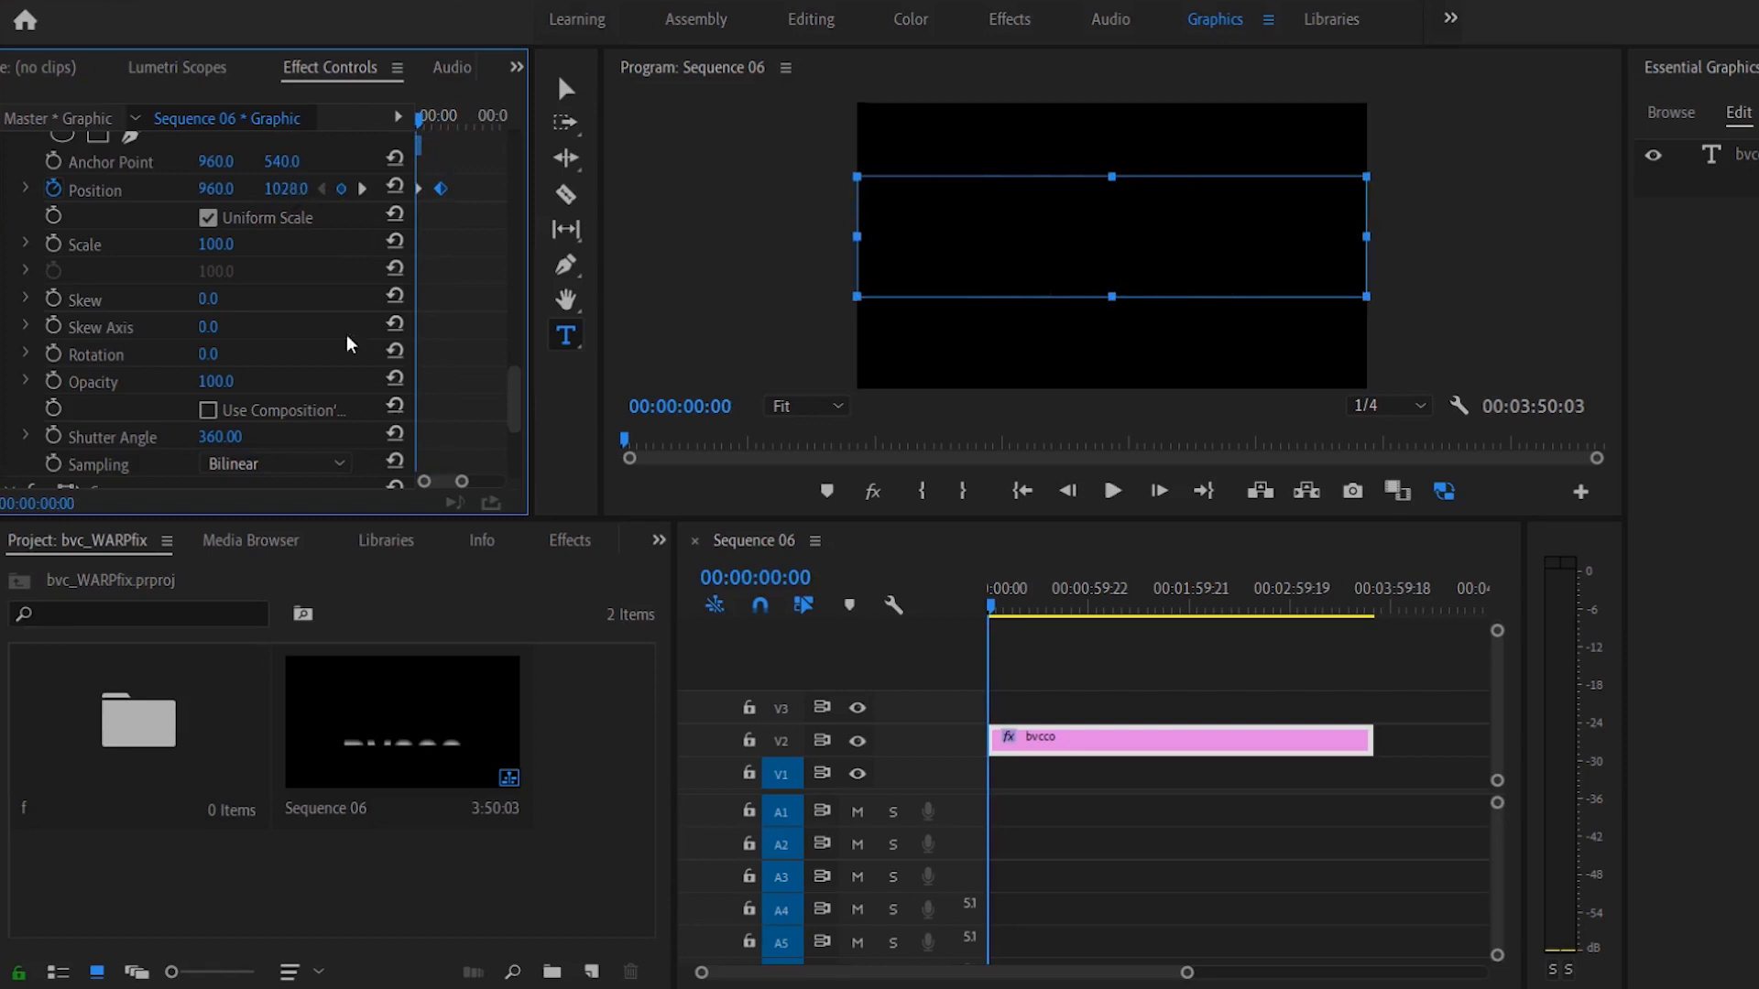
{"action": "key", "text": "space"}
{"action": "key", "text": "space"}
{"action": "left_click_drag", "start_coordinate": [450, 122], "coordinate": [250, 123]}
{"action": "key", "text": "space"}
{"action": "key", "text": "space"}
{"action": "left_click_drag", "start_coordinate": [455, 122], "coordinate": [275, 137]}
{"action": "key", "text": "space"}
{"action": "left_click_drag", "start_coordinate": [451, 119], "coordinate": [343, 117]}
{"action": "key", "text": "space"}
{"action": "key", "text": "space"}
{"action": "key", "text": "space"}
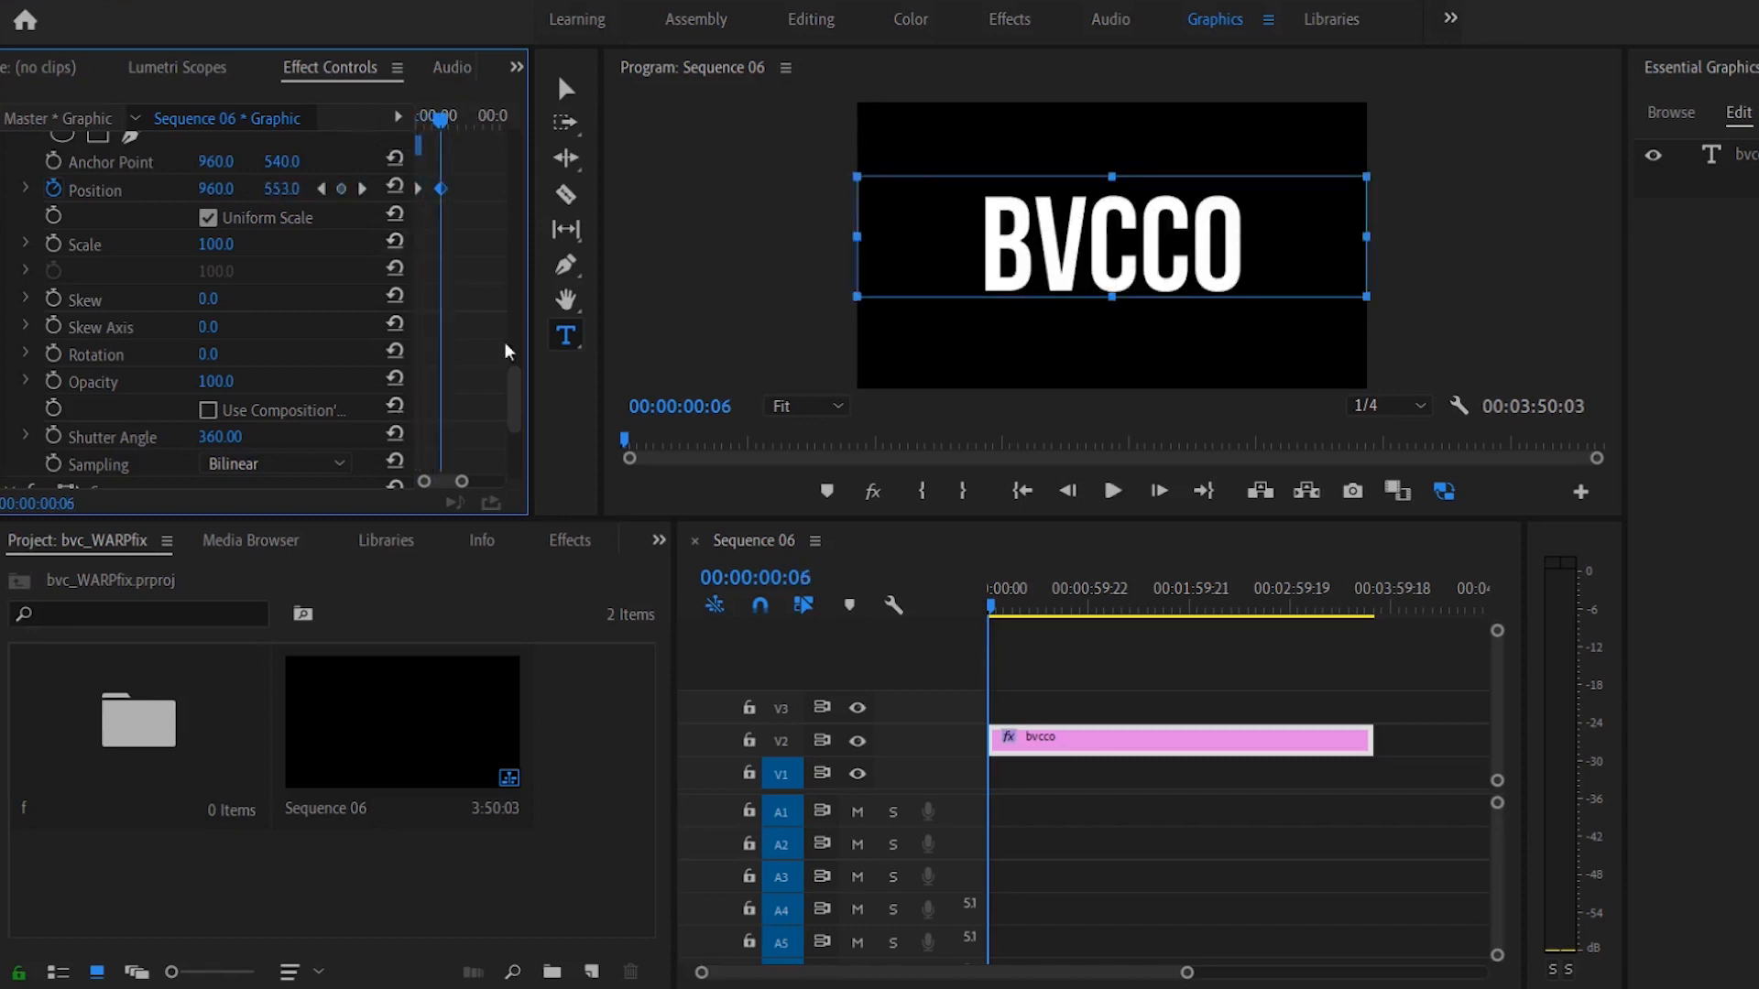
Step: Set the Crop effect's Top value to 30%, just above the BVCCO text
{"action": "left_click_drag", "start_coordinate": [513, 409], "coordinate": [513, 463]}
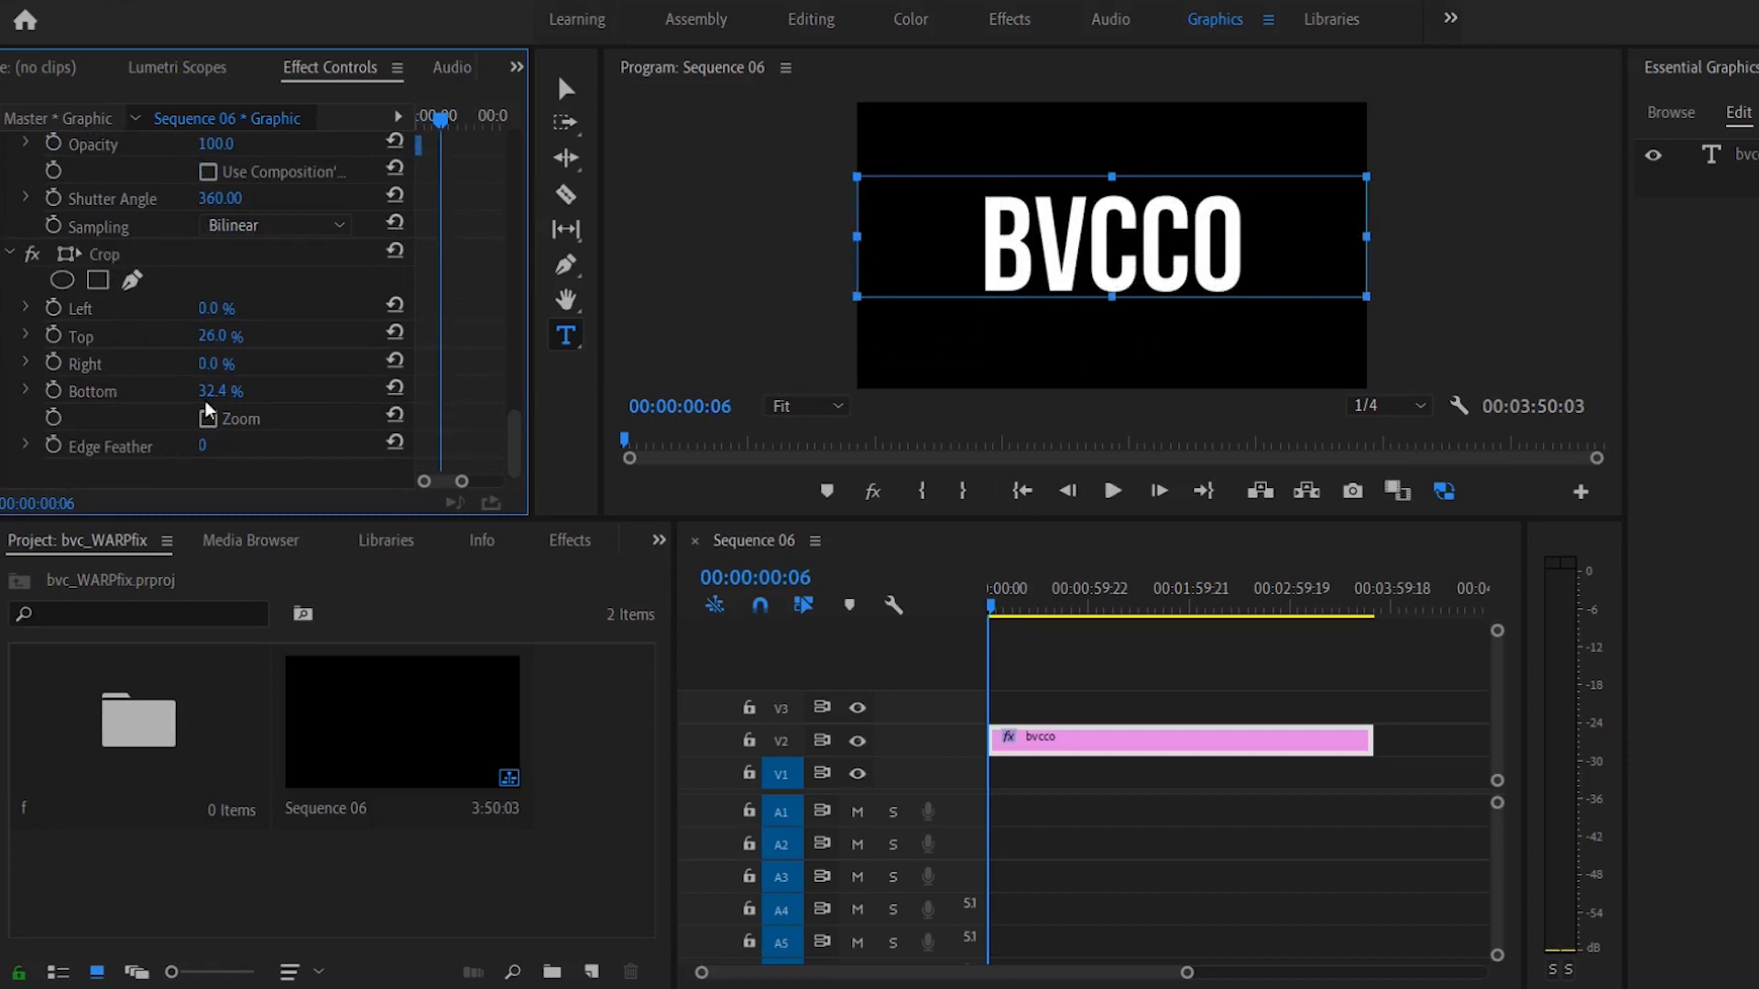
{"action": "left_click", "coordinate": [220, 336]}
{"action": "type", "text": "61"}
{"action": "key", "text": "Return"}
{"action": "left_click_drag", "start_coordinate": [252, 336], "coordinate": [223, 336]}
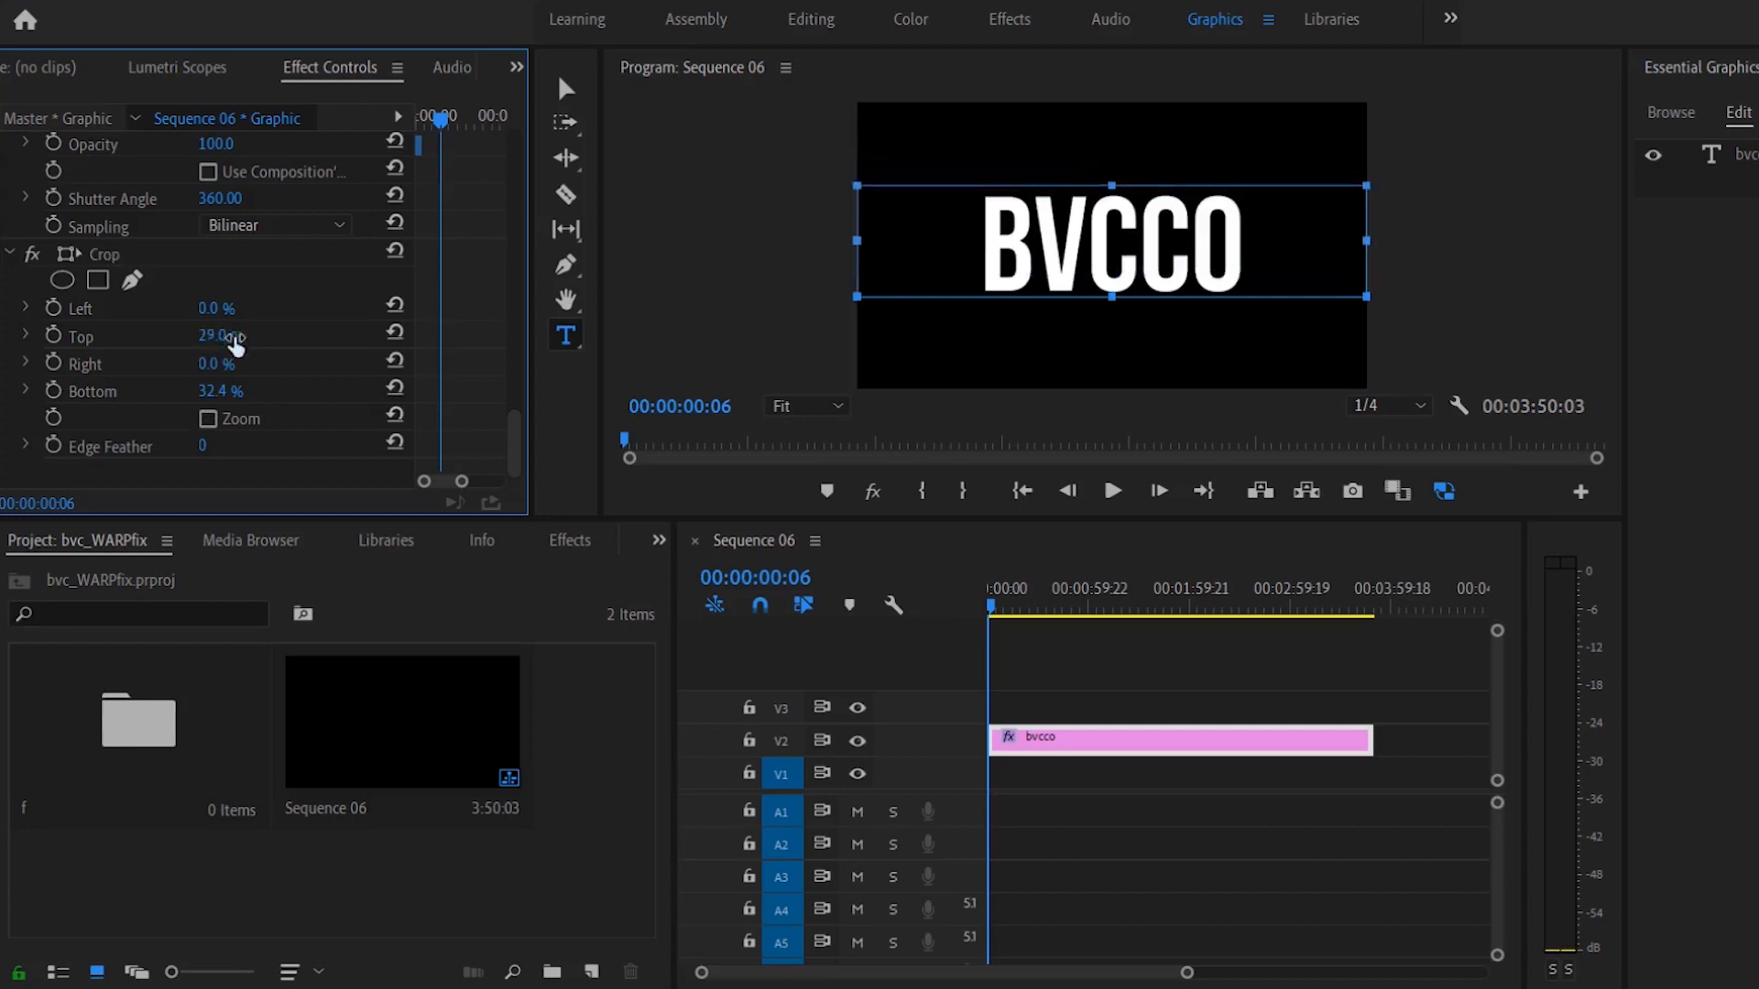
{"action": "left_click_drag", "start_coordinate": [220, 336], "coordinate": [218, 337]}
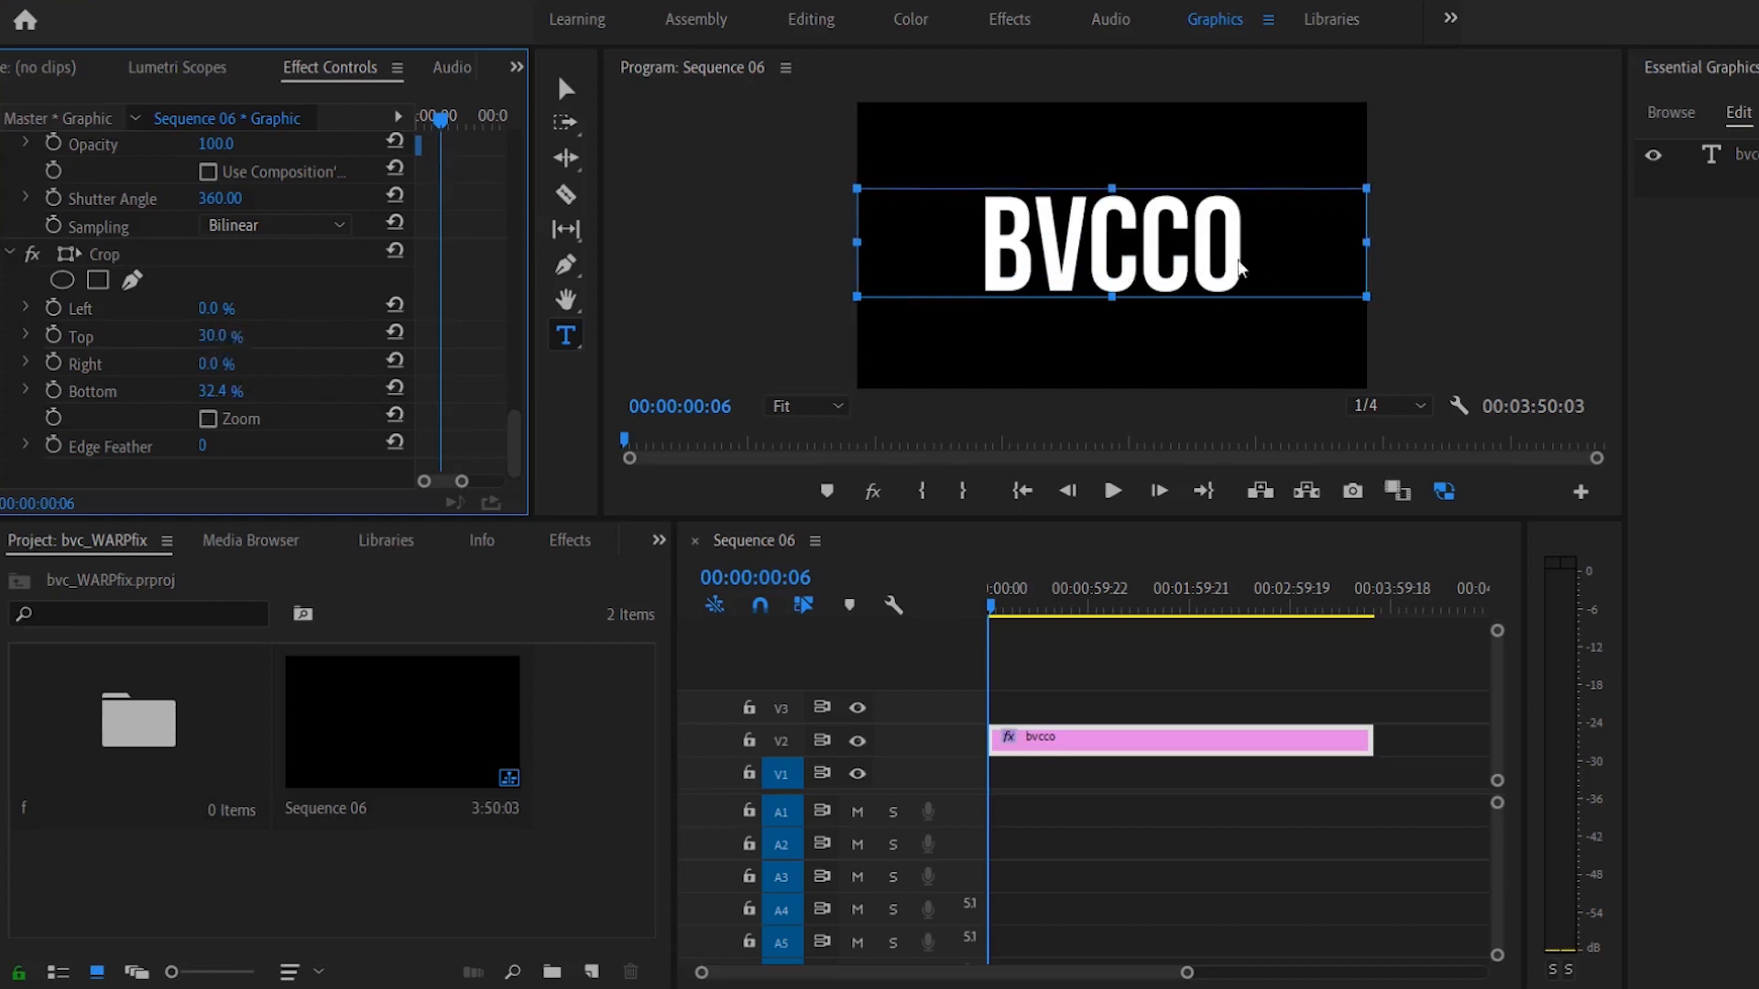
Step: Delete the Transform position keyframes and return the playhead to the first frame
{"action": "left_click_drag", "start_coordinate": [514, 425], "coordinate": [538, 365]}
{"action": "left_click_drag", "start_coordinate": [460, 321], "coordinate": [405, 290]}
{"action": "key", "text": "Delete"}
{"action": "left_click_drag", "start_coordinate": [440, 124], "coordinate": [408, 130]}
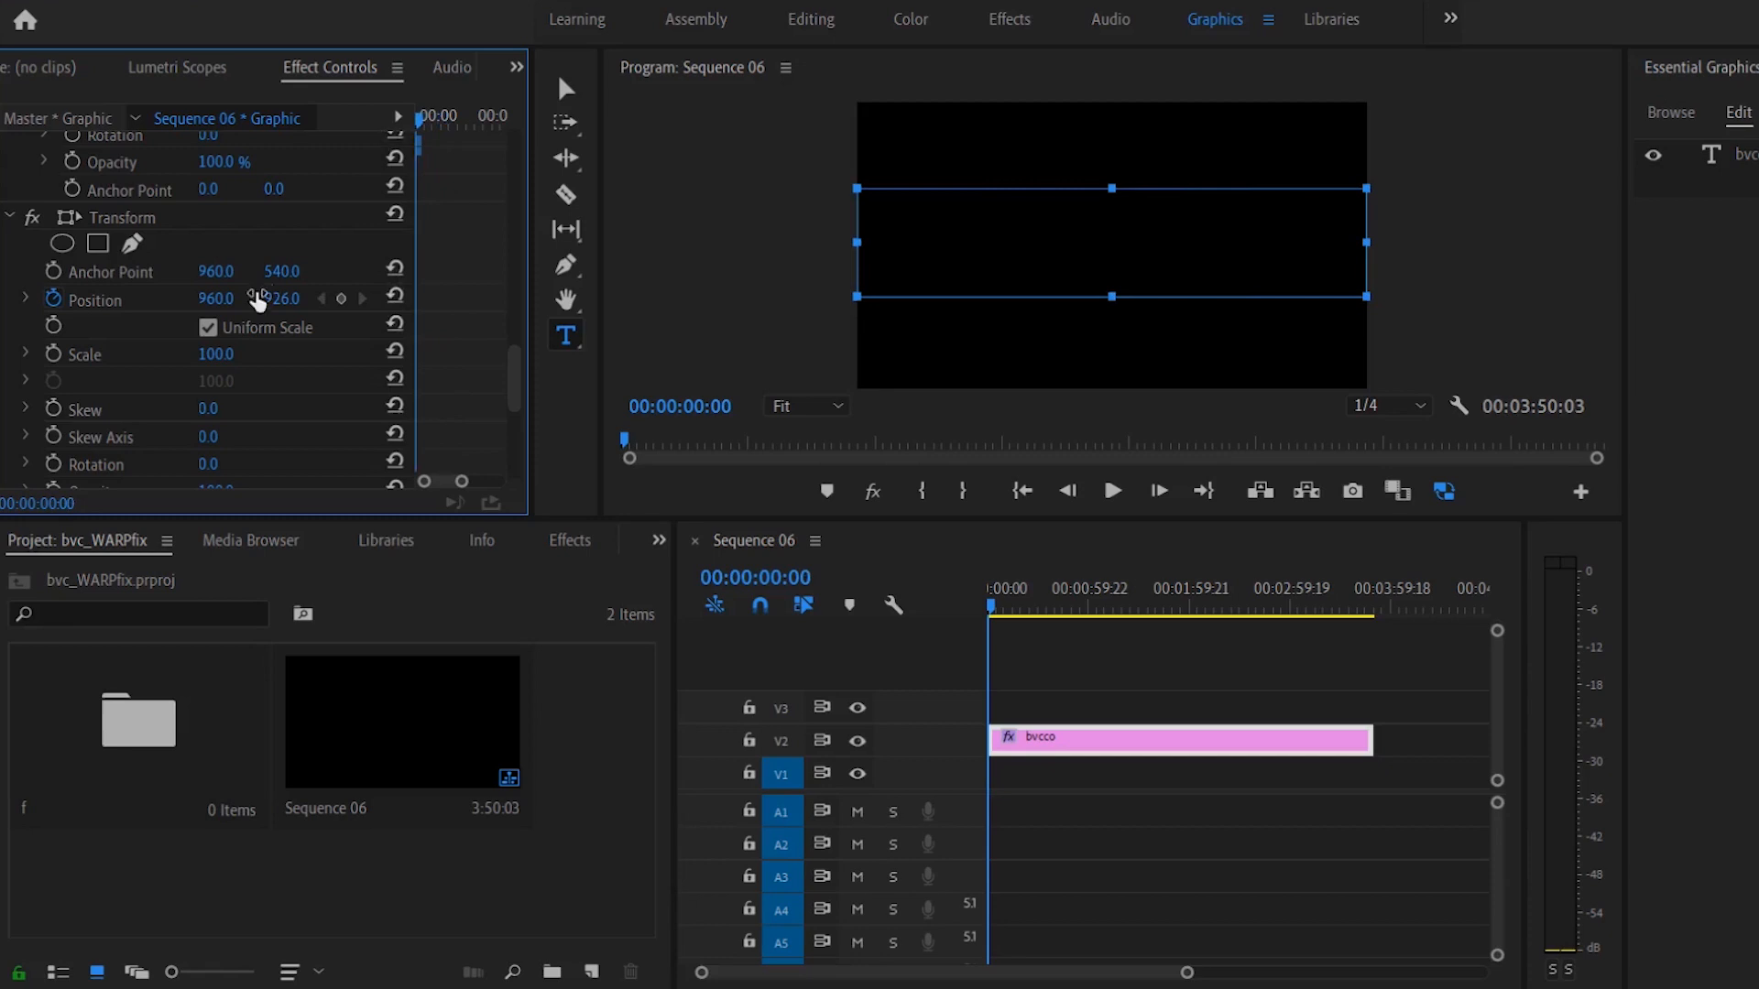
Step: Try a downward reveal by keyframing the Transform position from 960, 139 at the first frame to 960, 540 at frame 4
{"action": "left_click", "coordinate": [392, 295]}
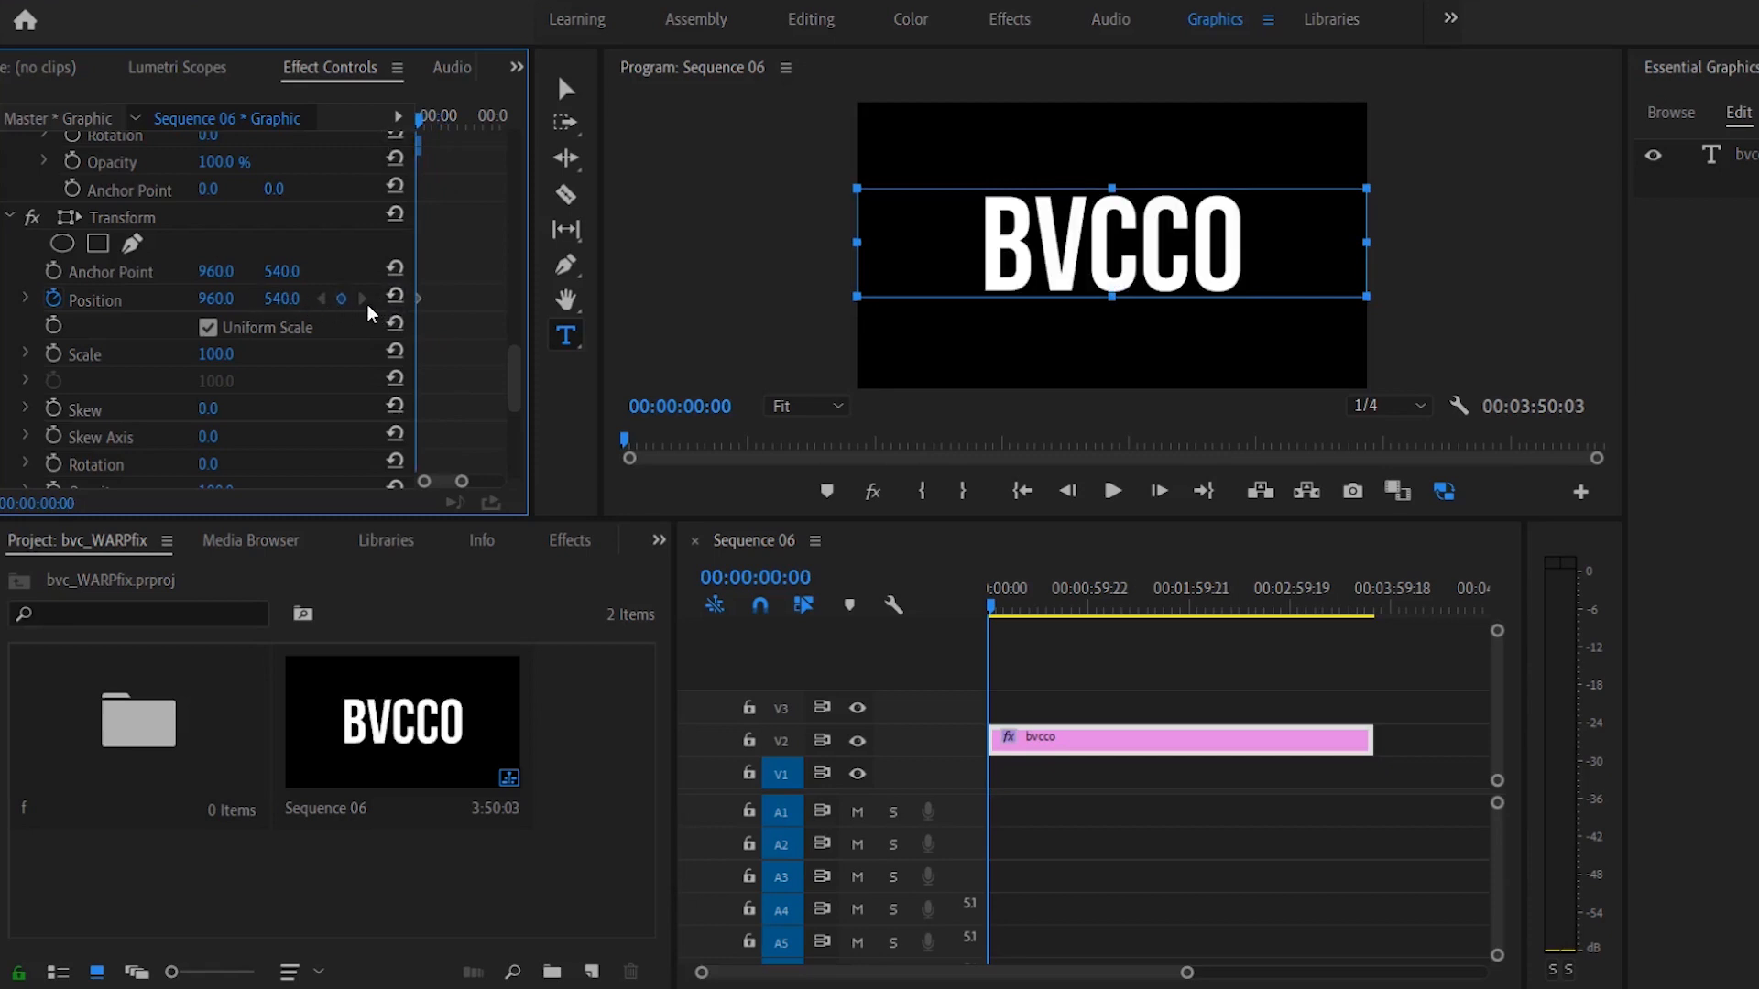
{"action": "left_click_drag", "start_coordinate": [282, 299], "coordinate": [55, 298]}
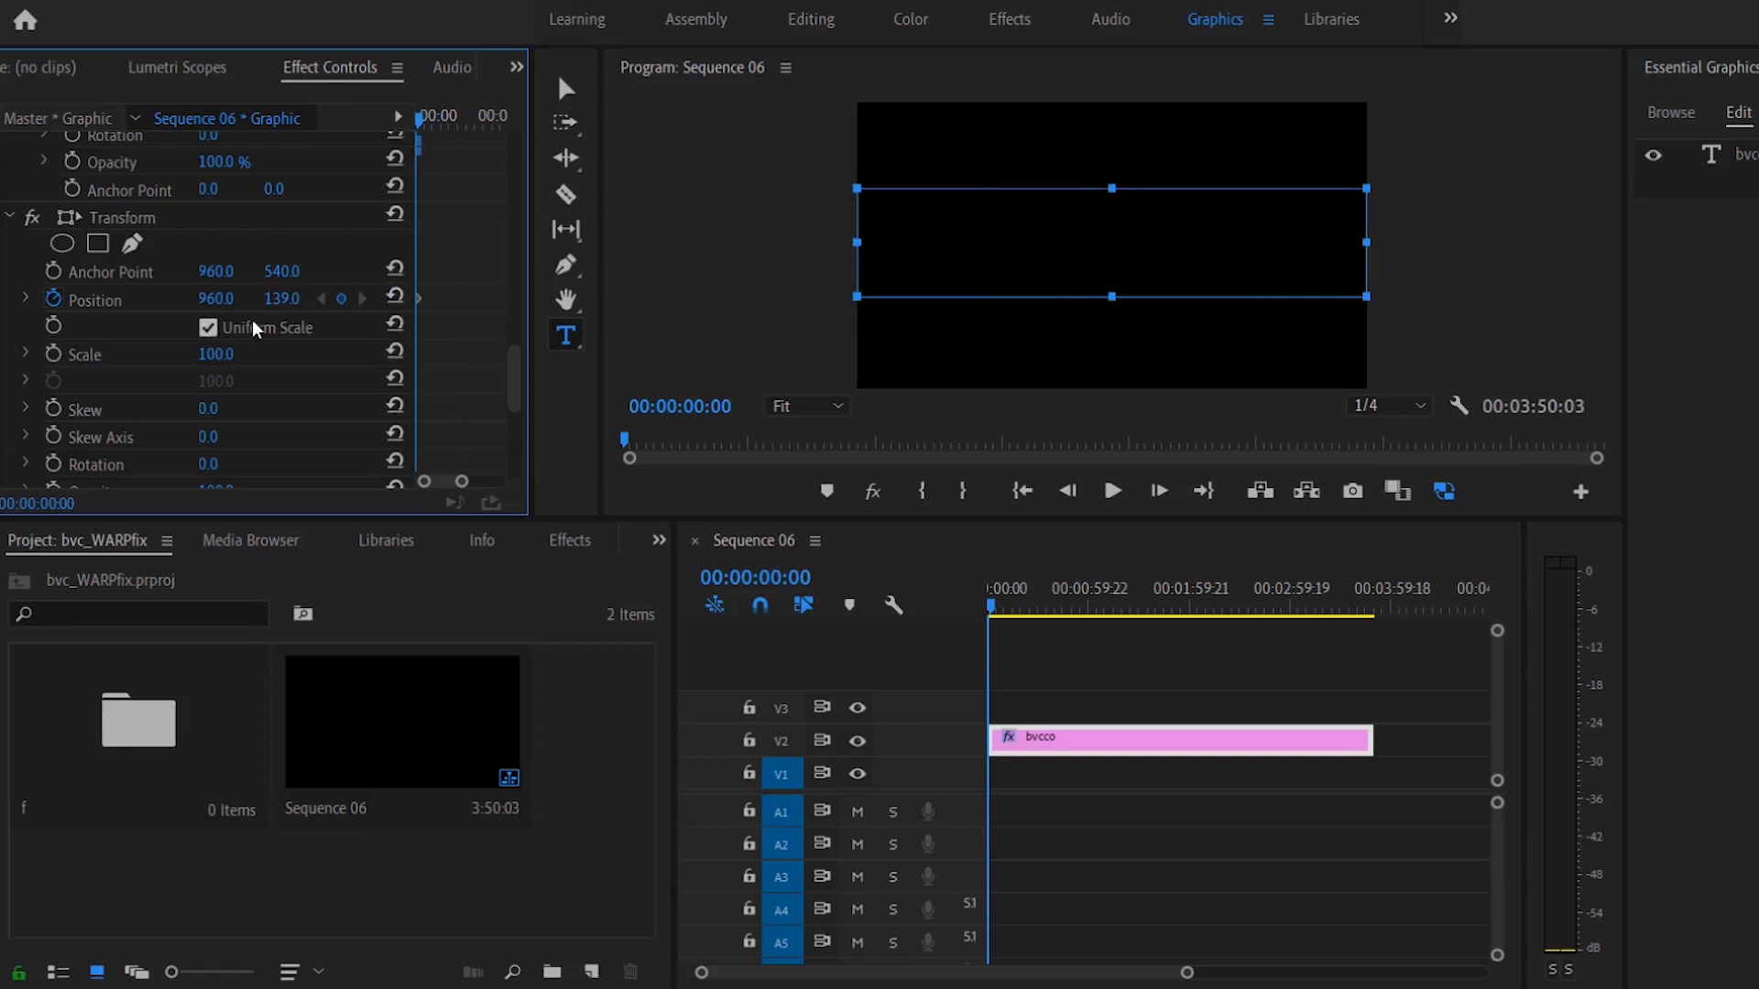
{"action": "left_click_drag", "start_coordinate": [429, 118], "coordinate": [436, 128]}
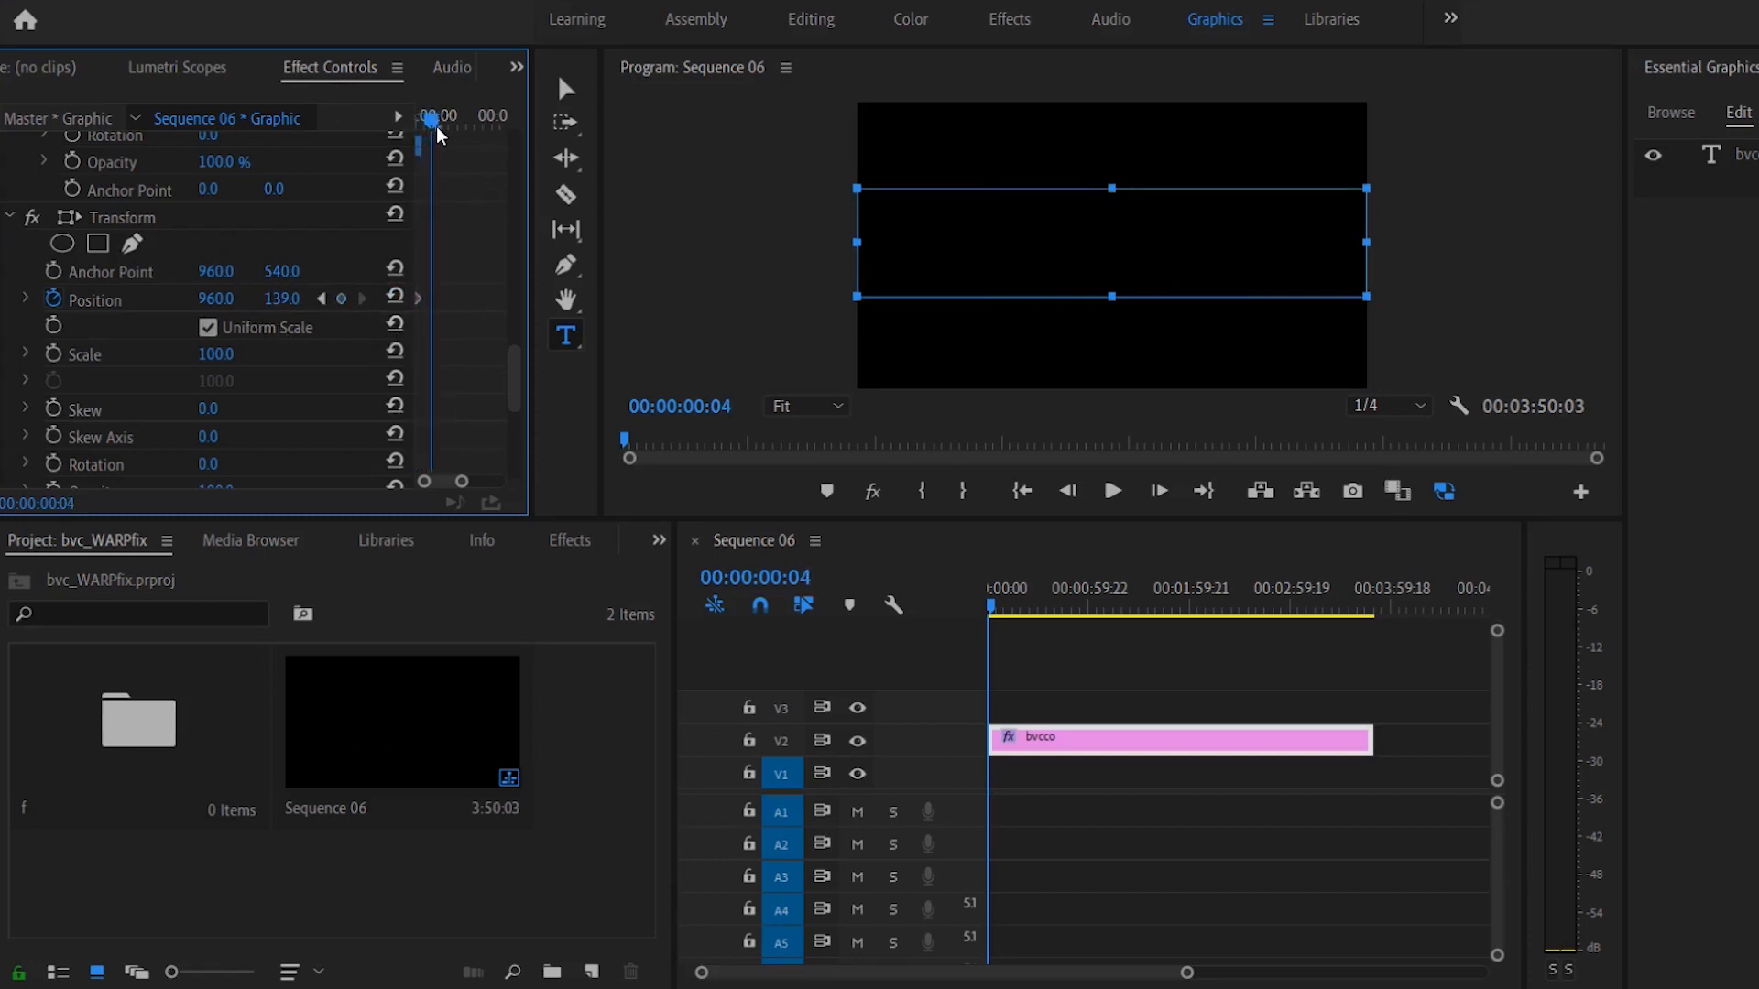
{"action": "left_click", "coordinate": [397, 299]}
{"action": "left_click_drag", "start_coordinate": [440, 121], "coordinate": [411, 121]}
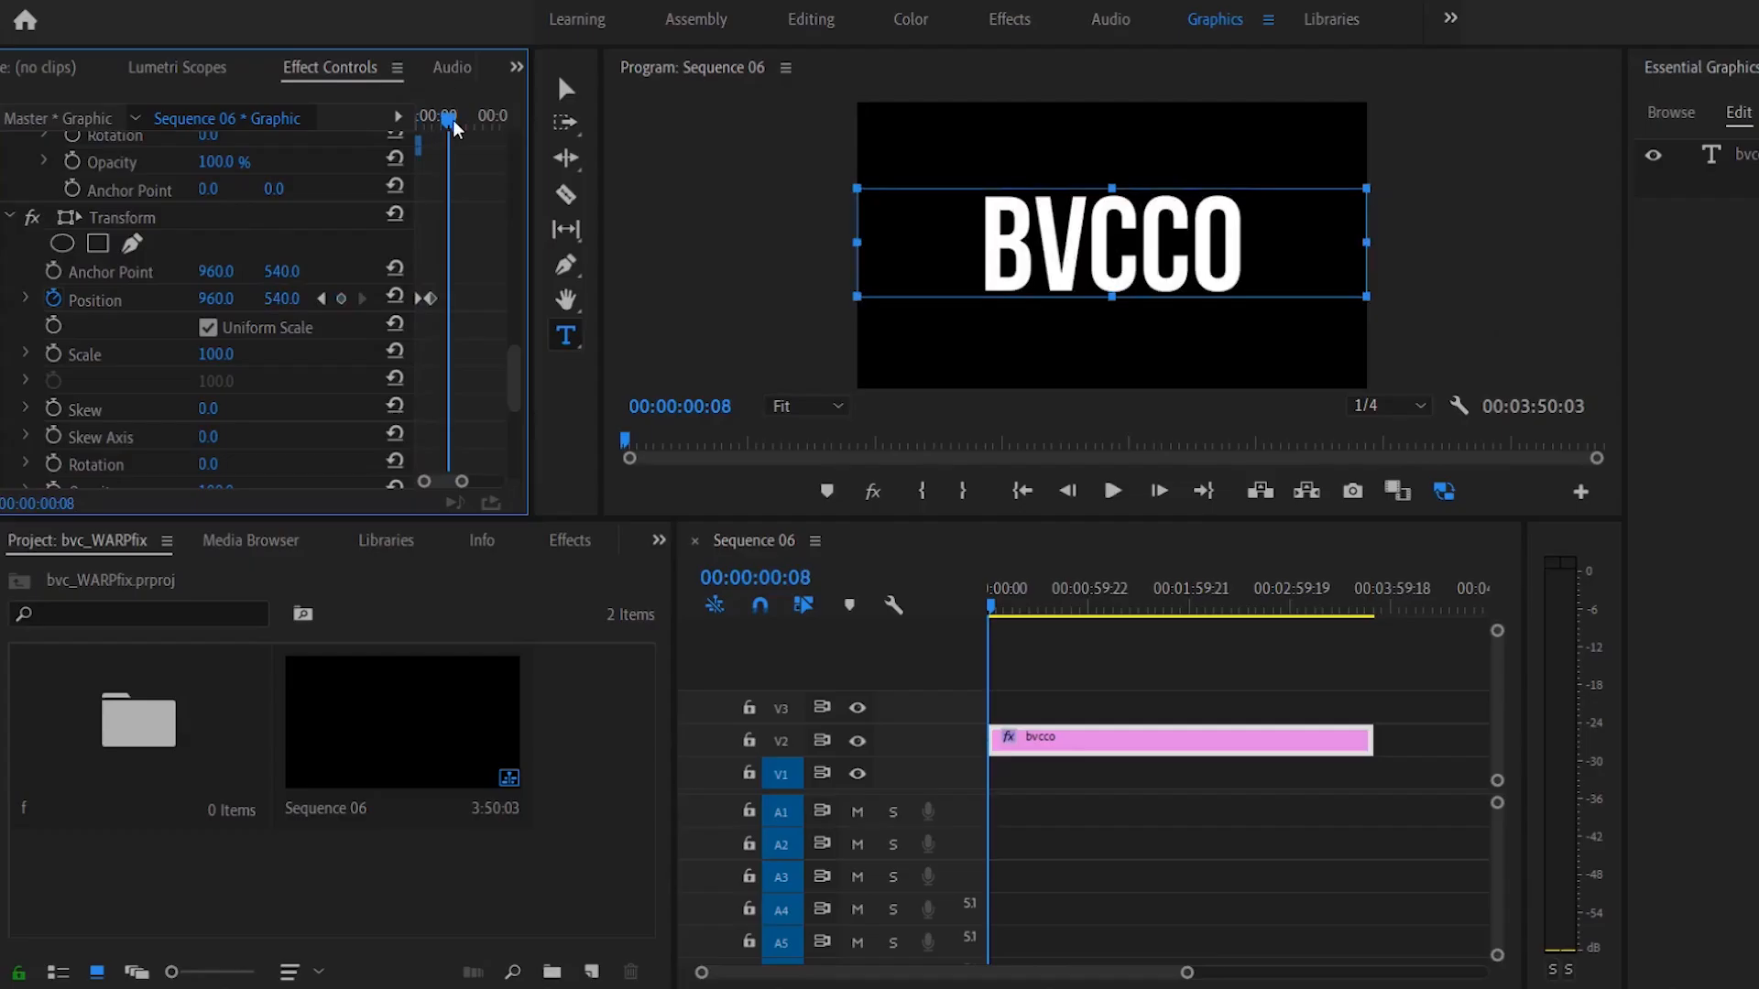
{"action": "left_click_drag", "start_coordinate": [452, 119], "coordinate": [361, 164]}
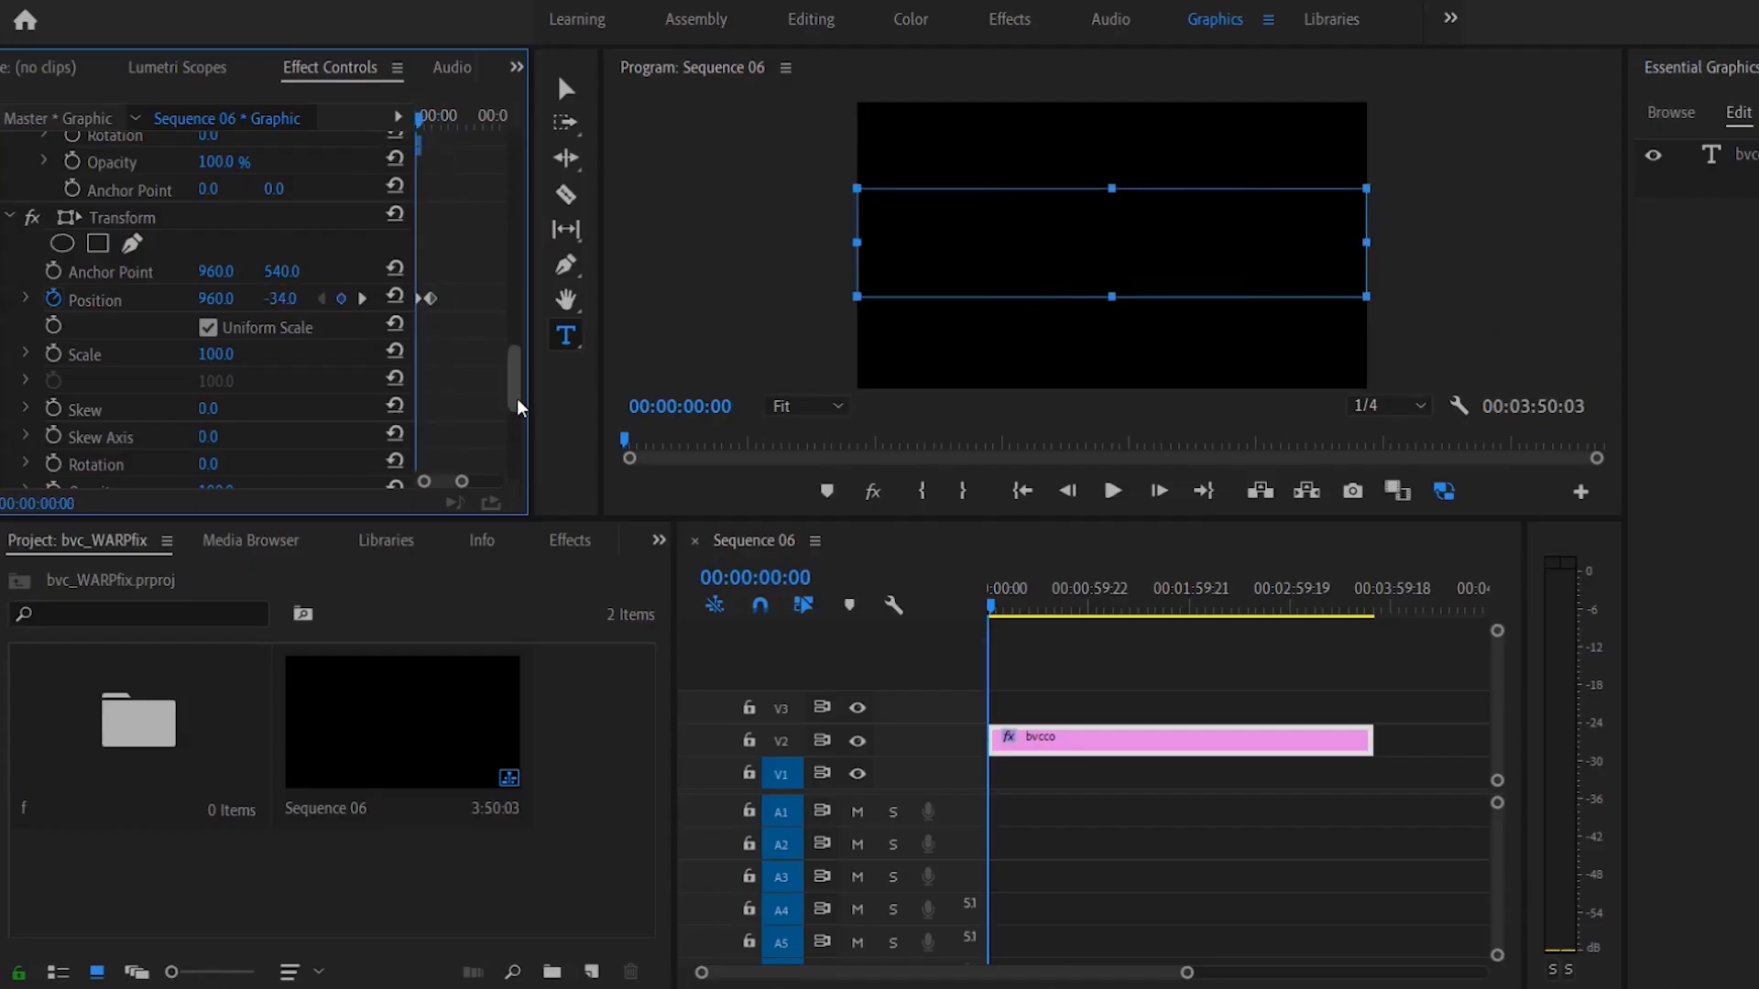
Step: Reset the Transform position at the first frame and set the Crop effect's Left value to 24%
{"action": "left_click_drag", "start_coordinate": [517, 398], "coordinate": [517, 399]}
{"action": "key", "text": "ctrl+z"}
{"action": "key", "text": "ctrl+z"}
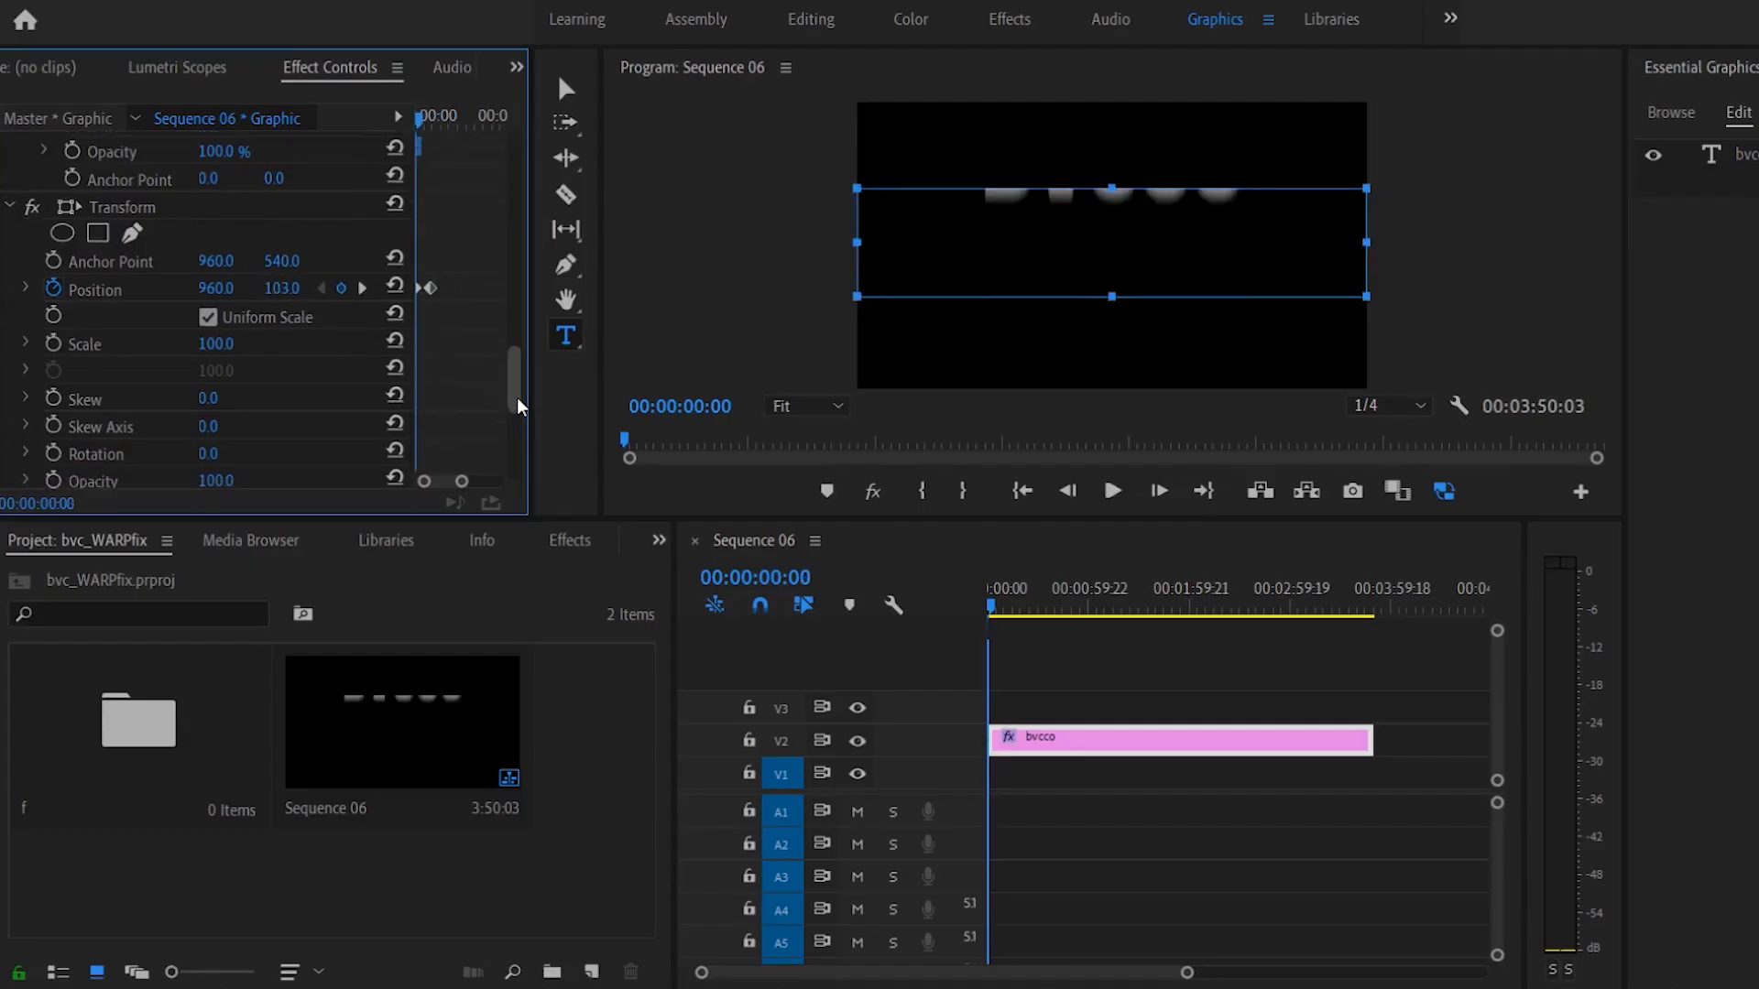
{"action": "left_click", "coordinate": [395, 285]}
{"action": "left_click_drag", "start_coordinate": [518, 388], "coordinate": [513, 471]}
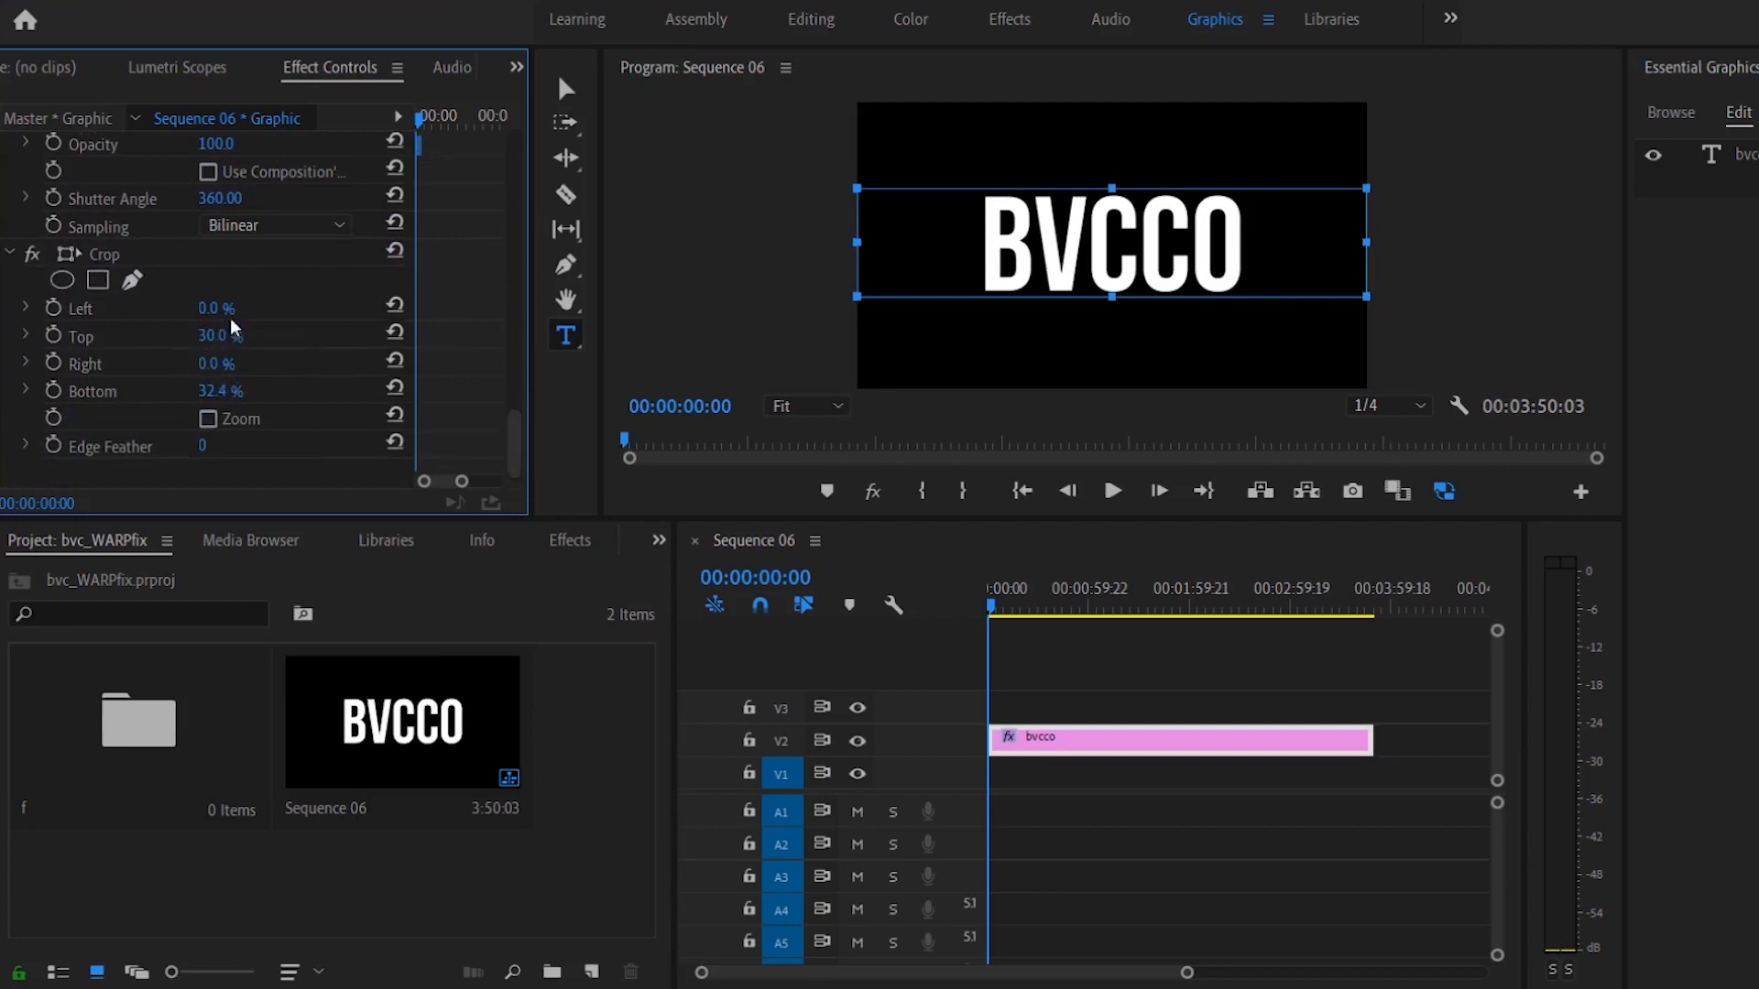
{"action": "left_click_drag", "start_coordinate": [211, 308], "coordinate": [298, 307]}
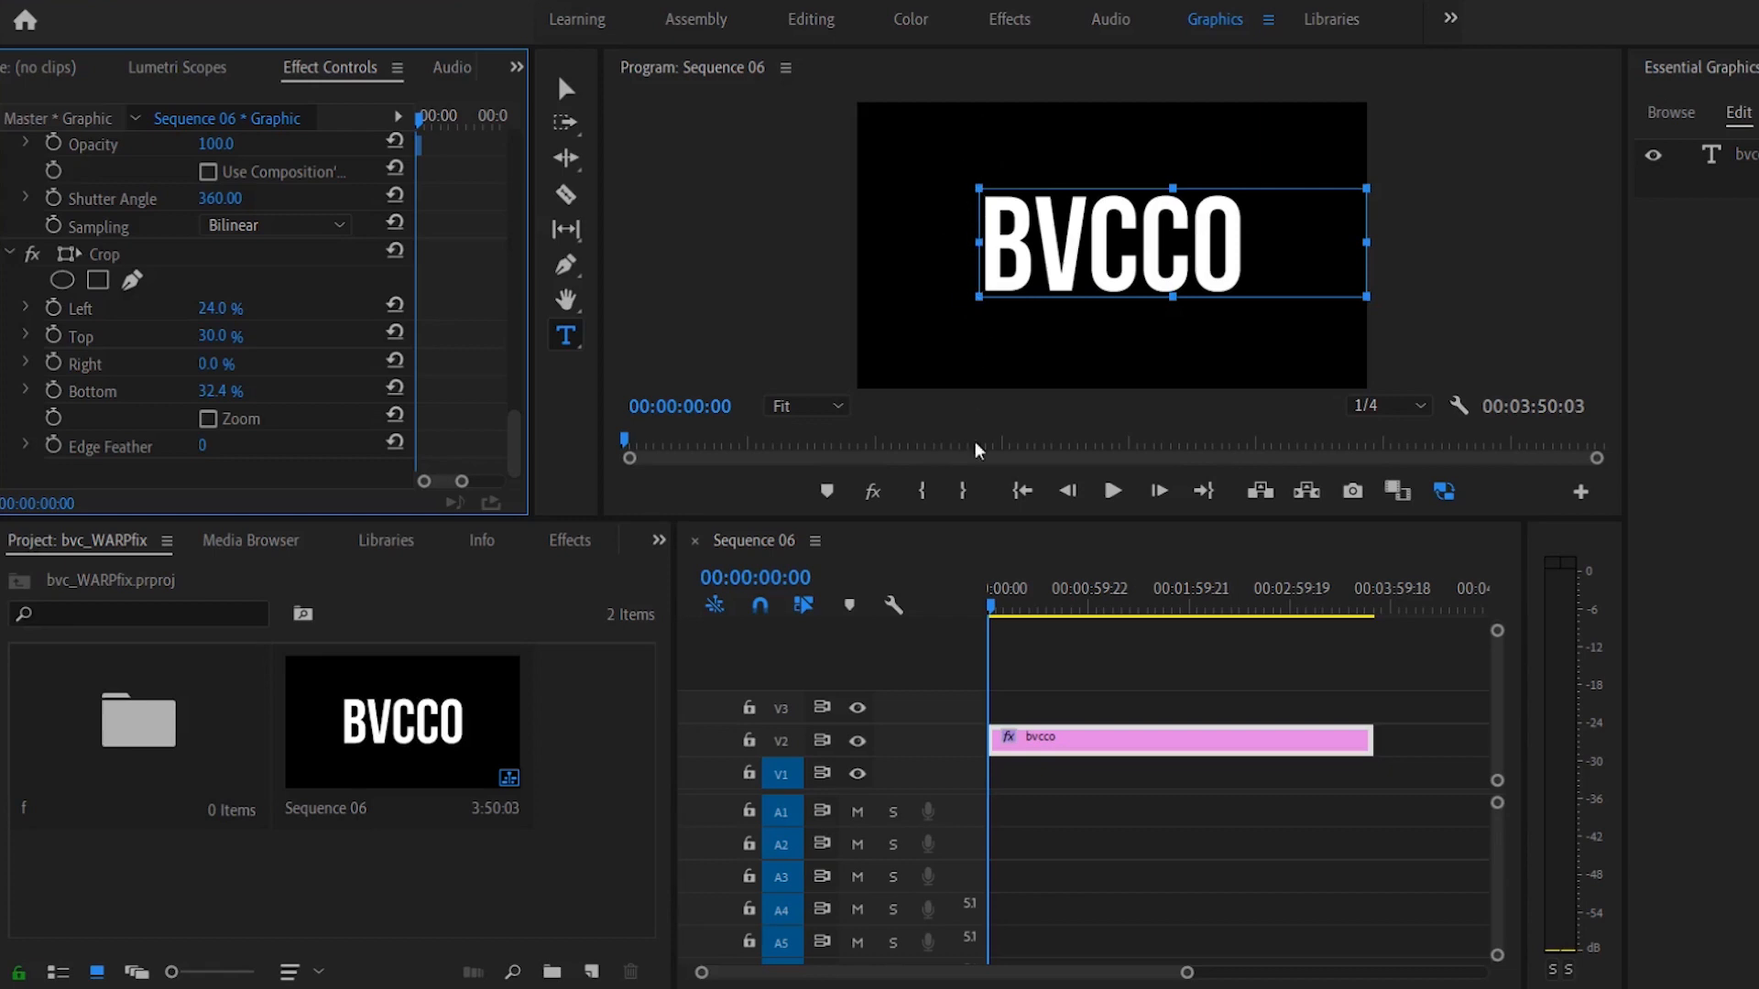
Step: Keyframe the Transform position from -43, 540 at the first frame to 960, 540 at frame 6, and play the sideways reveal
{"action": "scroll", "coordinate": [520, 415], "scroll_direction": "up", "scroll_amount": 6}
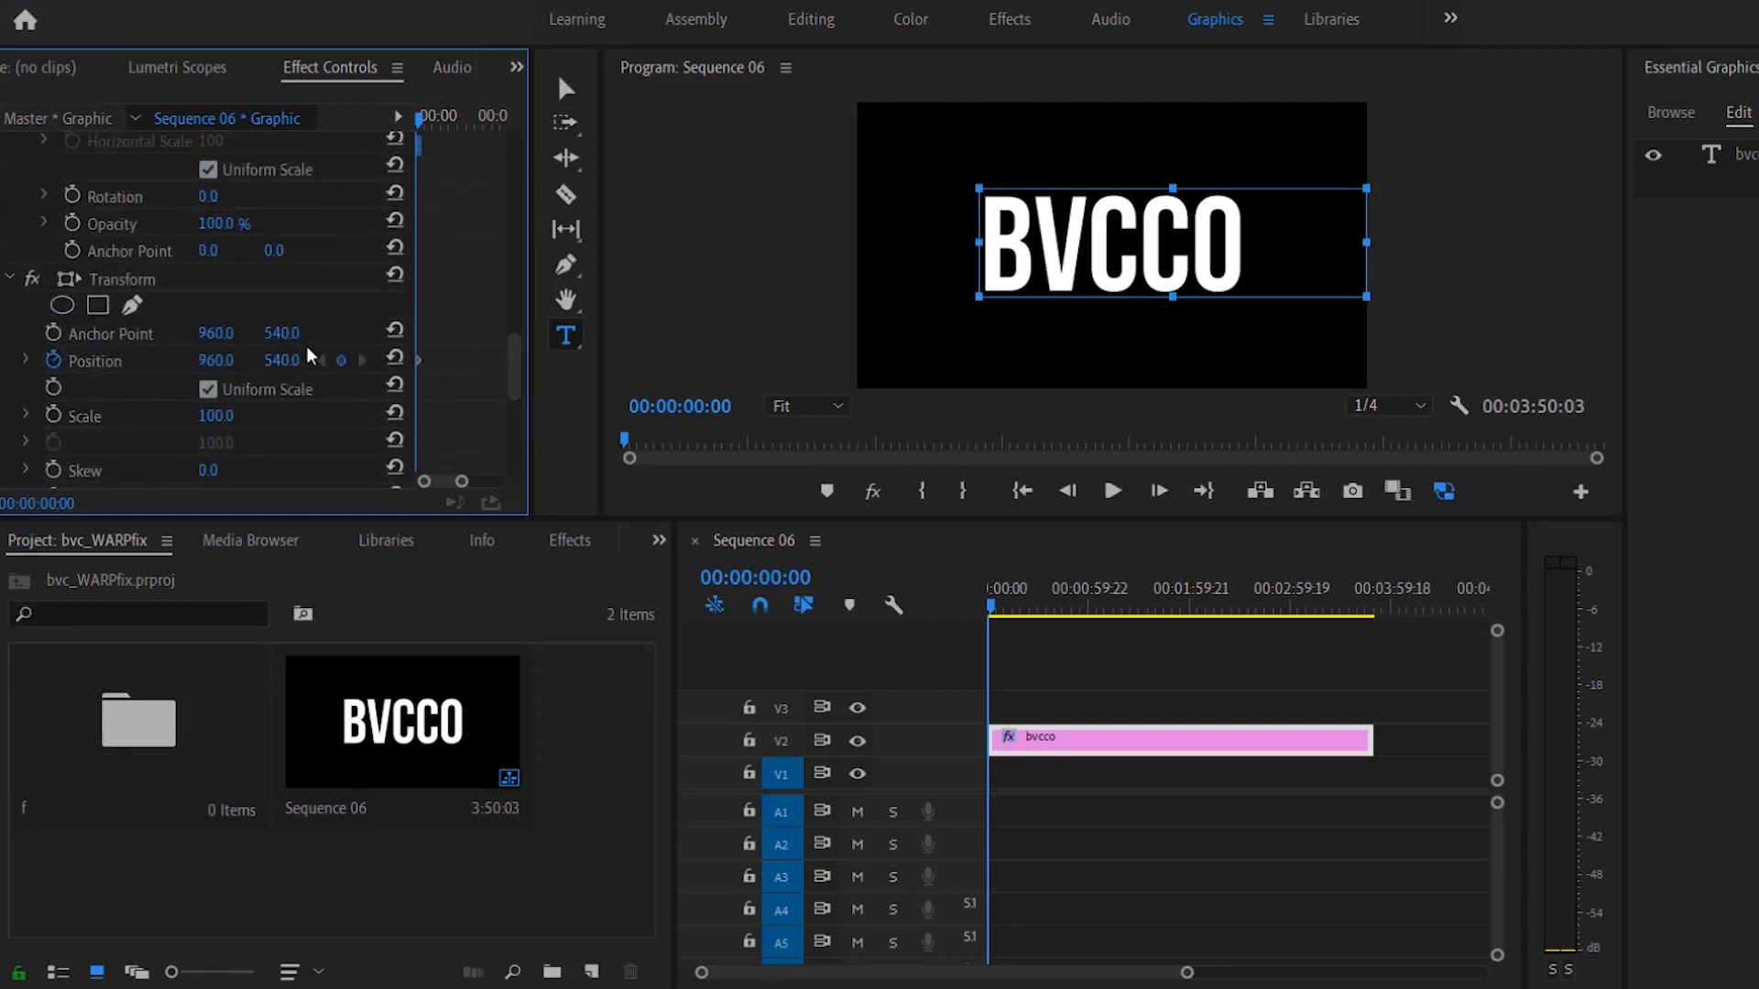
{"action": "left_click_drag", "start_coordinate": [216, 360], "coordinate": [87, 360]}
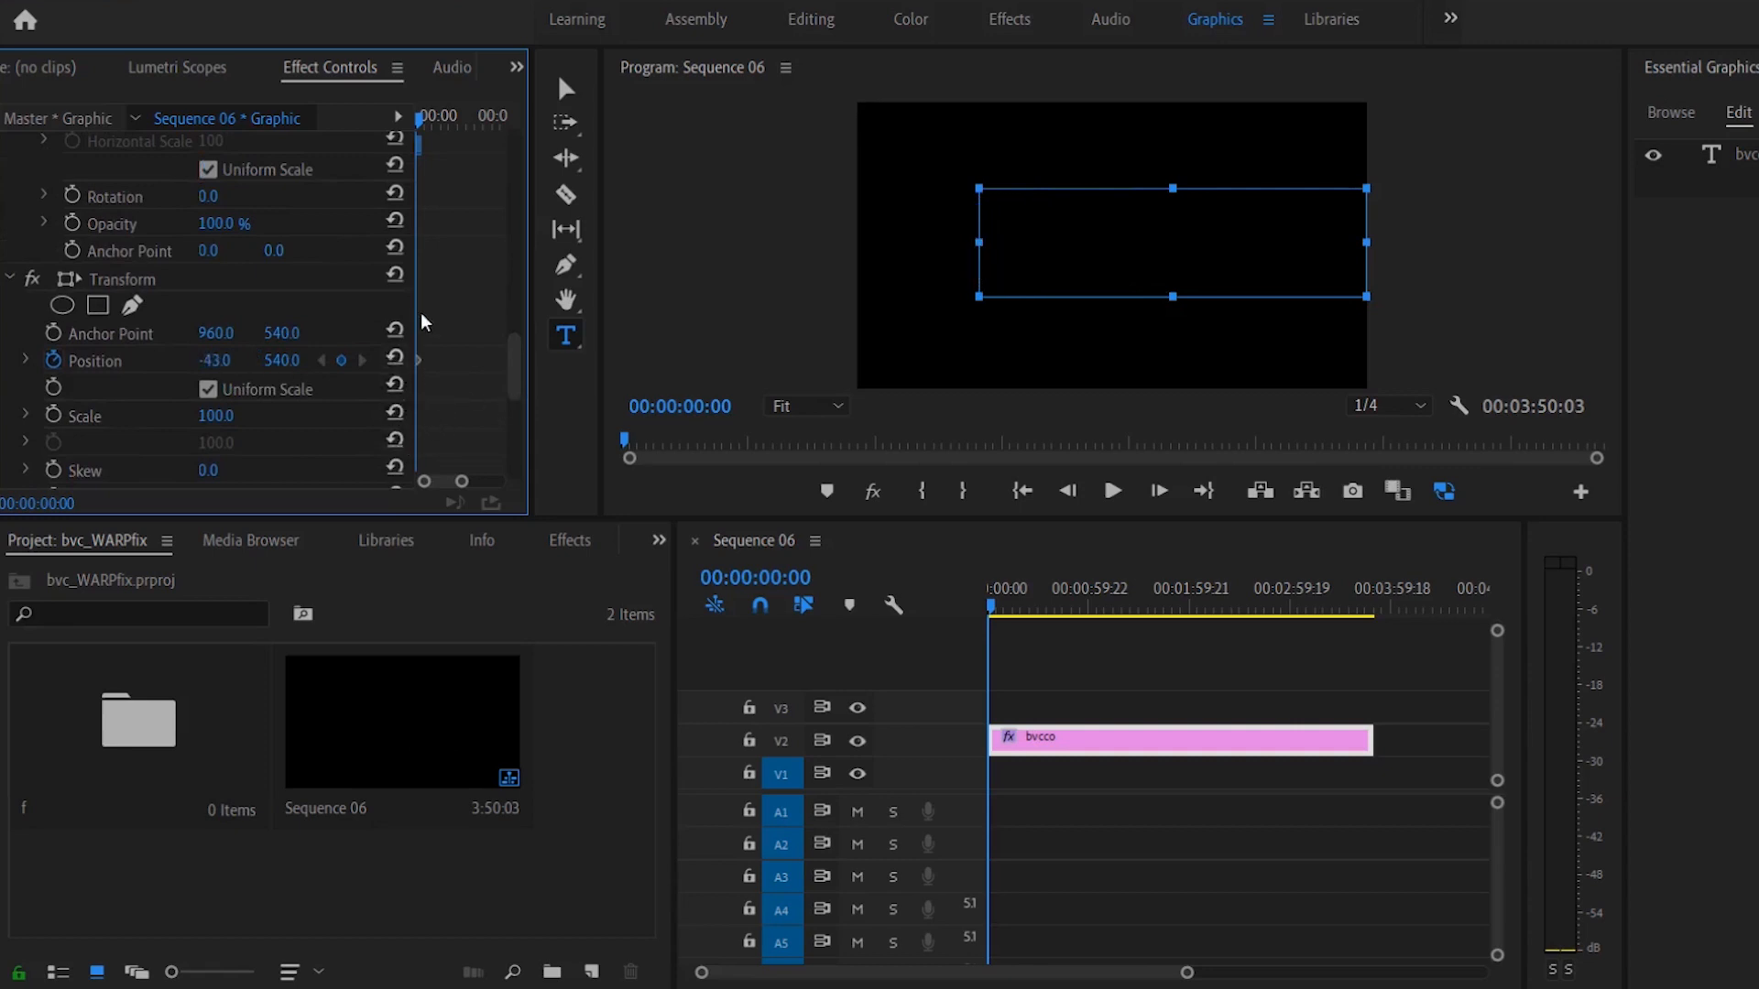
{"action": "left_click_drag", "start_coordinate": [424, 122], "coordinate": [441, 122]}
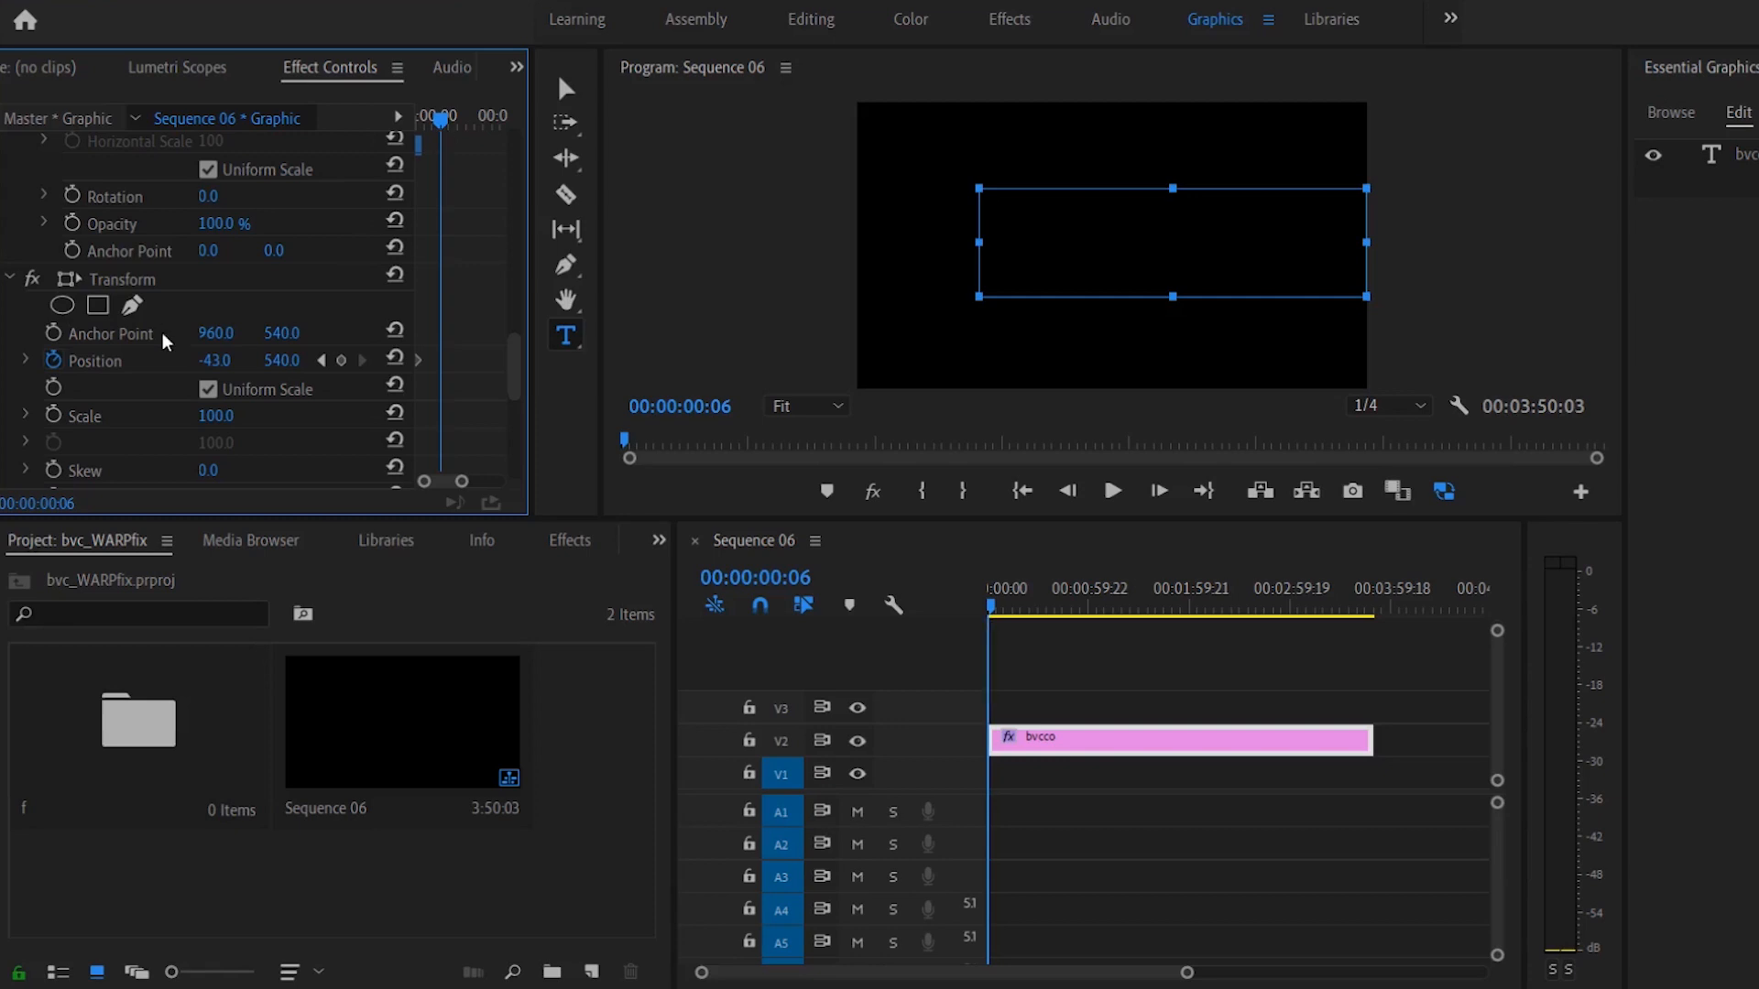
{"action": "left_click", "coordinate": [397, 363]}
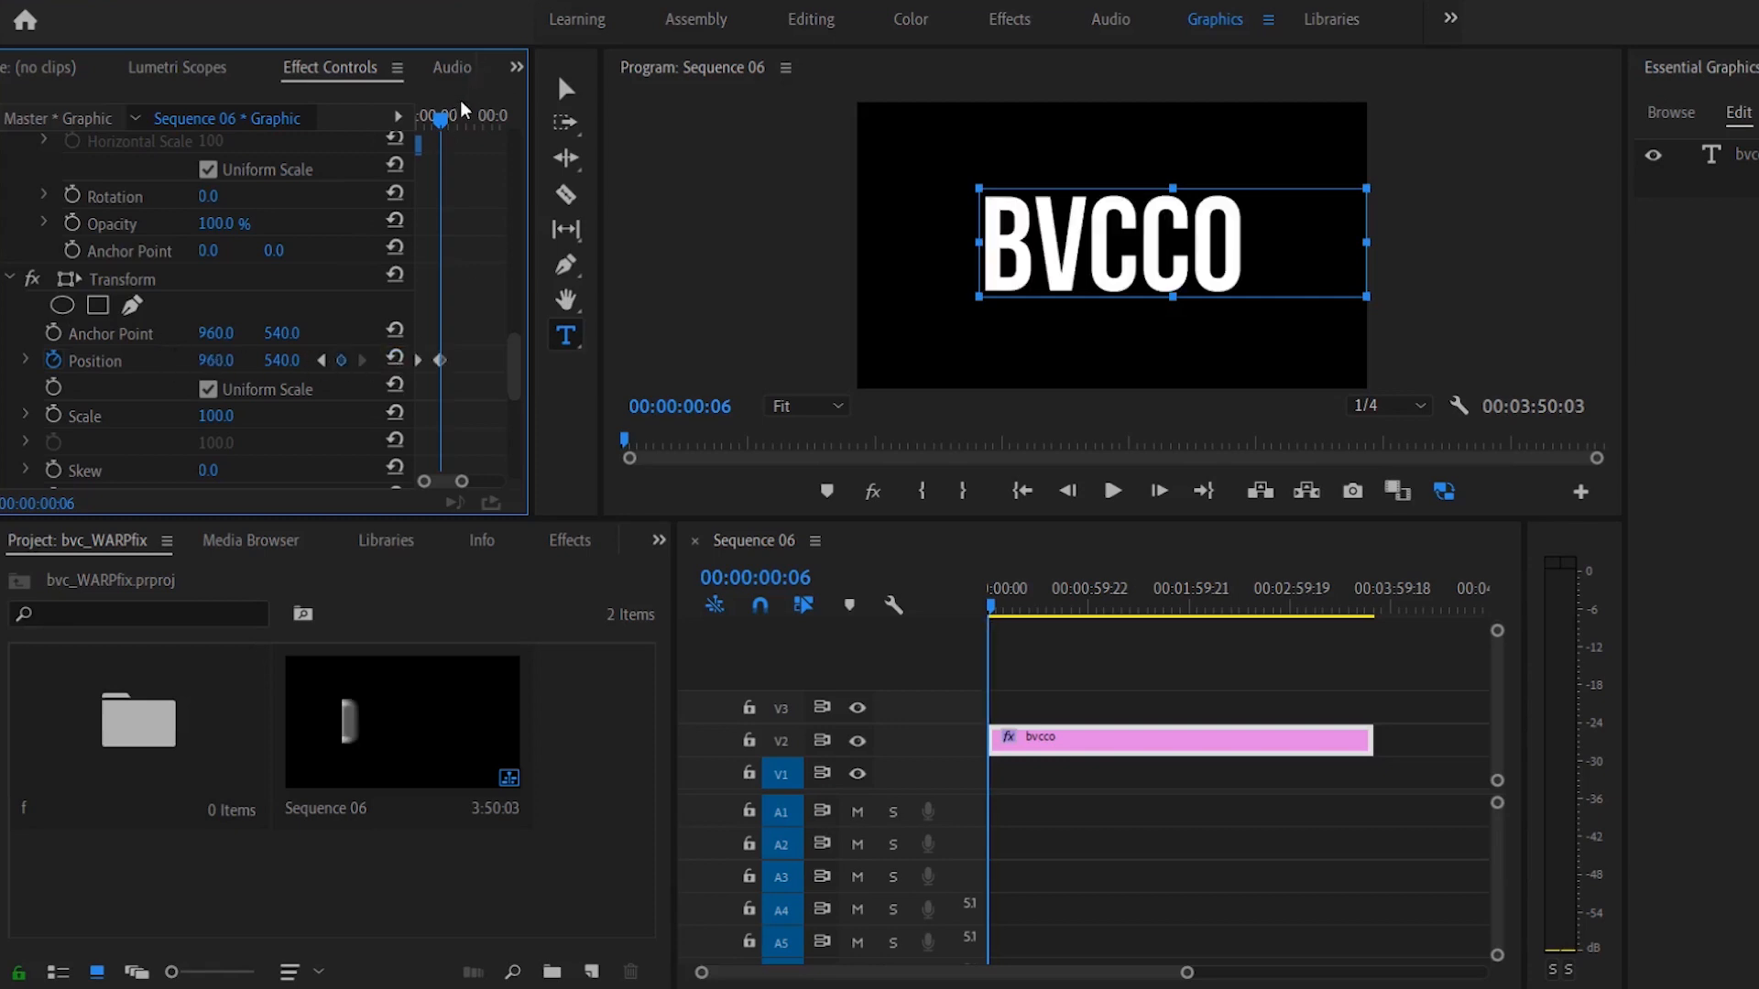
{"action": "key", "text": "Home"}
{"action": "key", "text": "space"}
{"action": "key", "text": "space"}
Step: Return the playhead to the first frame and set the Transform effect's Shutter Angle to 195
{"action": "left_click_drag", "start_coordinate": [439, 123], "coordinate": [341, 125]}
{"action": "left_click_drag", "start_coordinate": [514, 361], "coordinate": [518, 401]}
{"action": "left_click_drag", "start_coordinate": [236, 371], "coordinate": [85, 371]}
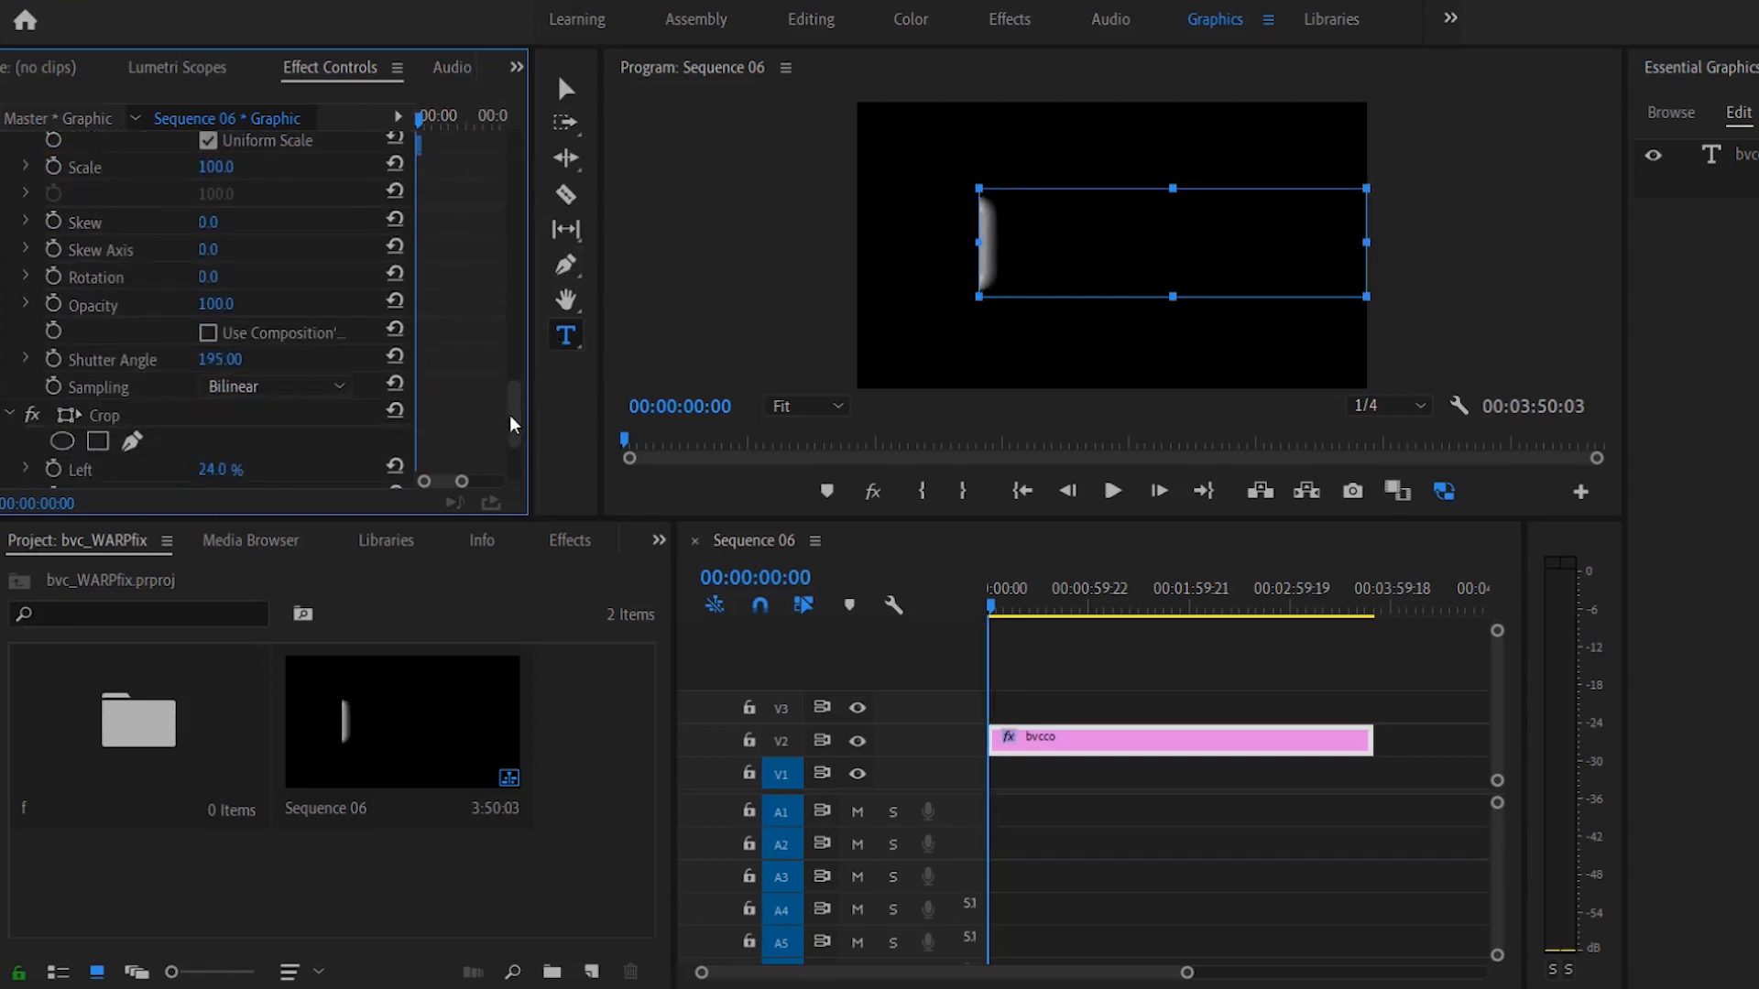
Step: Set the first Transform position keyframe to -242, 540 and play the sideways reveal from the start
{"action": "scroll", "coordinate": [513, 403], "scroll_direction": "down", "scroll_amount": 2}
{"action": "scroll", "coordinate": [518, 394], "scroll_direction": "up", "scroll_amount": 6}
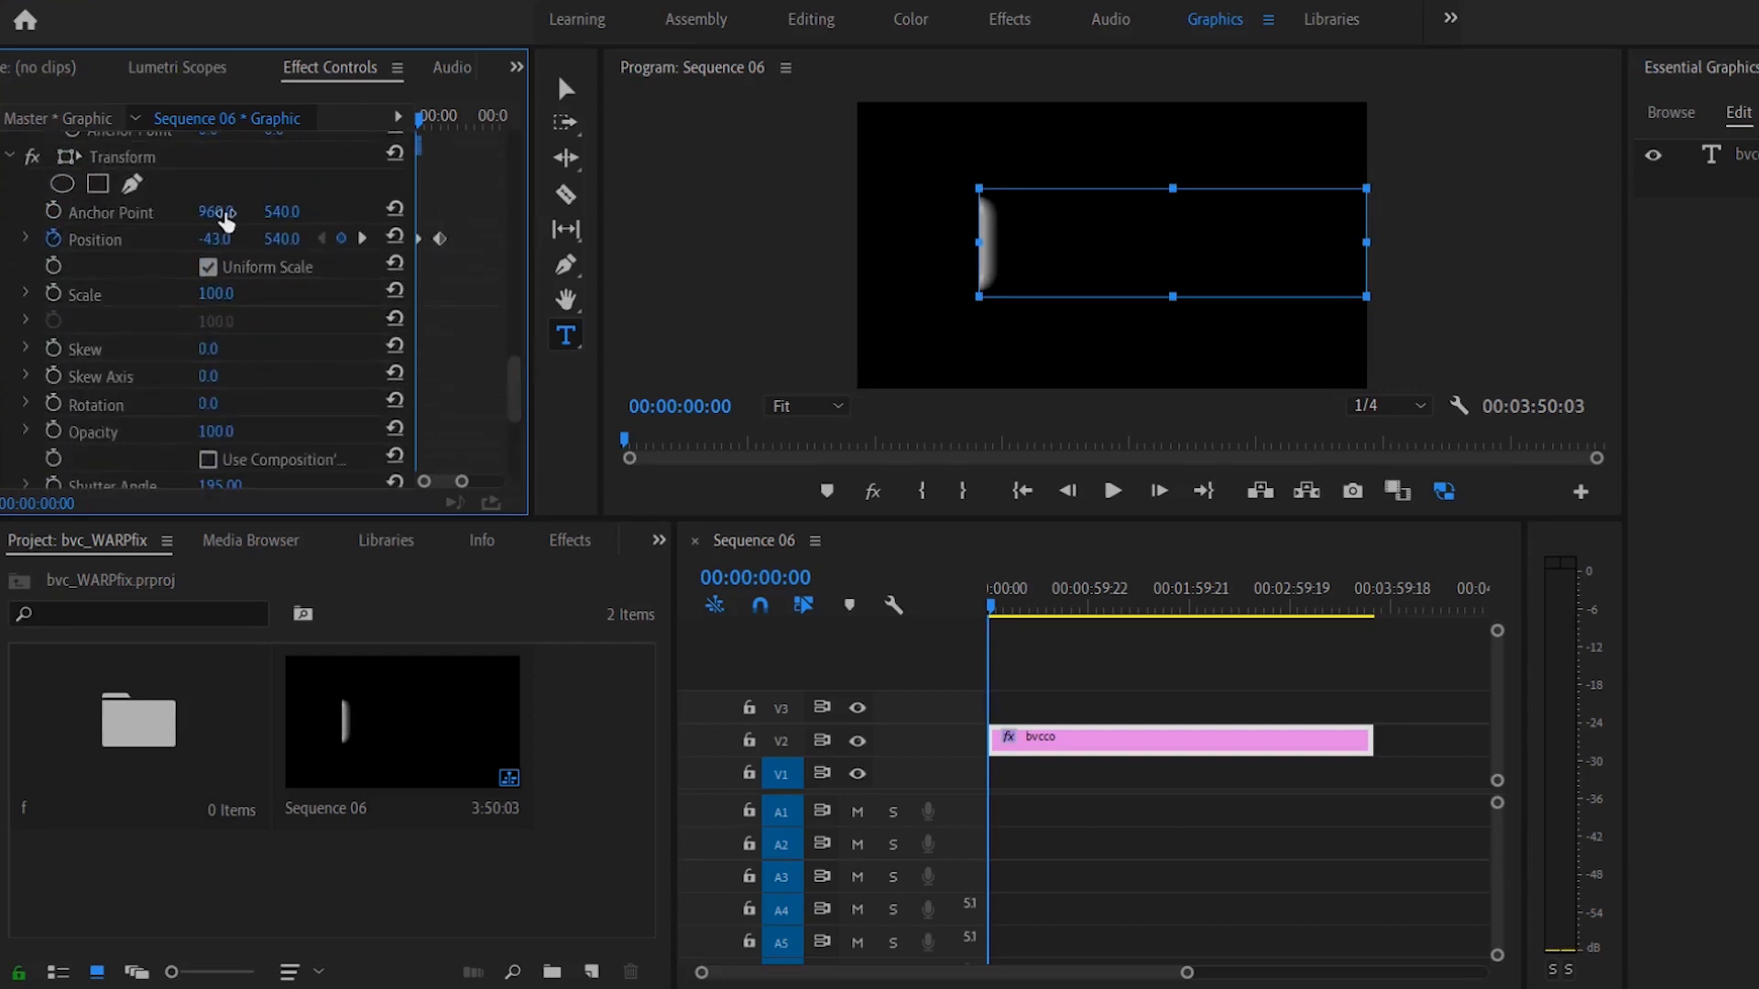
{"action": "left_click_drag", "start_coordinate": [225, 241], "coordinate": [161, 240]}
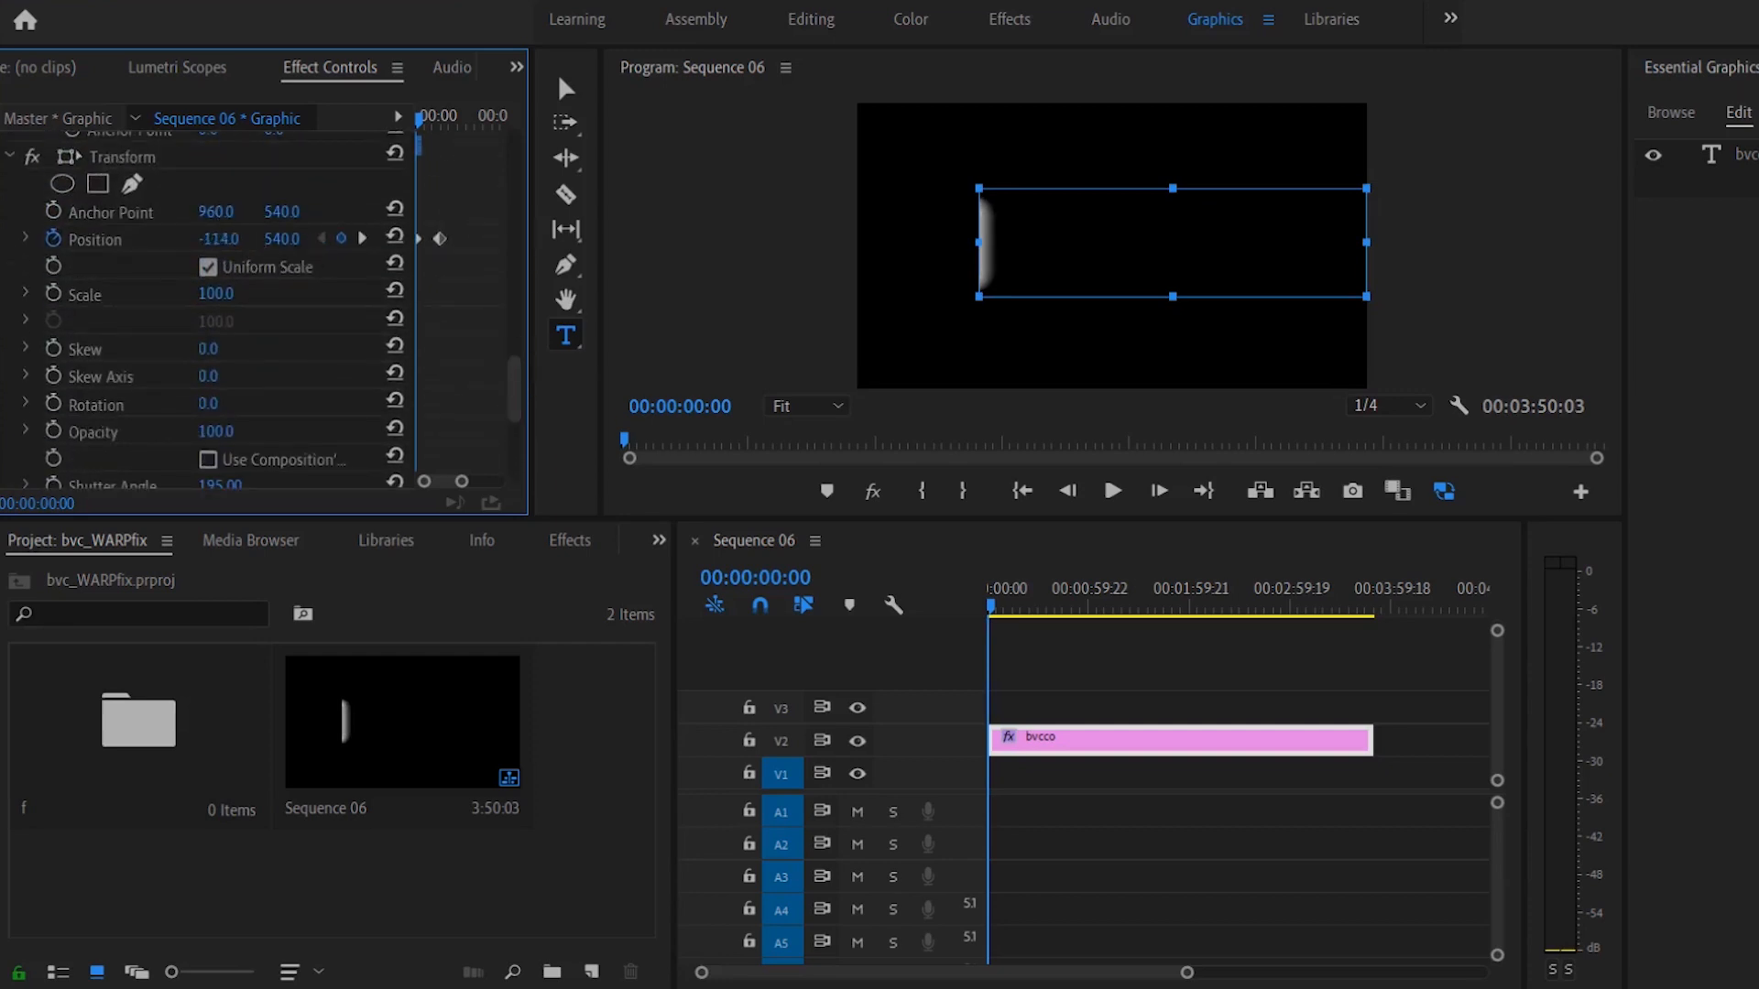
{"action": "left_click", "coordinate": [363, 238]}
{"action": "left_click_drag", "start_coordinate": [448, 115], "coordinate": [269, 118]}
{"action": "key", "text": "space"}
{"action": "key", "text": "space"}
{"action": "left_click_drag", "start_coordinate": [452, 114], "coordinate": [192, 130]}
{"action": "key", "text": "space"}
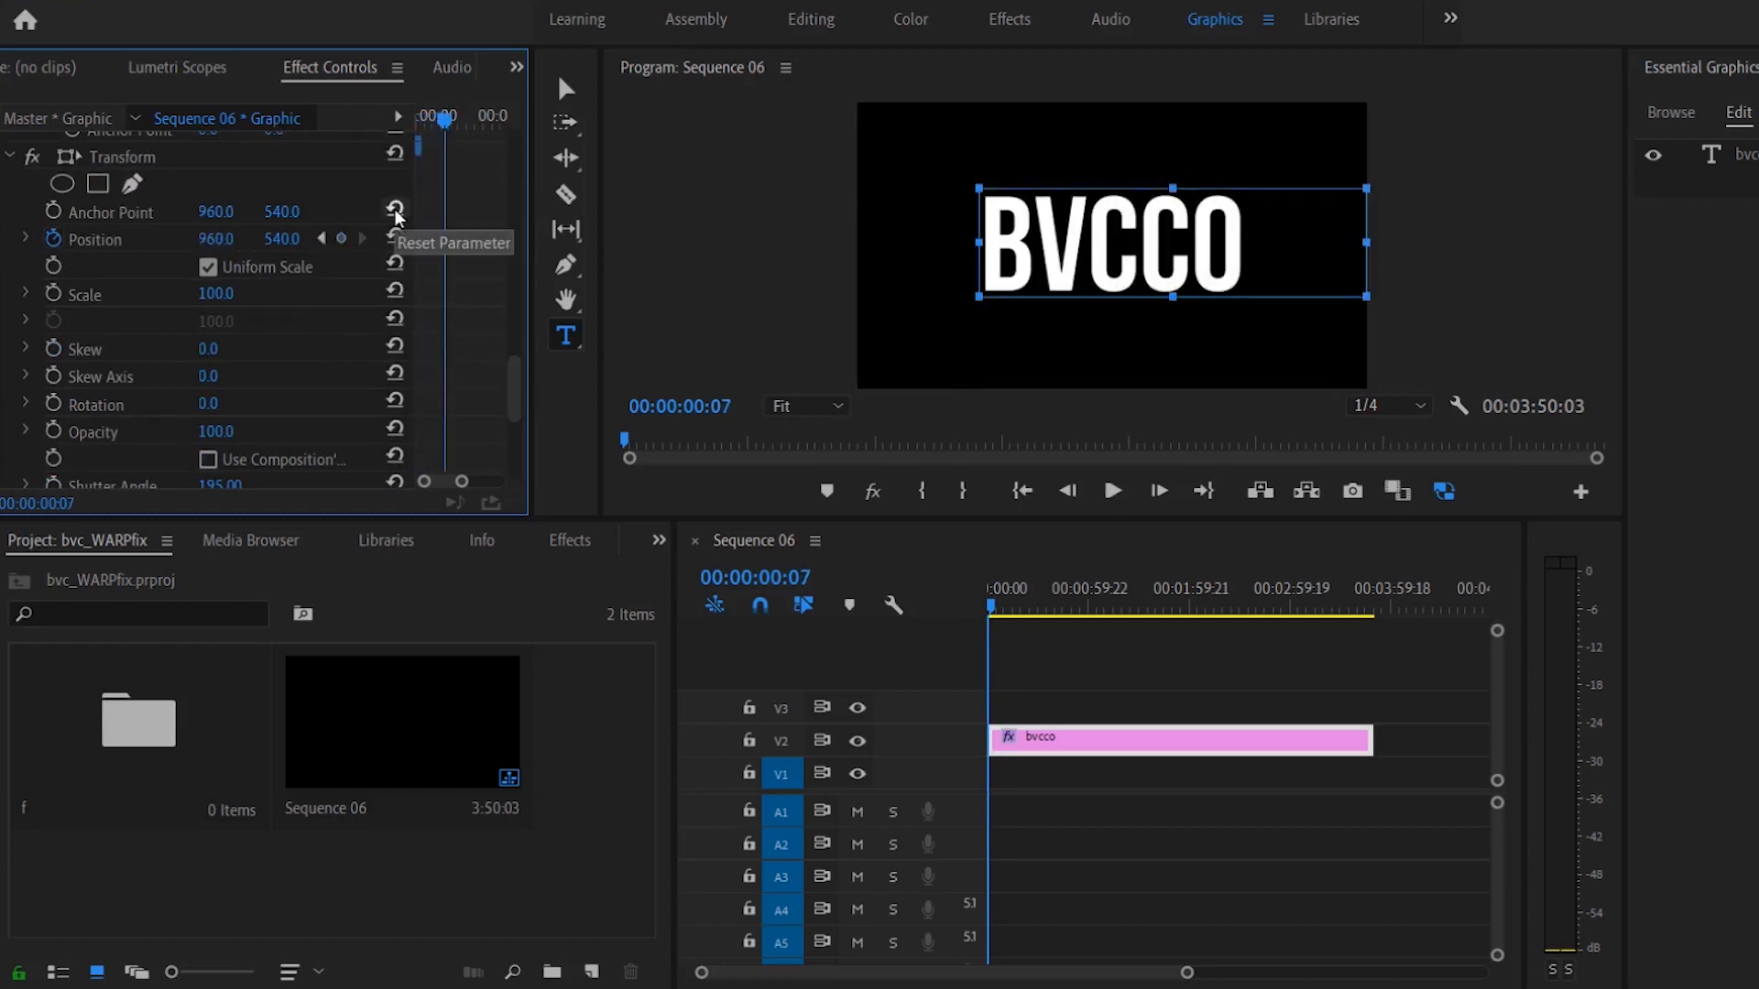
Step: Replay the sideways text reveal several times from the first frame and deselect the title clip
{"action": "left_click_drag", "start_coordinate": [444, 119], "coordinate": [262, 129]}
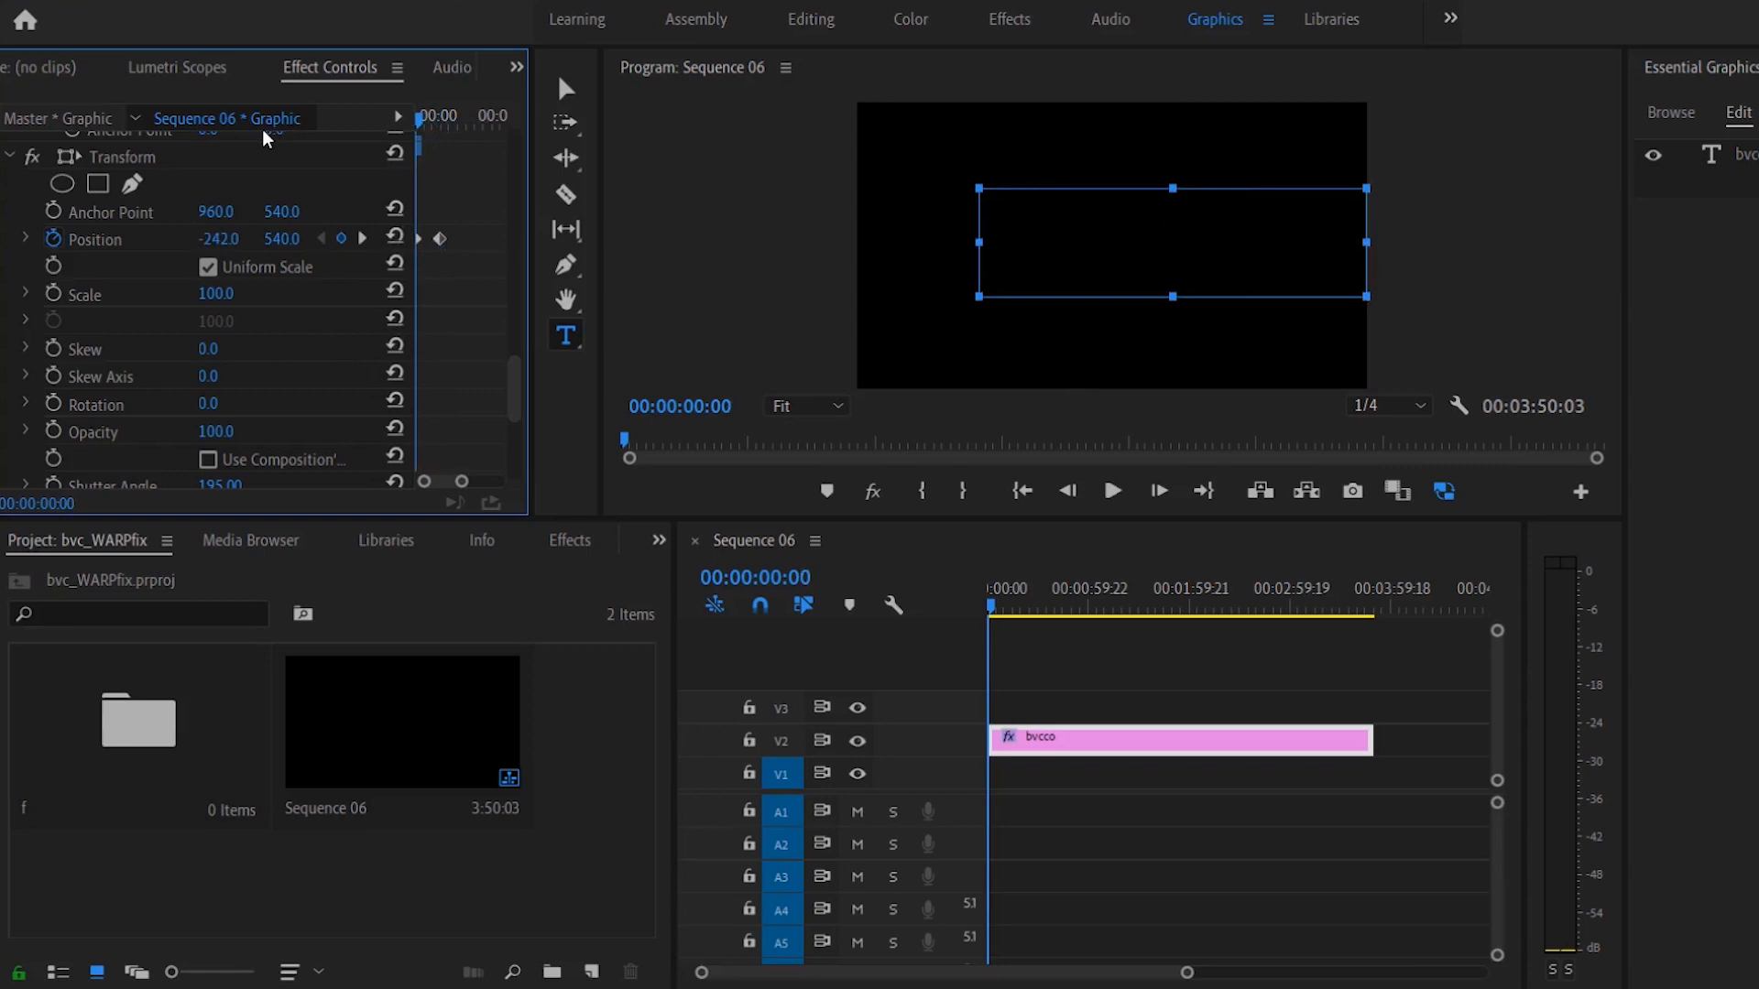
{"action": "key", "text": "space"}
{"action": "left_click_drag", "start_coordinate": [448, 115], "coordinate": [349, 124]}
{"action": "key", "text": "space"}
{"action": "key", "text": "space"}
{"action": "left_click_drag", "start_coordinate": [449, 117], "coordinate": [326, 117]}
{"action": "key", "text": "space"}
{"action": "key", "text": "space"}
{"action": "left_click", "coordinate": [1287, 778]}
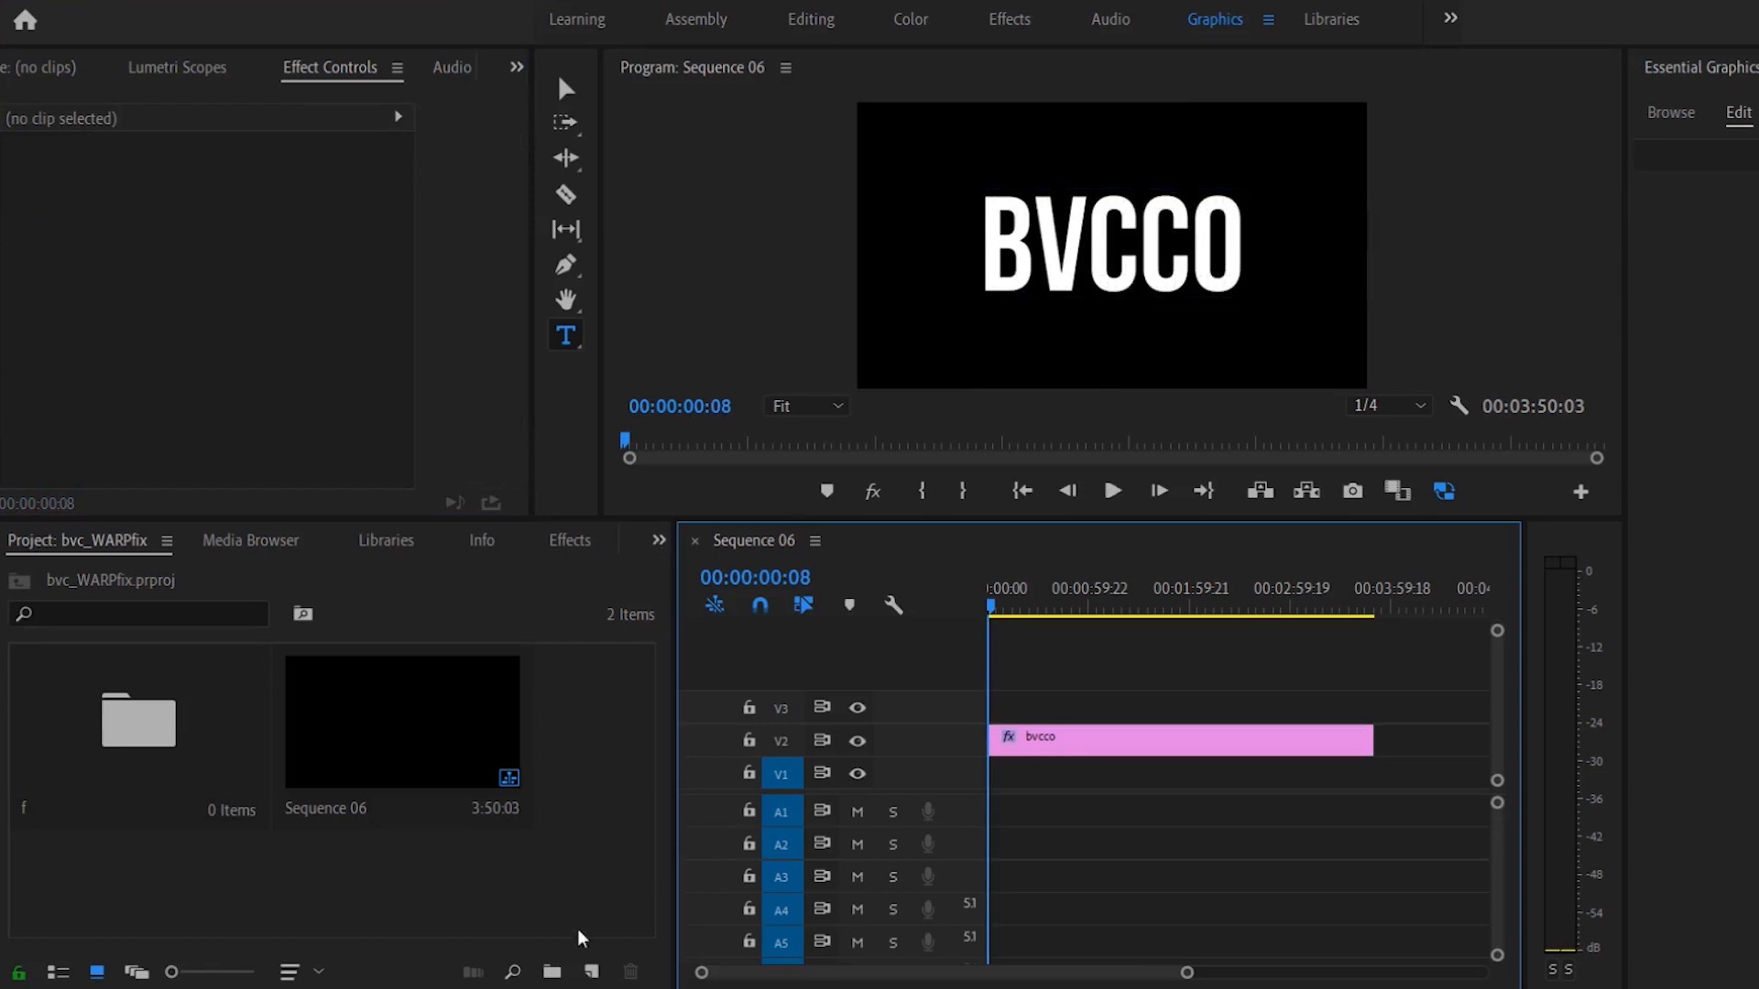